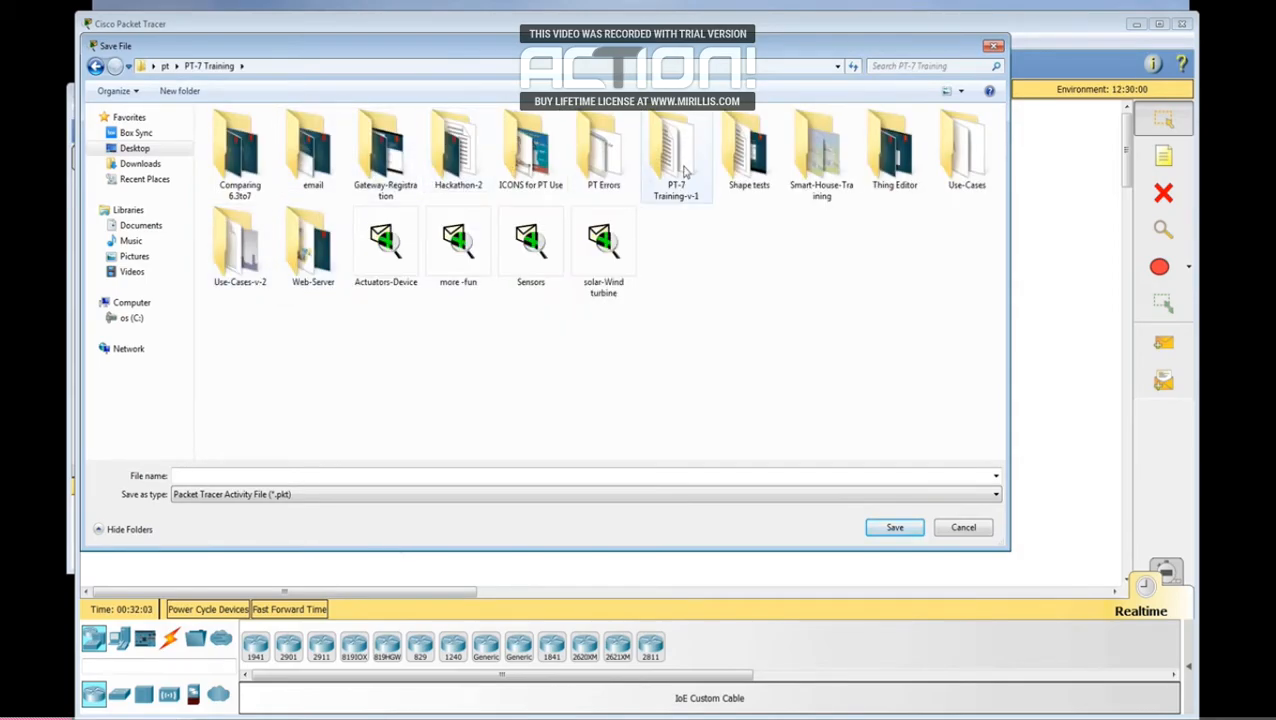
# Step: Save the file as SmartHome in the Smart-House-Training folder
pyautogui.doubleClick(822, 166)
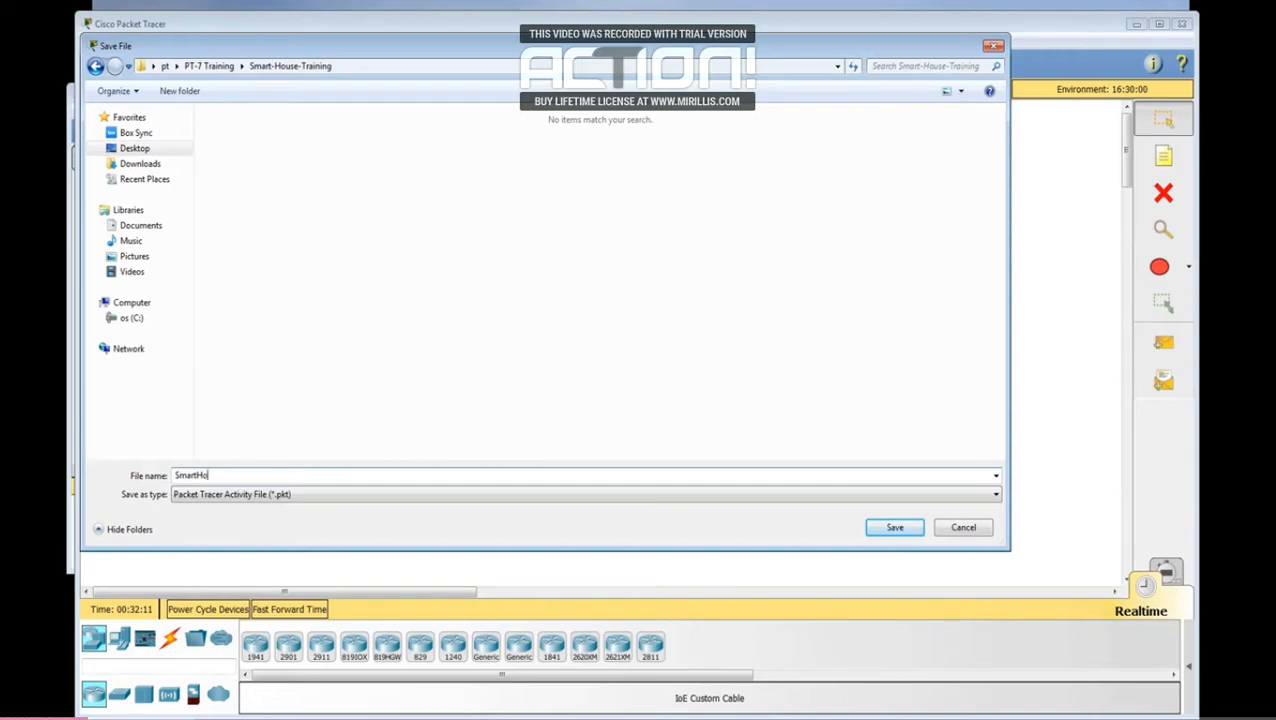
pyautogui.press('Return')
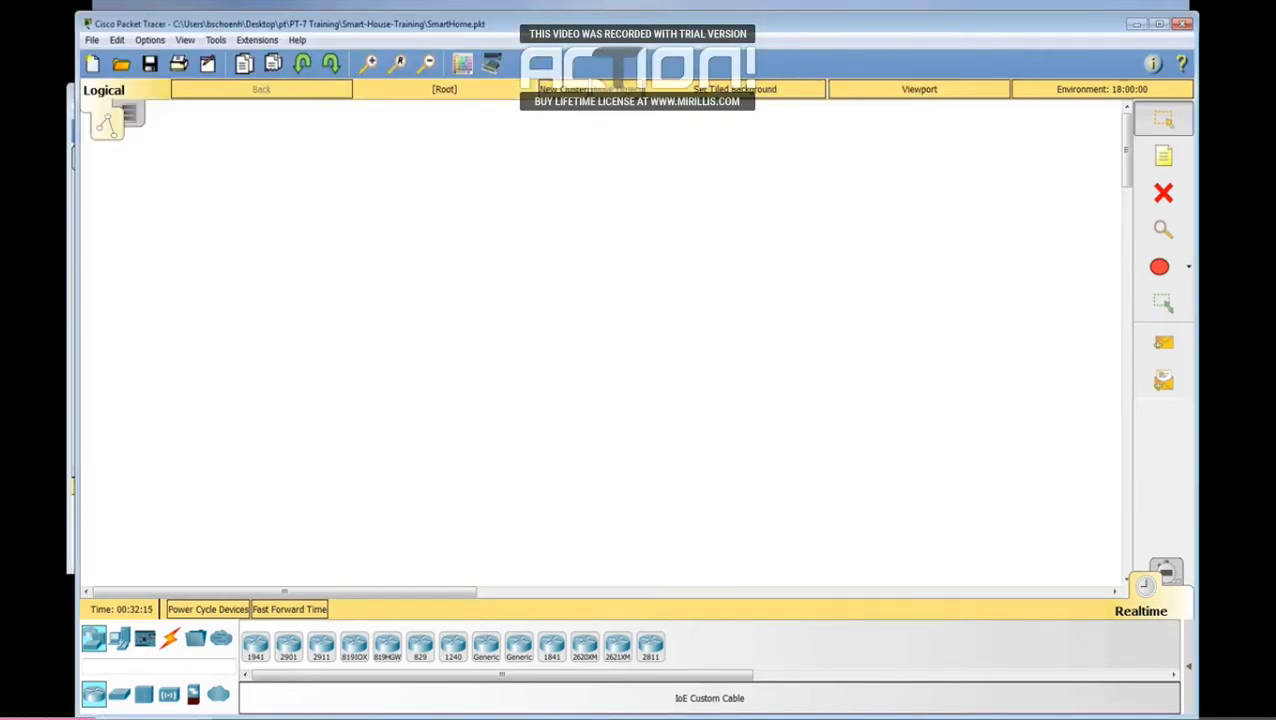
# Step: In the physical workspace, rename the Corporate Office building to SmartHome and move it onto the upper-left city block
pyautogui.click(133, 116)
pyautogui.click(309, 333)
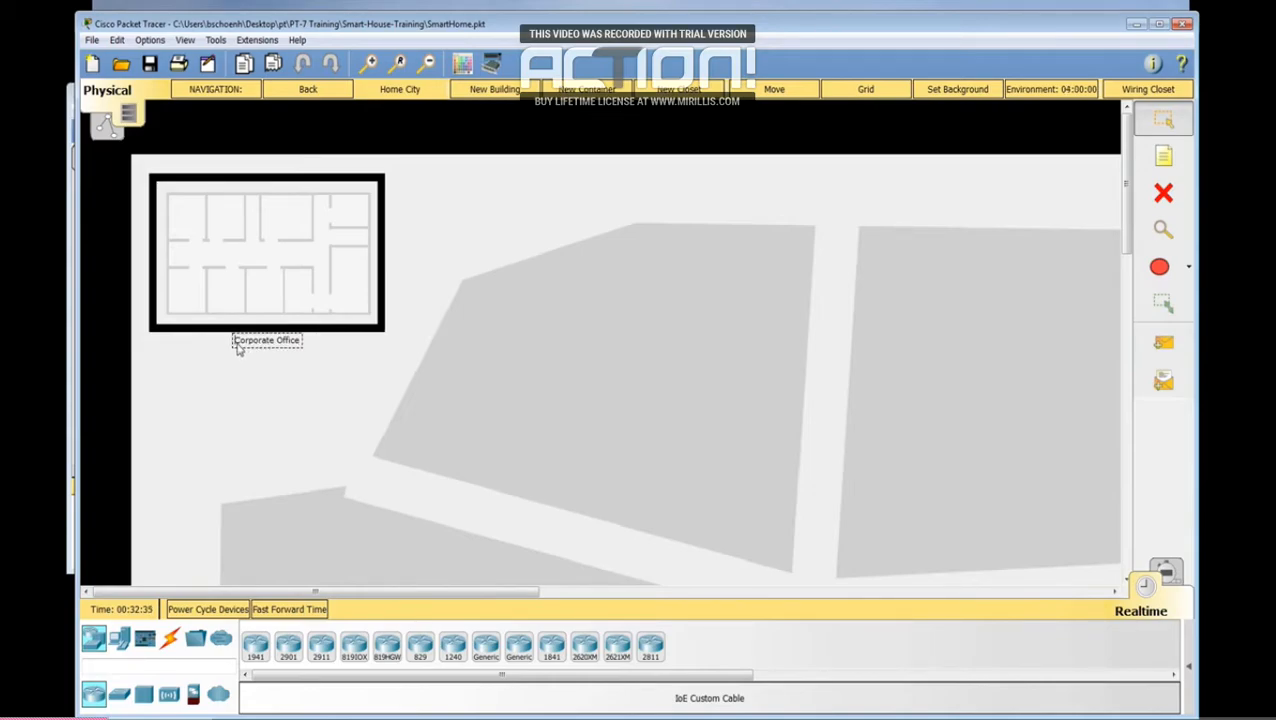
pyautogui.write('SmartHome')
pyautogui.press('Delete')
pyautogui.press('Delete')
pyautogui.press('Delete')
pyautogui.press('Delete')
pyautogui.press('Delete')
pyautogui.press('Delete')
pyautogui.press('Delete')
pyautogui.press('Delete')
pyautogui.press('Delete')
pyautogui.press('Delete')
pyautogui.press('Delete')
pyautogui.press('Delete')
pyautogui.press('Delete')
pyautogui.press('Delete')
pyautogui.press('Delete')
pyautogui.press('Delete')
pyautogui.moveTo(270, 278); pyautogui.dragTo(638, 396)
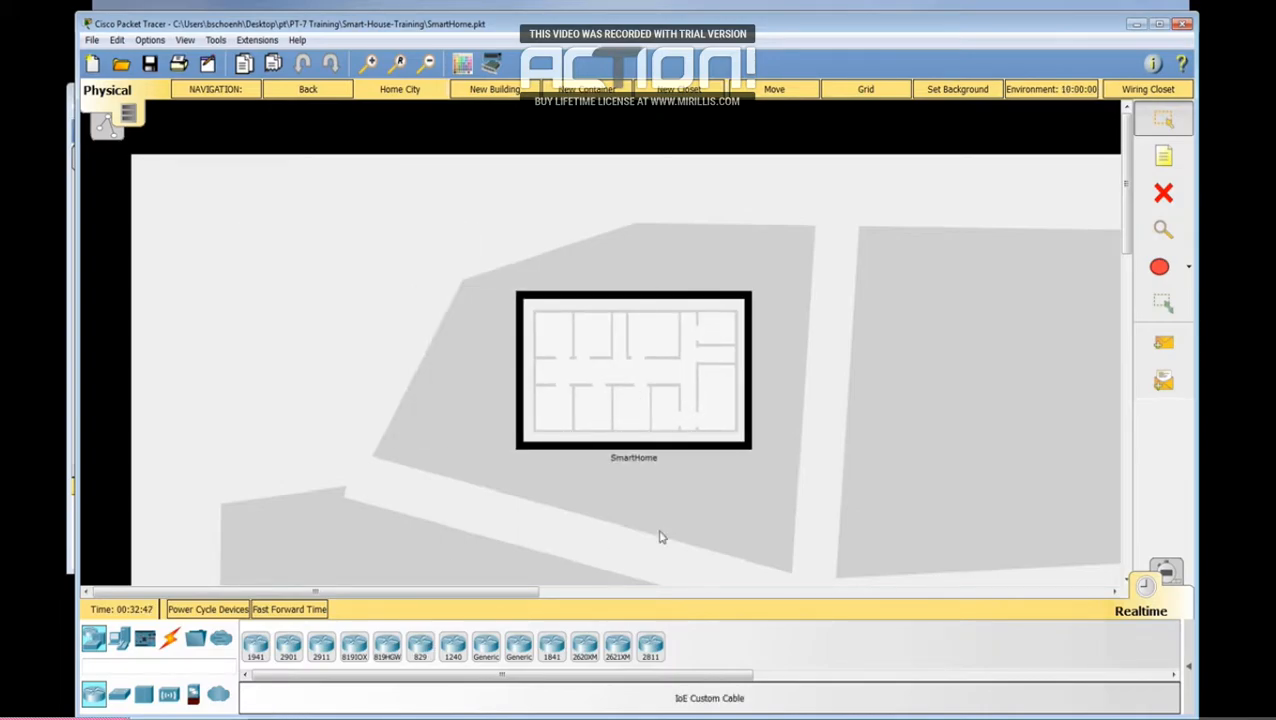
# Step: Enter the SmartHome building and choose the home-humidity-temp-water image as its background
pyautogui.click(650, 381)
pyautogui.click(937, 89)
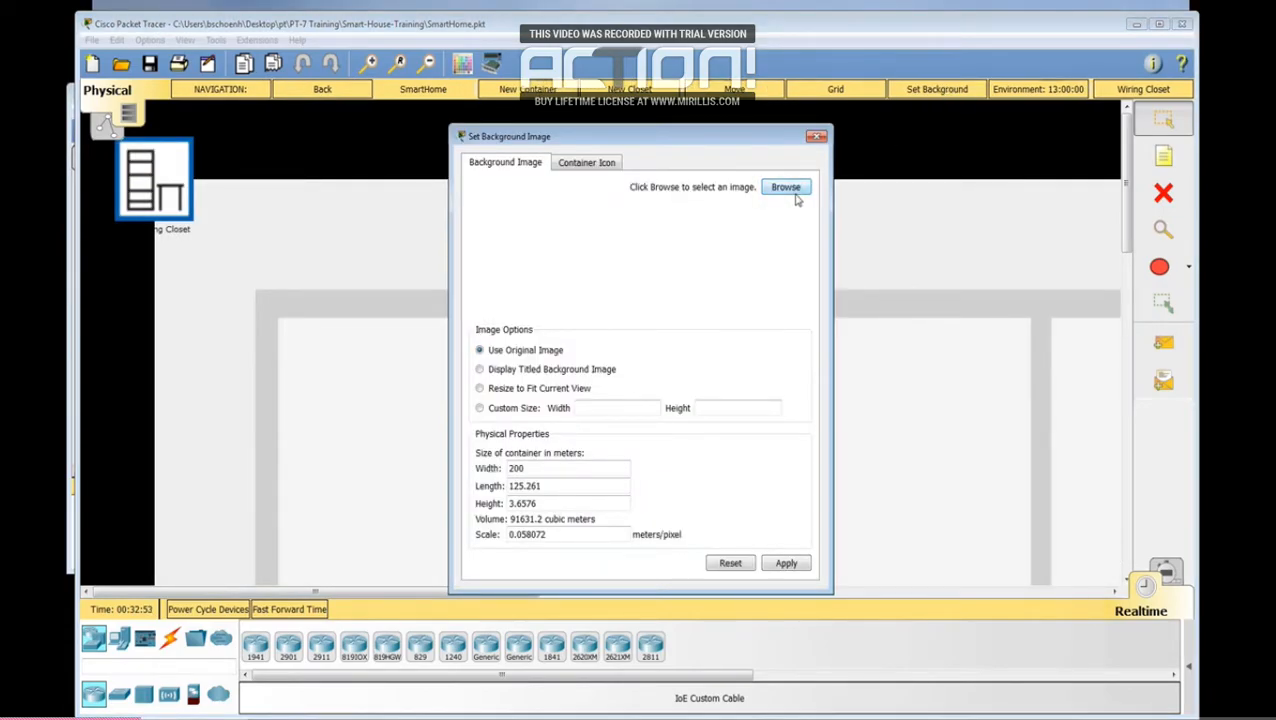
pyautogui.click(794, 192)
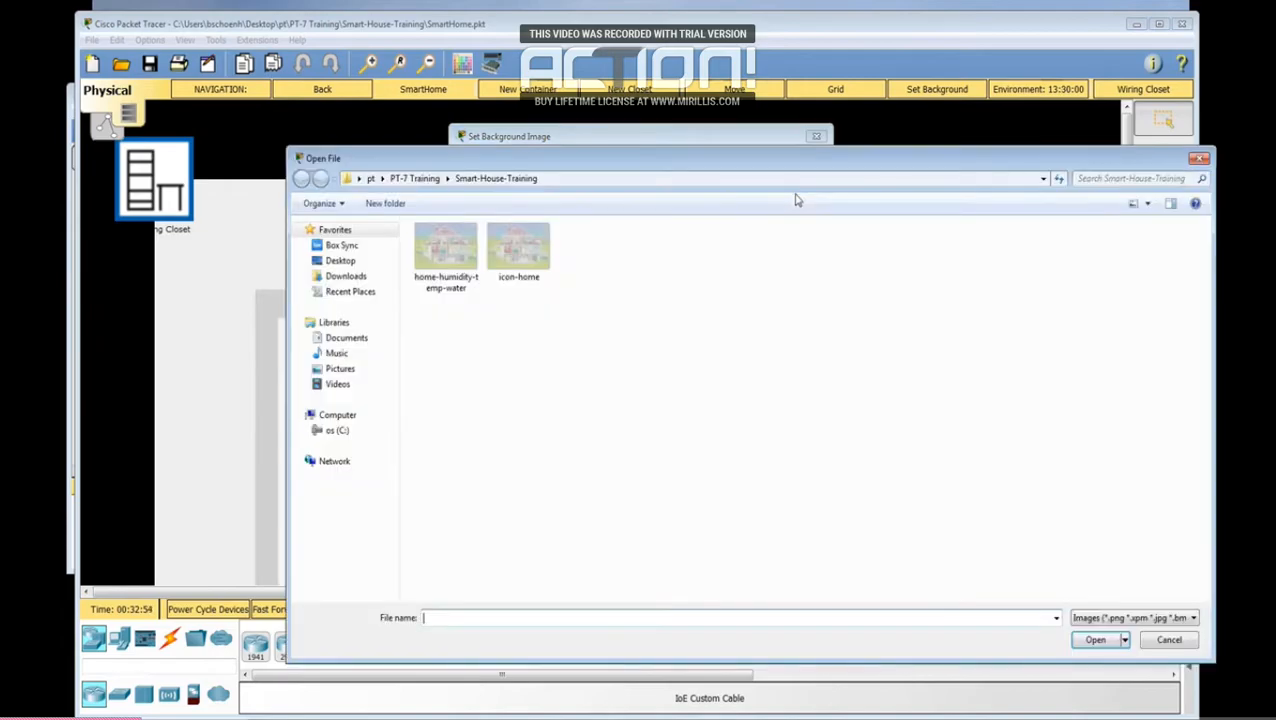
pyautogui.doubleClick(452, 258)
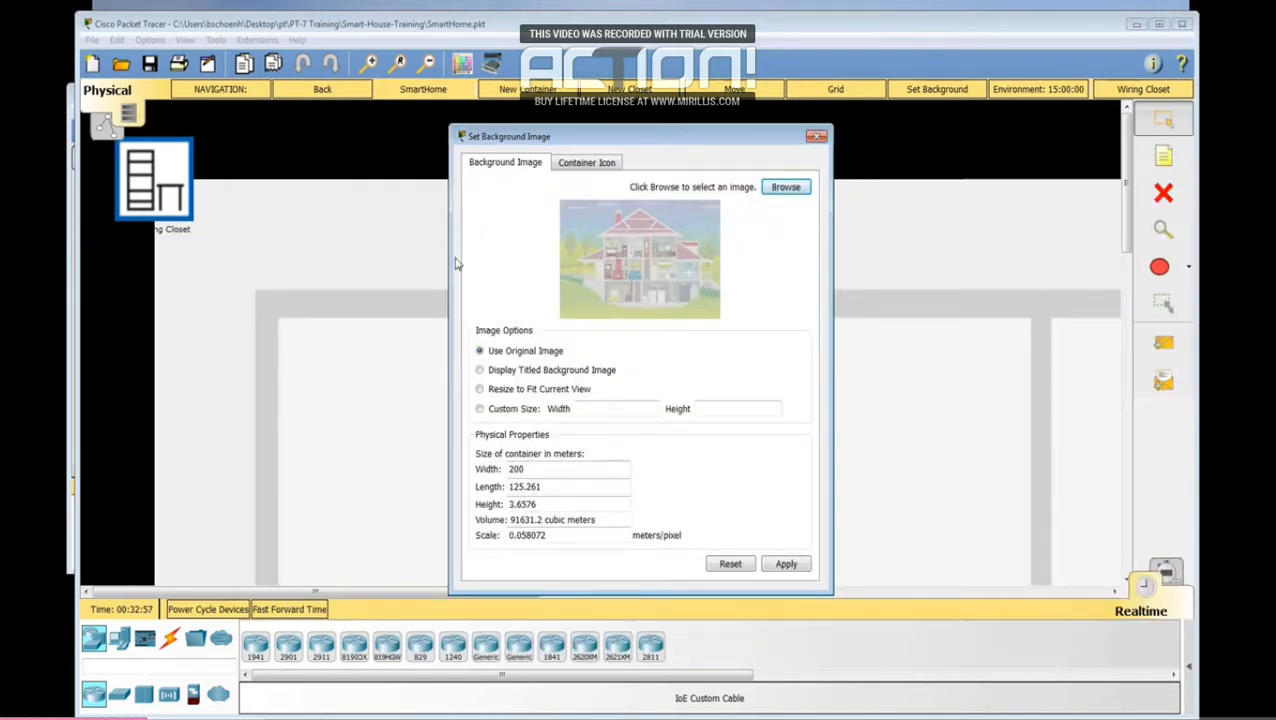
# Step: Set the container size to 50 m width, 30 m length and 6 m height, and apply the background
pyautogui.moveTo(524, 471); pyautogui.dragTo(475, 471)
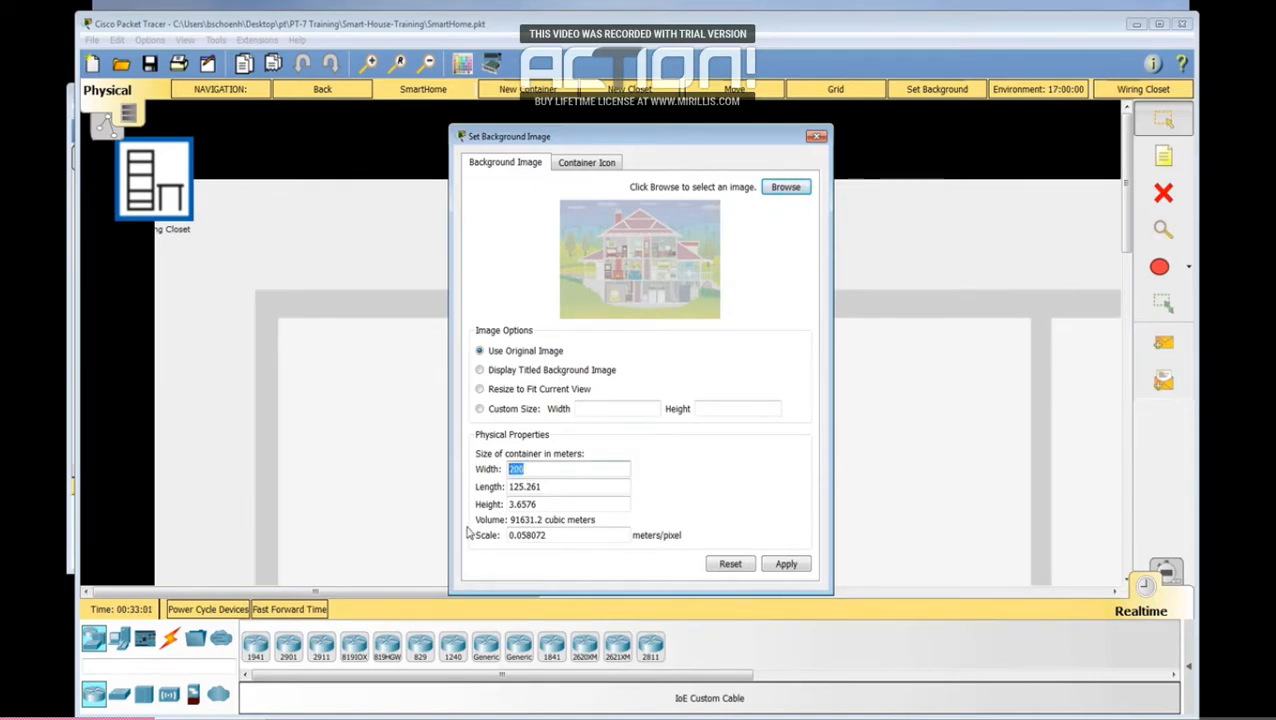
pyautogui.write('50')
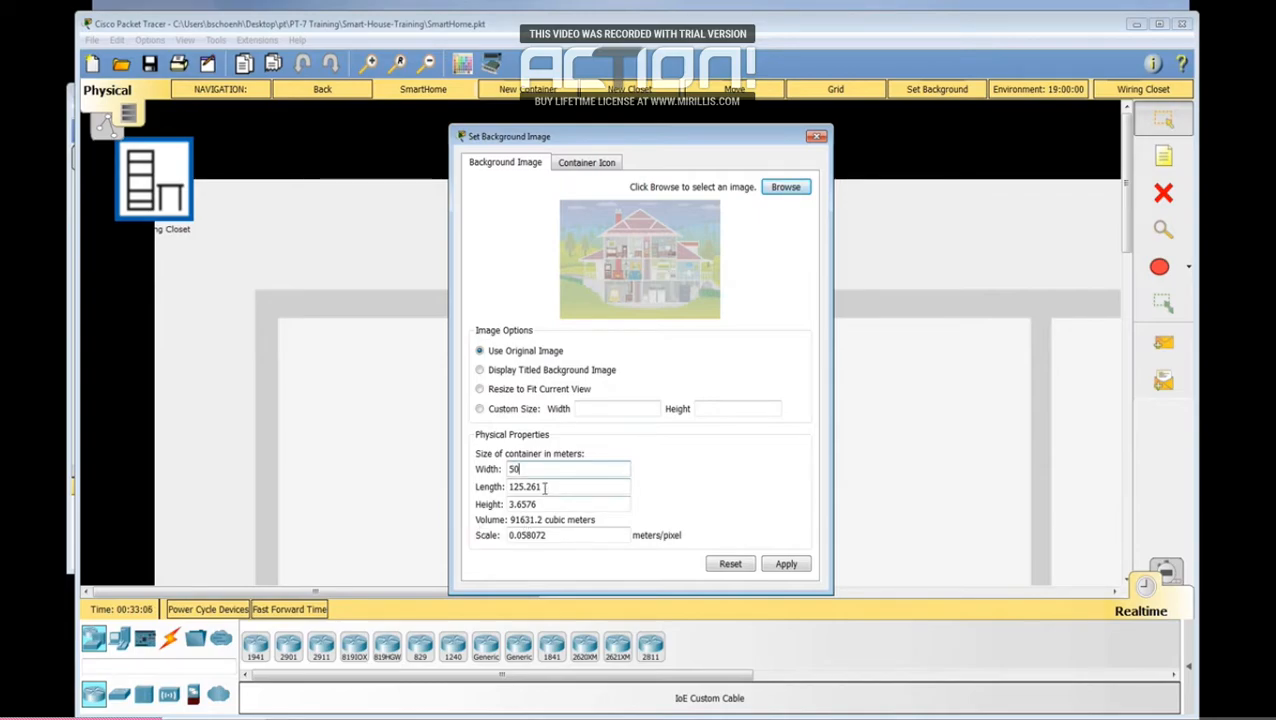
pyautogui.moveTo(544, 487); pyautogui.dragTo(472, 487)
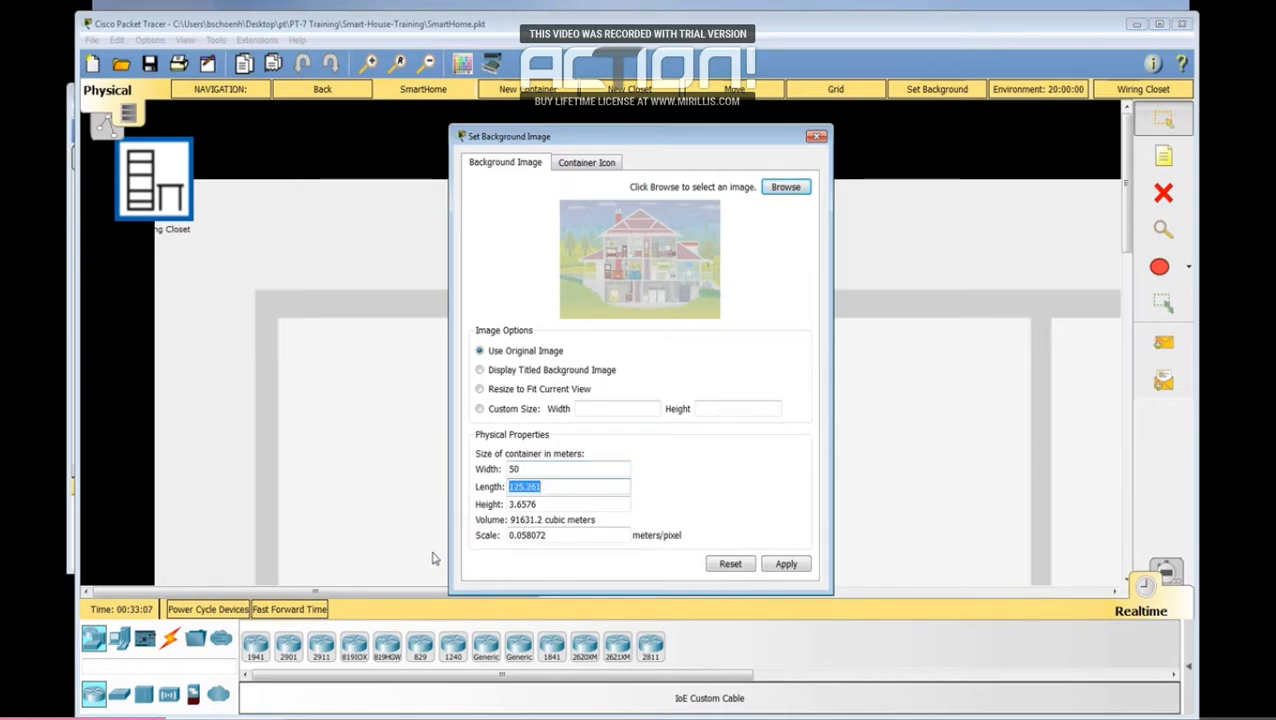
pyautogui.write('30')
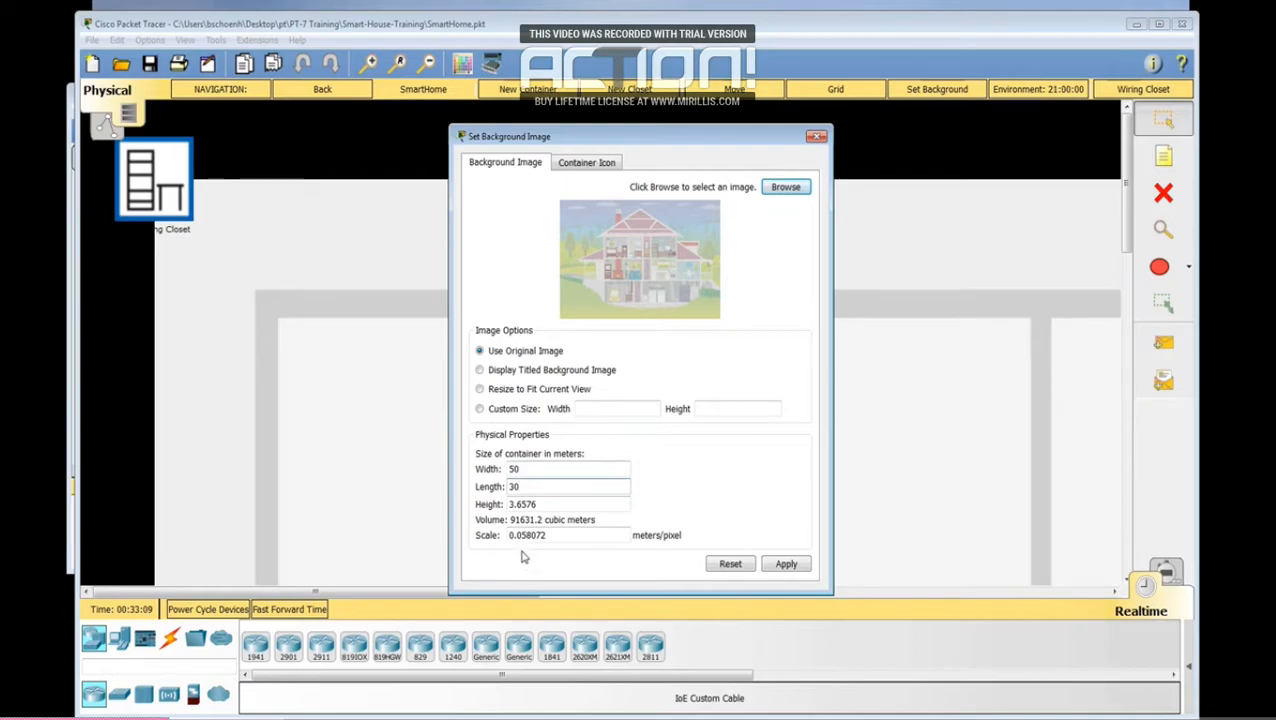
pyautogui.moveTo(545, 503); pyautogui.dragTo(480, 504)
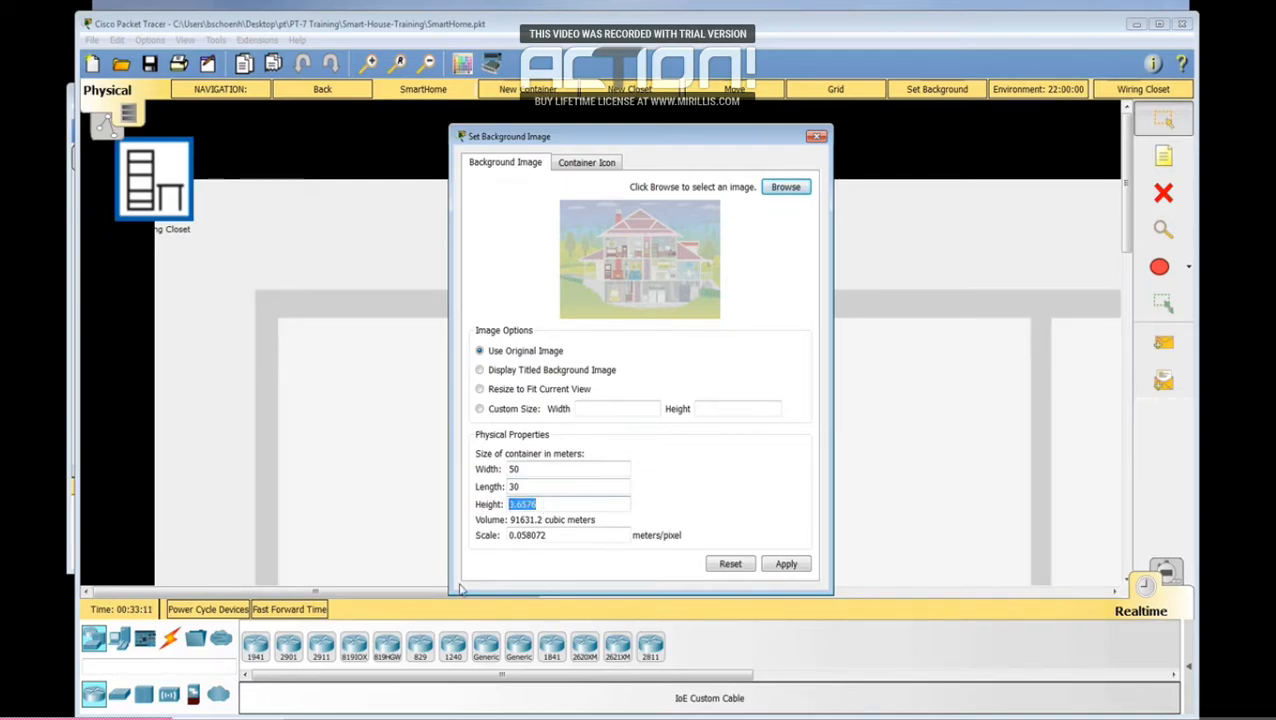
pyautogui.write('9')
pyautogui.moveTo(518, 503); pyautogui.dragTo(502, 513)
pyautogui.click(780, 566)
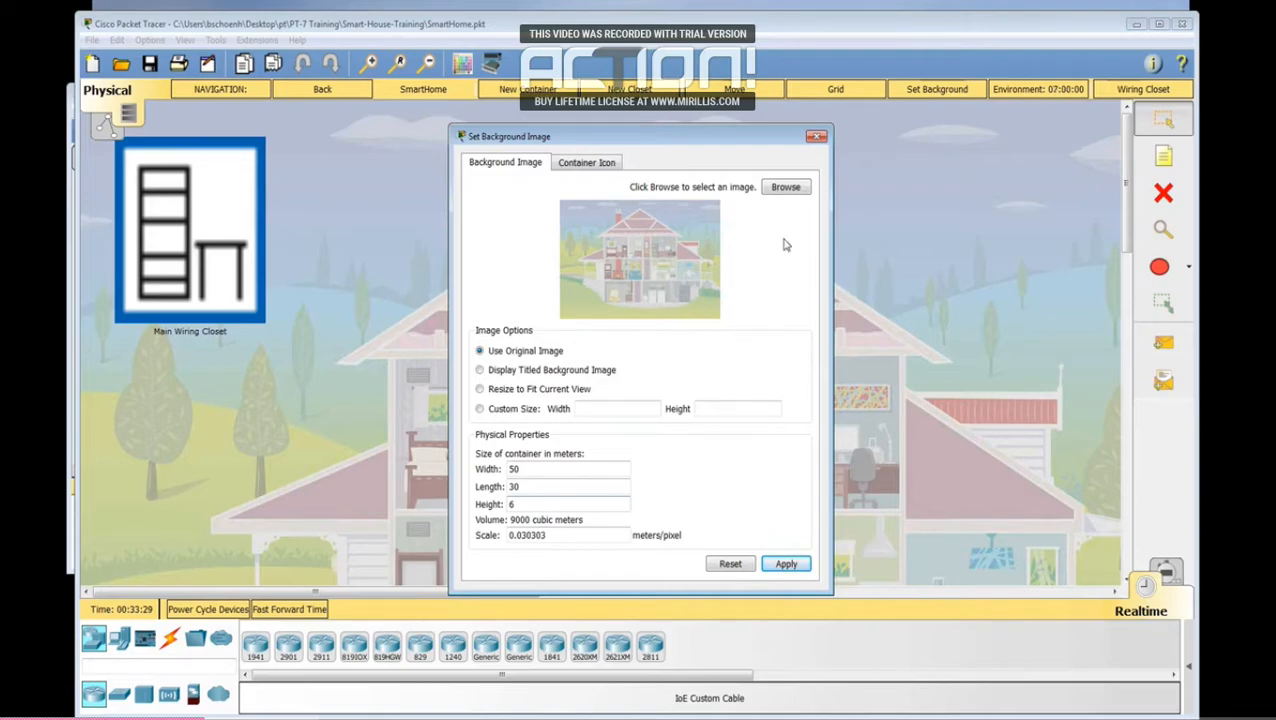
# Step: Apply the icon-home image as the SmartHome container icon and return to the Home City view
pyautogui.click(590, 164)
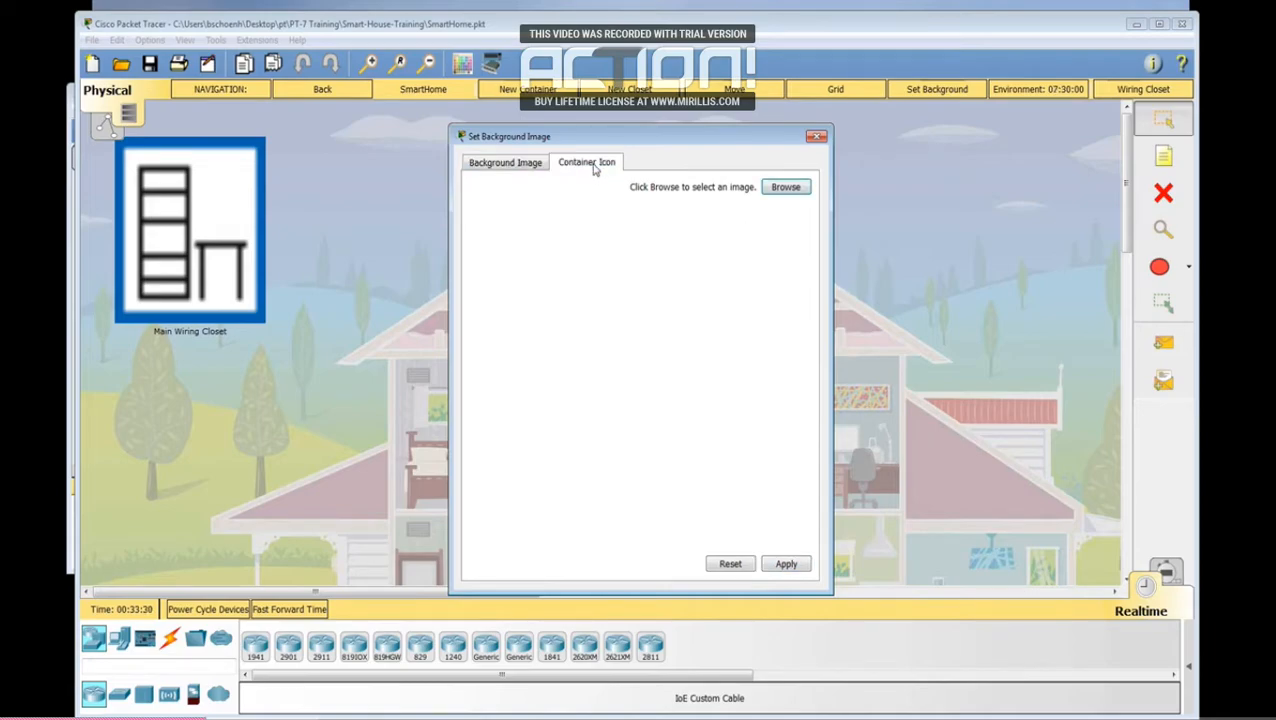
pyautogui.click(786, 188)
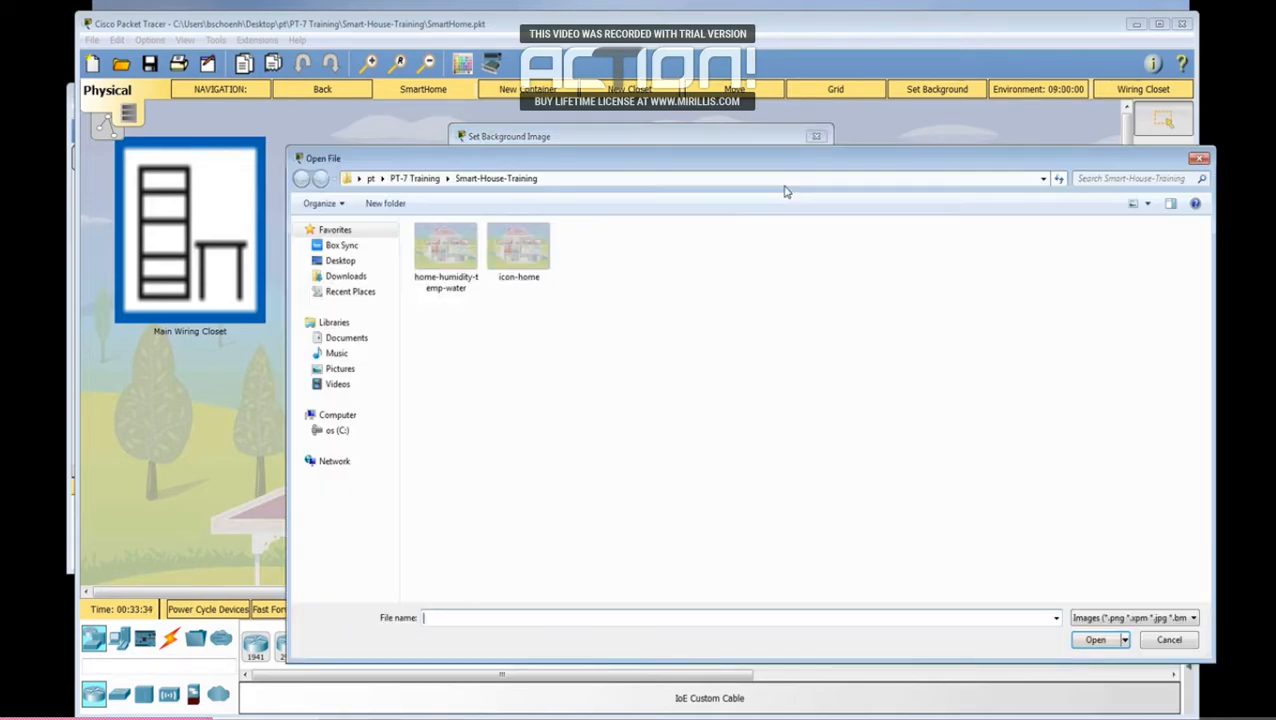
pyautogui.click(532, 260)
pyautogui.doubleClick(528, 260)
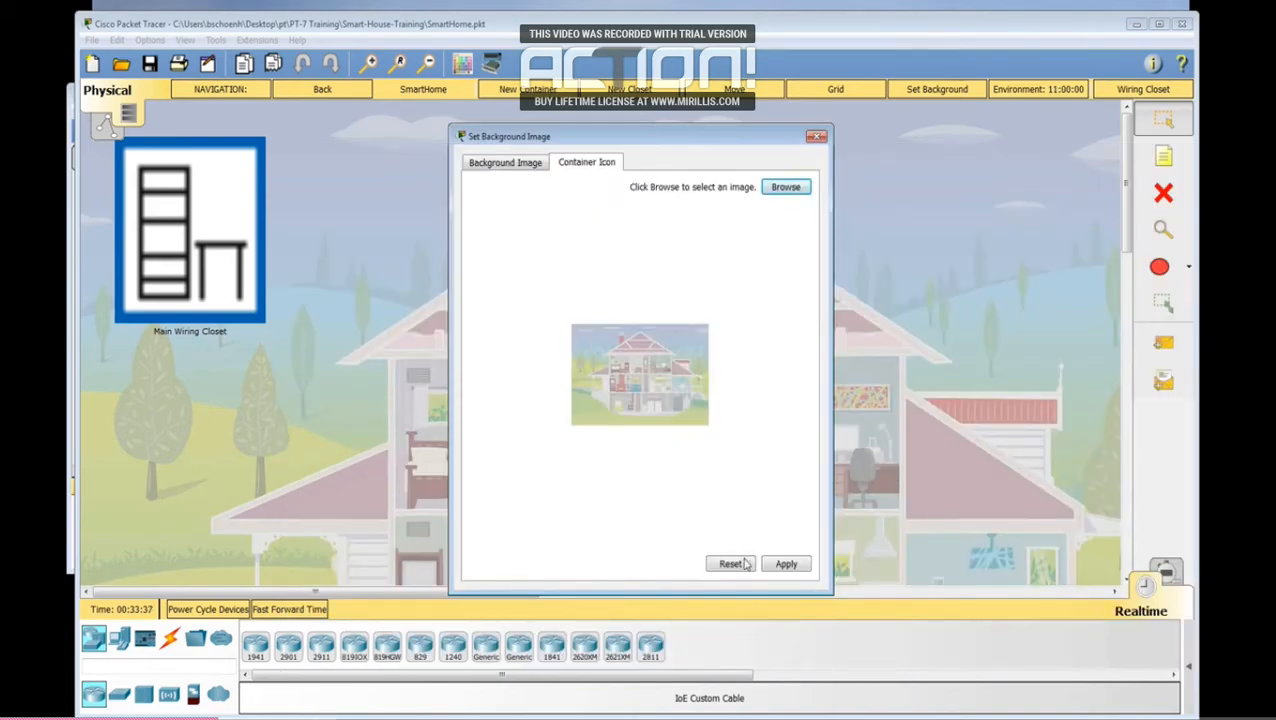
pyautogui.click(783, 564)
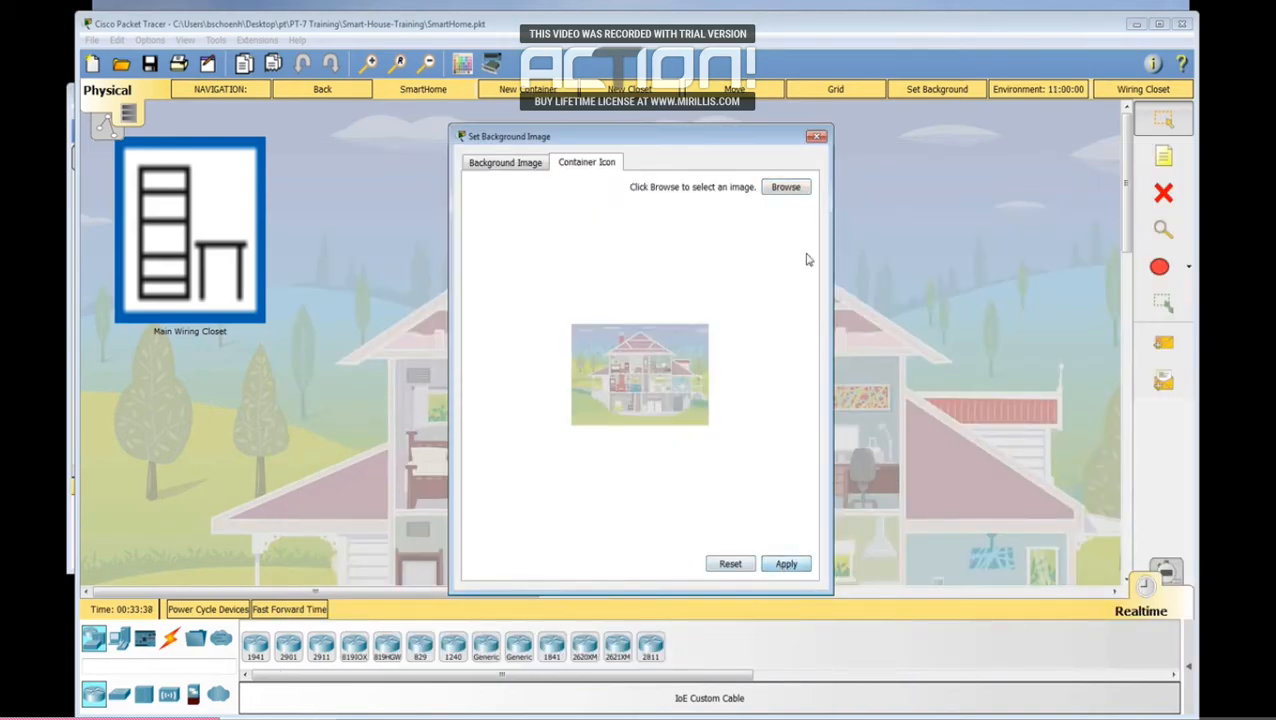
pyautogui.click(816, 136)
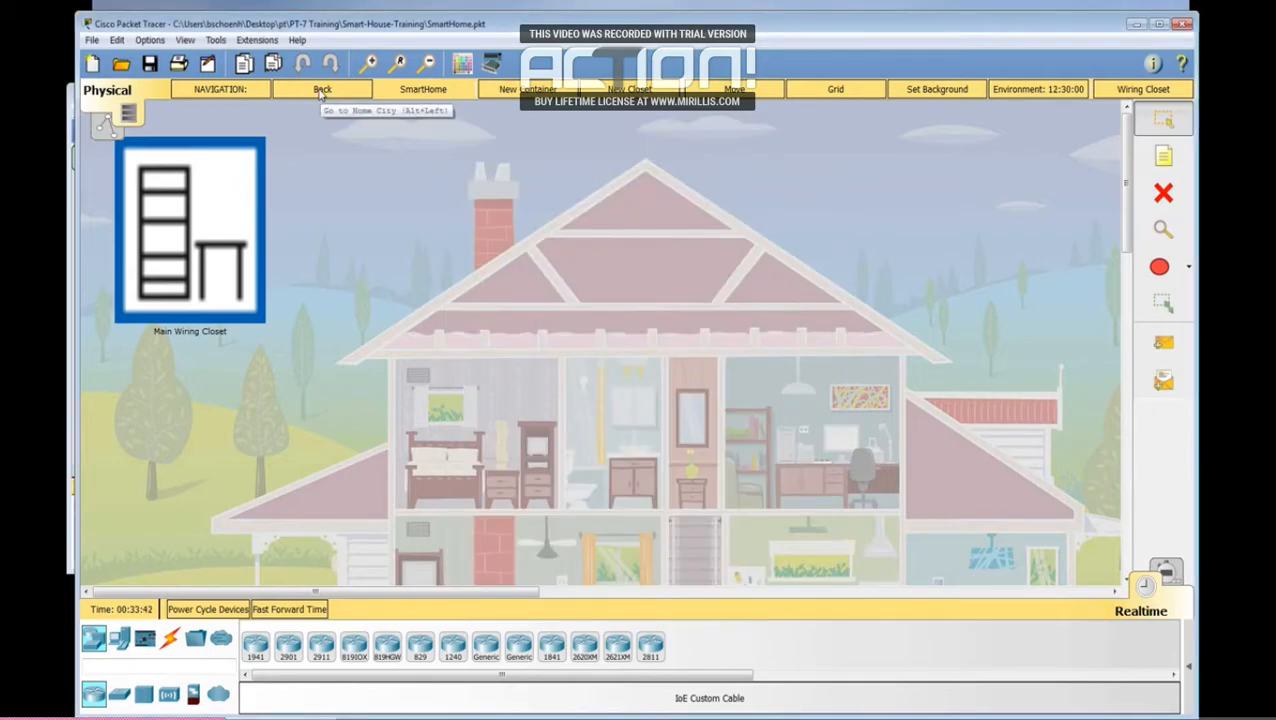
pyautogui.click(322, 92)
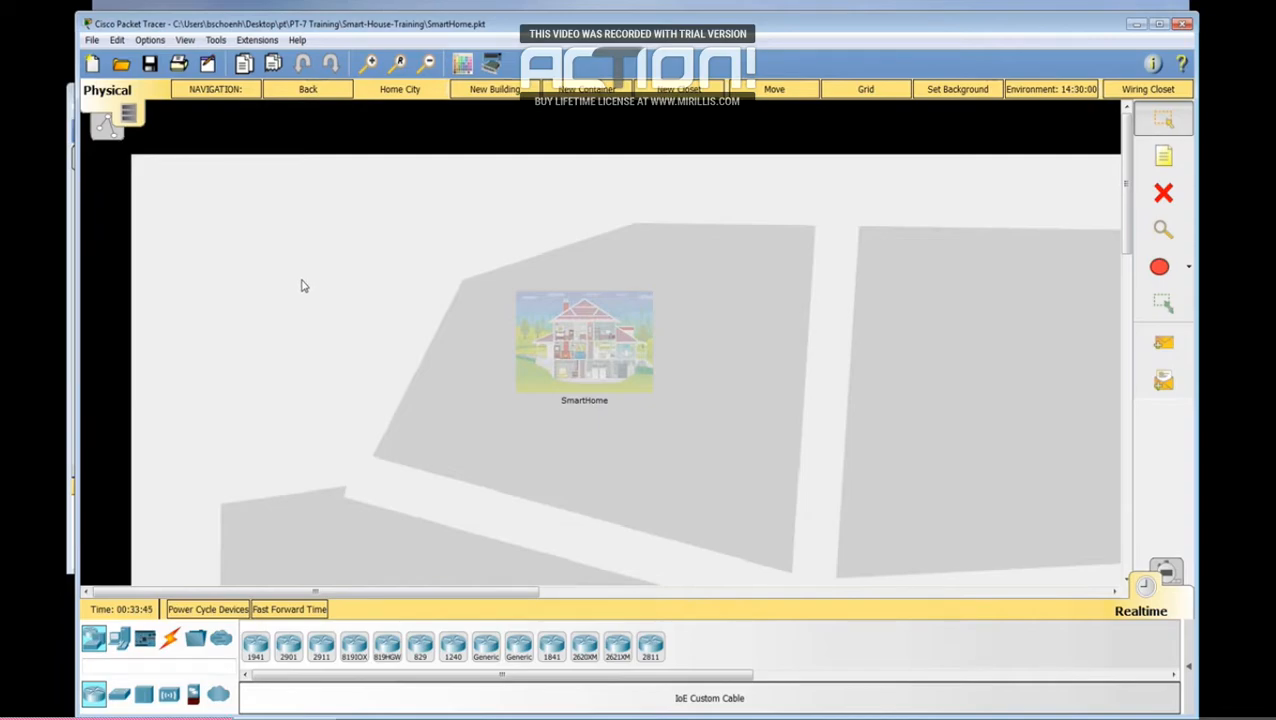
# Step: Enter the SmartHome building and place a Home Gateway in the upstairs office
pyautogui.click(568, 331)
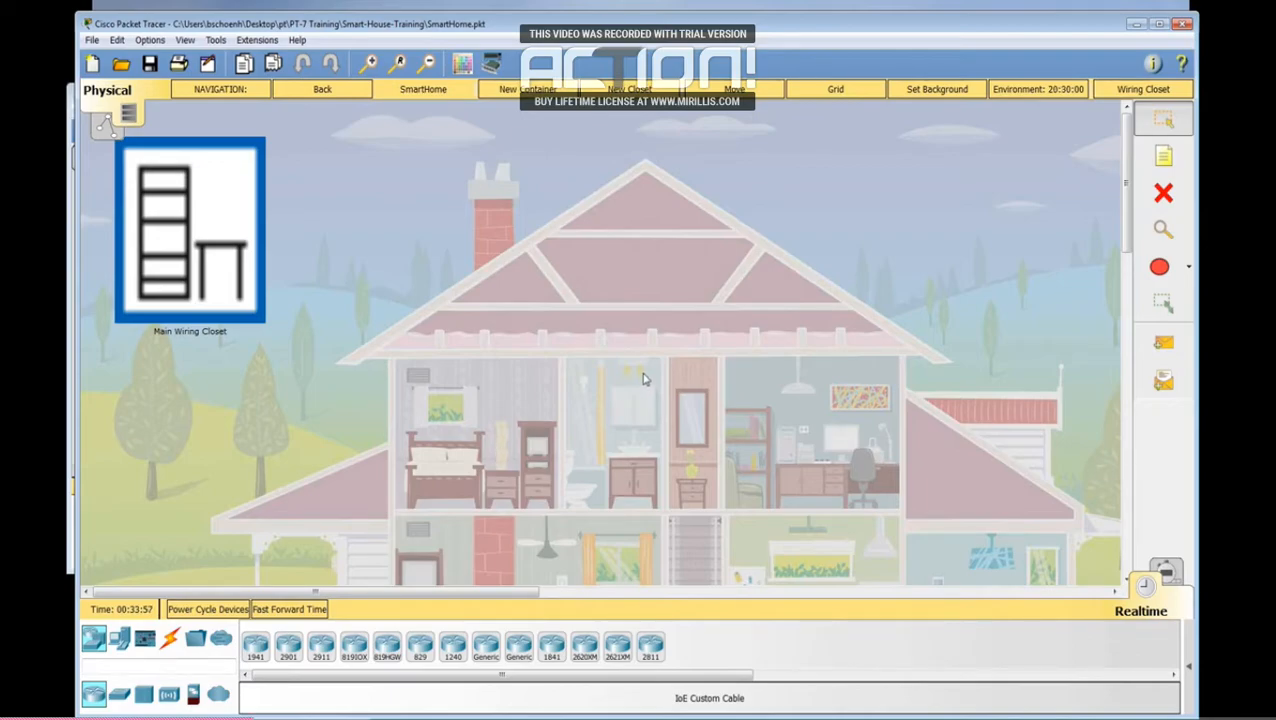
pyautogui.scroll(-2, 729, 358)
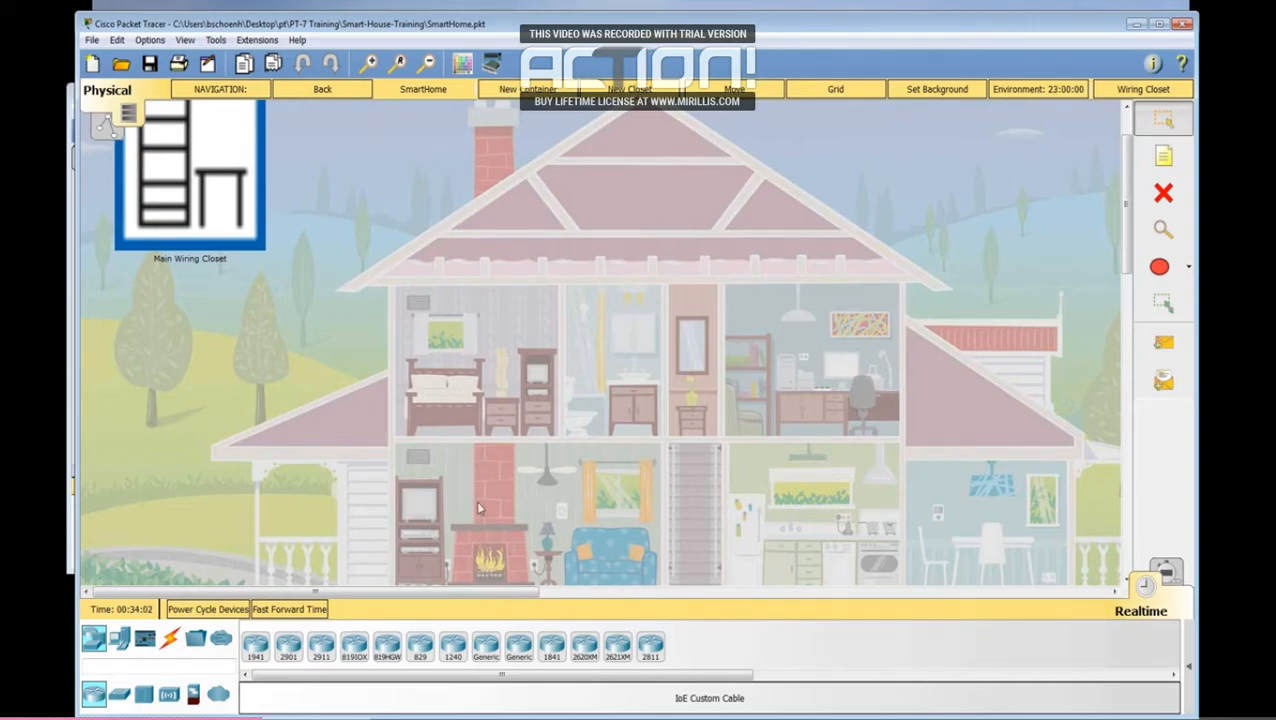
pyautogui.click(168, 694)
pyautogui.moveTo(387, 645); pyautogui.dragTo(758, 323)
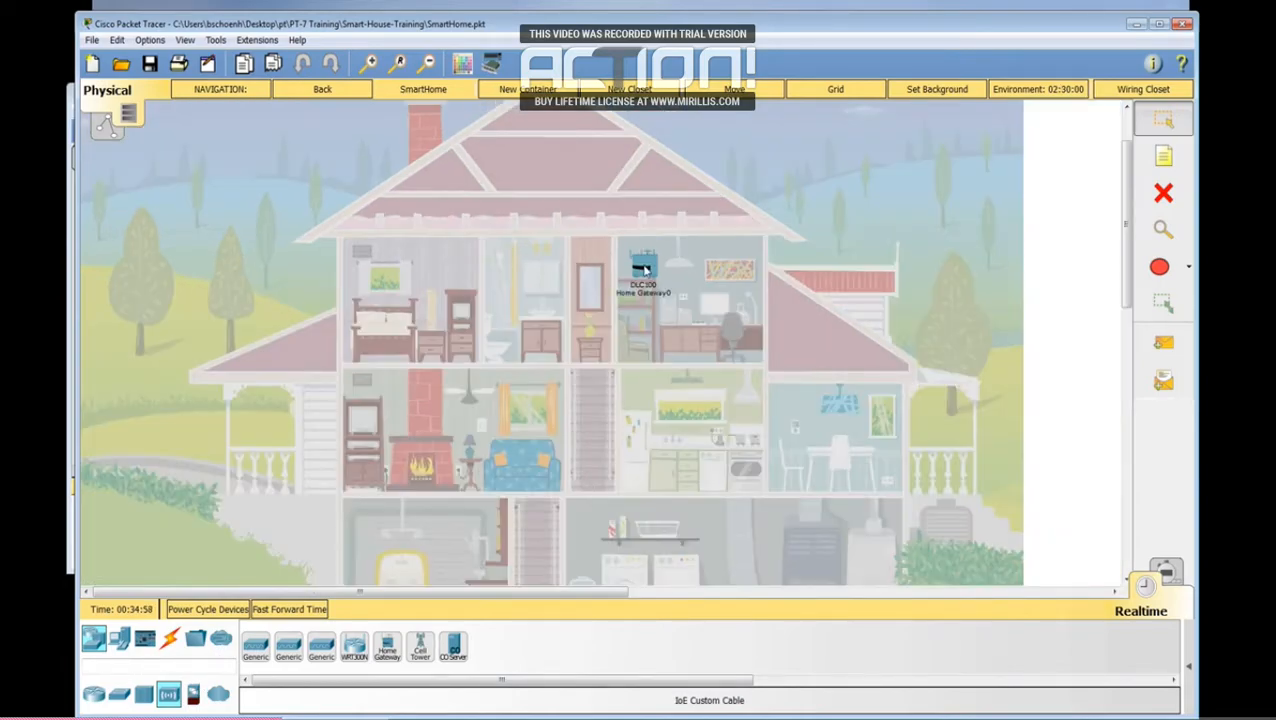
# Step: Examine the Home Gateway's Internet, LAN, wireless and GUI settings
pyautogui.click(645, 270)
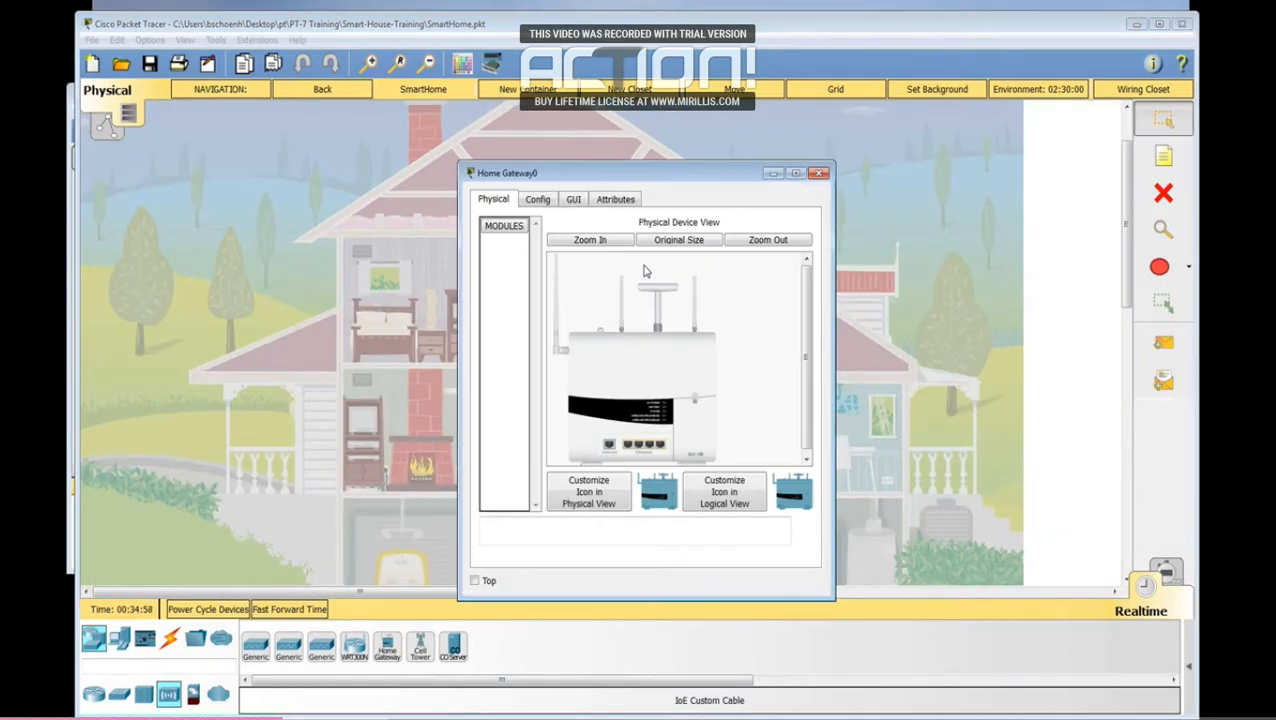
pyautogui.click(544, 203)
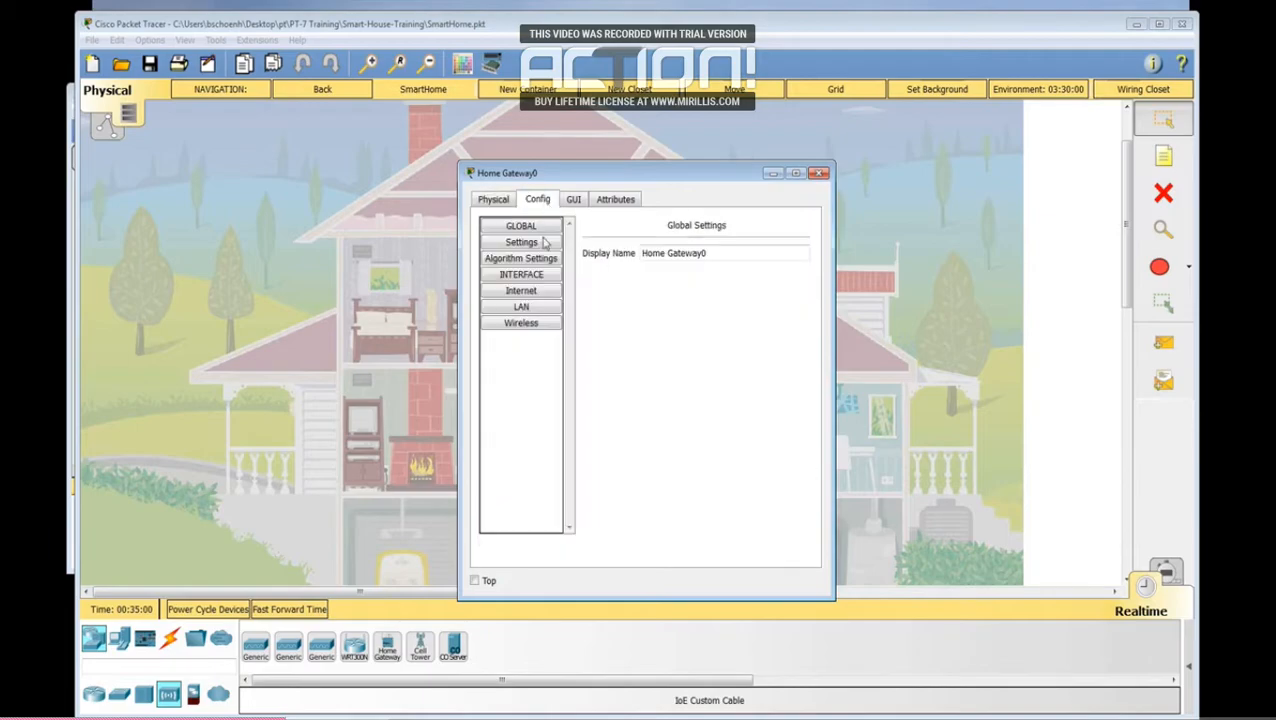
pyautogui.click(524, 290)
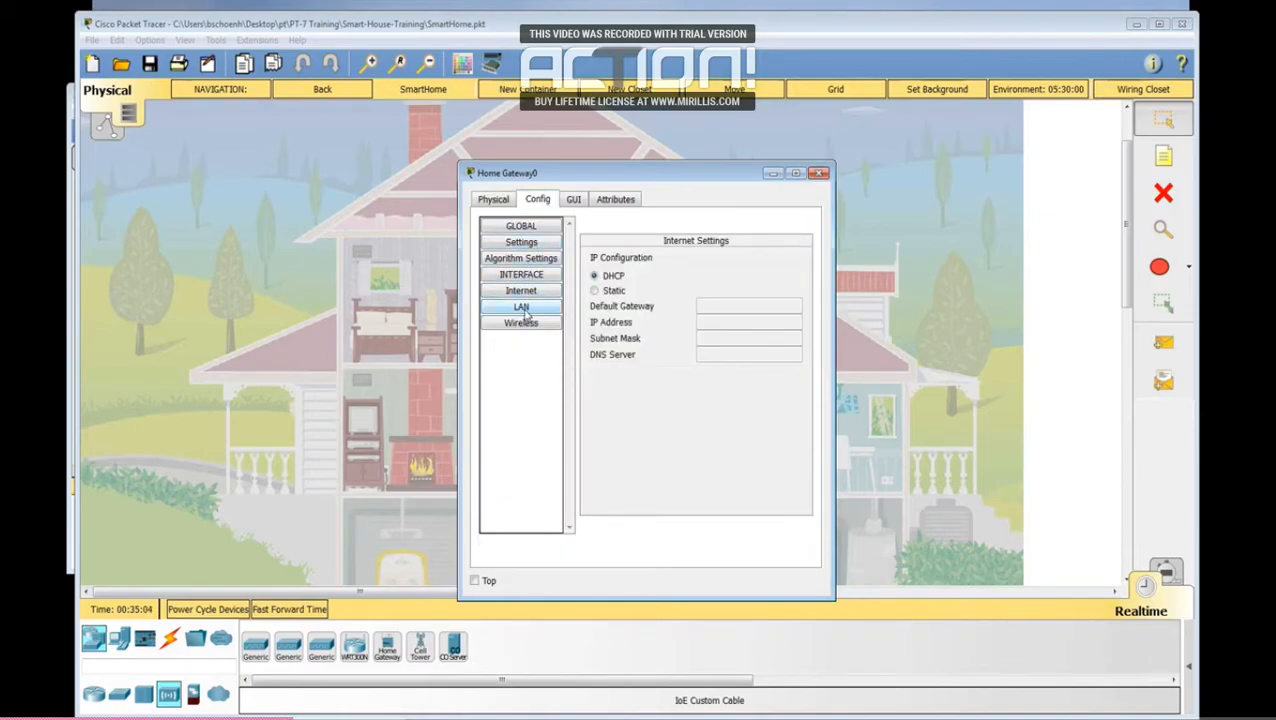
pyautogui.click(522, 308)
pyautogui.click(521, 325)
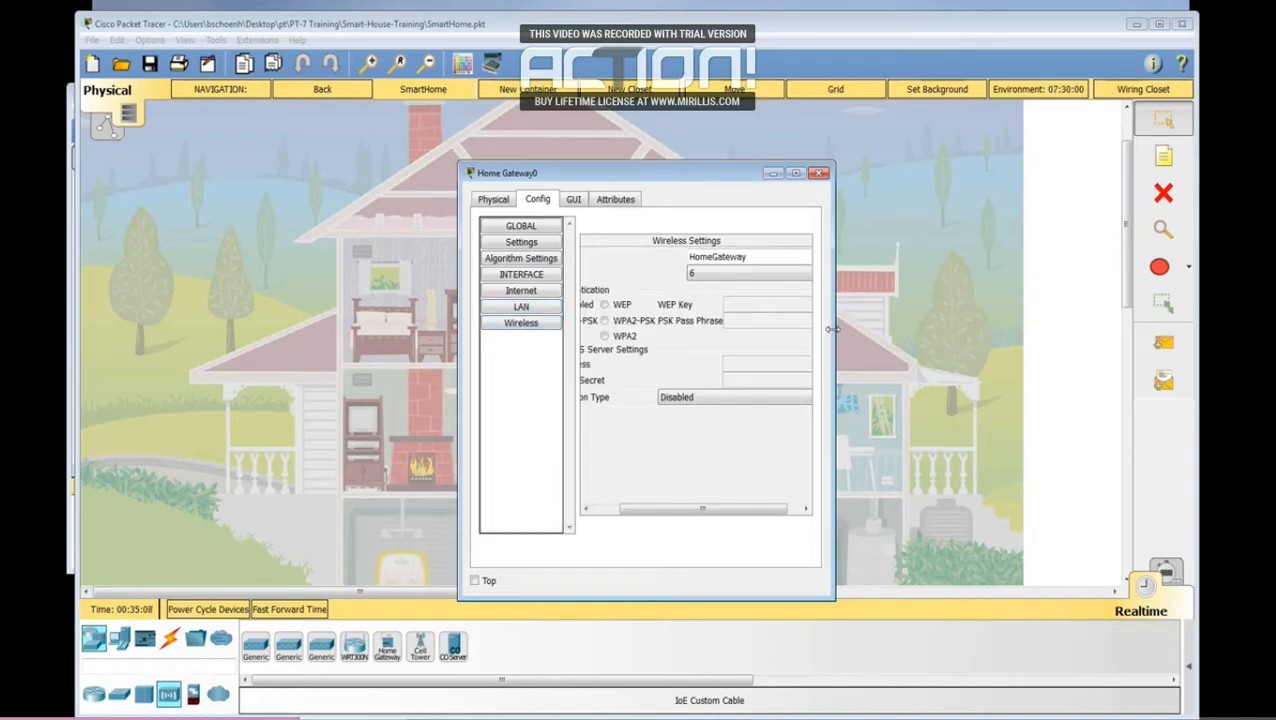
pyautogui.moveTo(832, 329); pyautogui.dragTo(1001, 339)
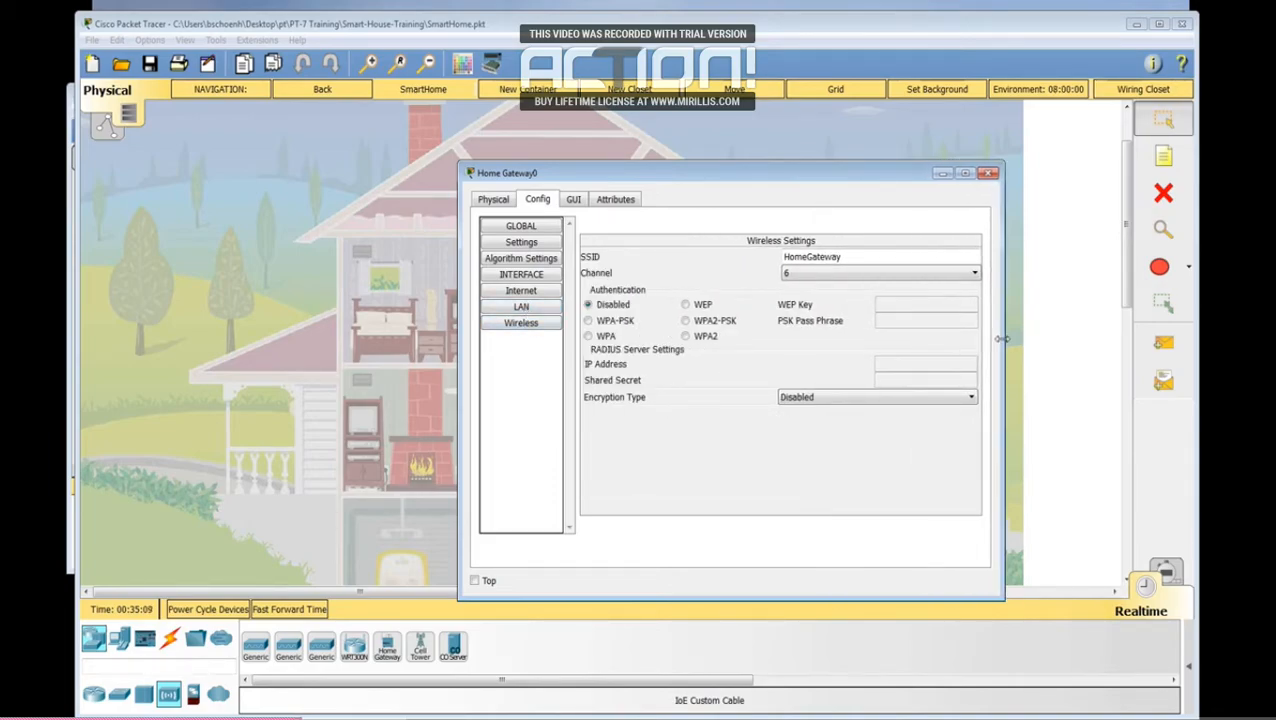
pyautogui.click(580, 202)
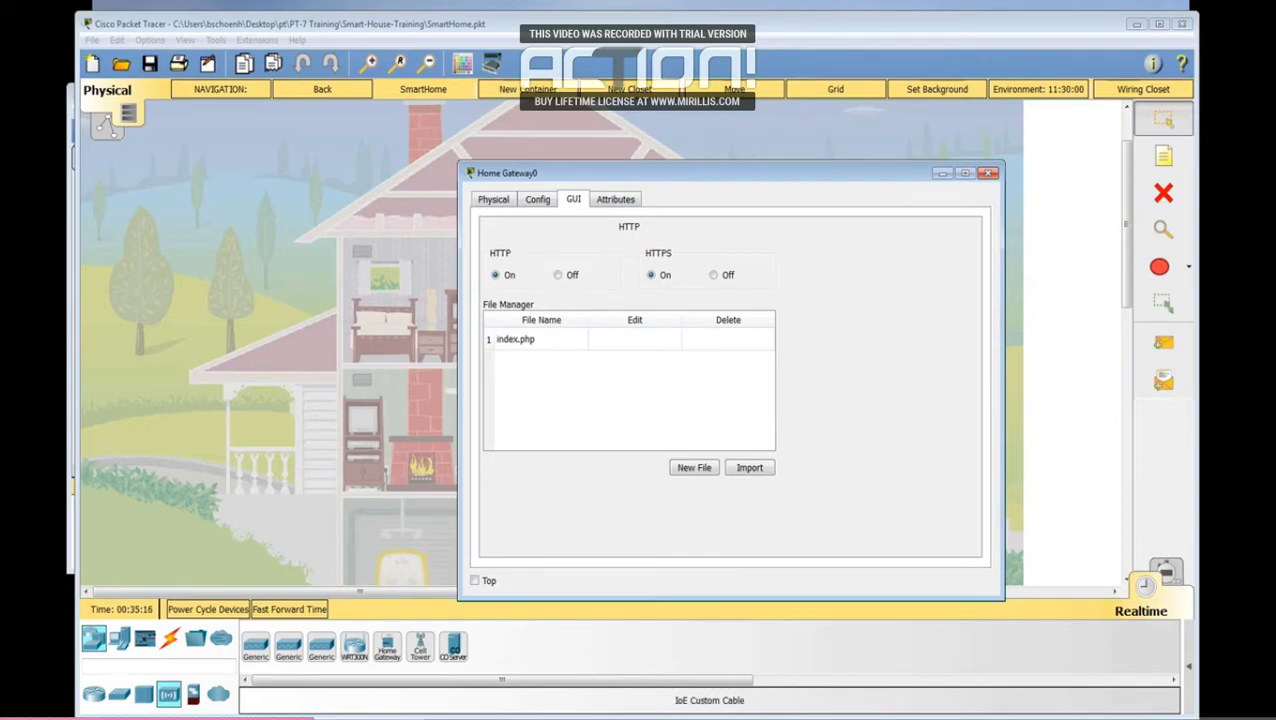
pyautogui.click(360, 538)
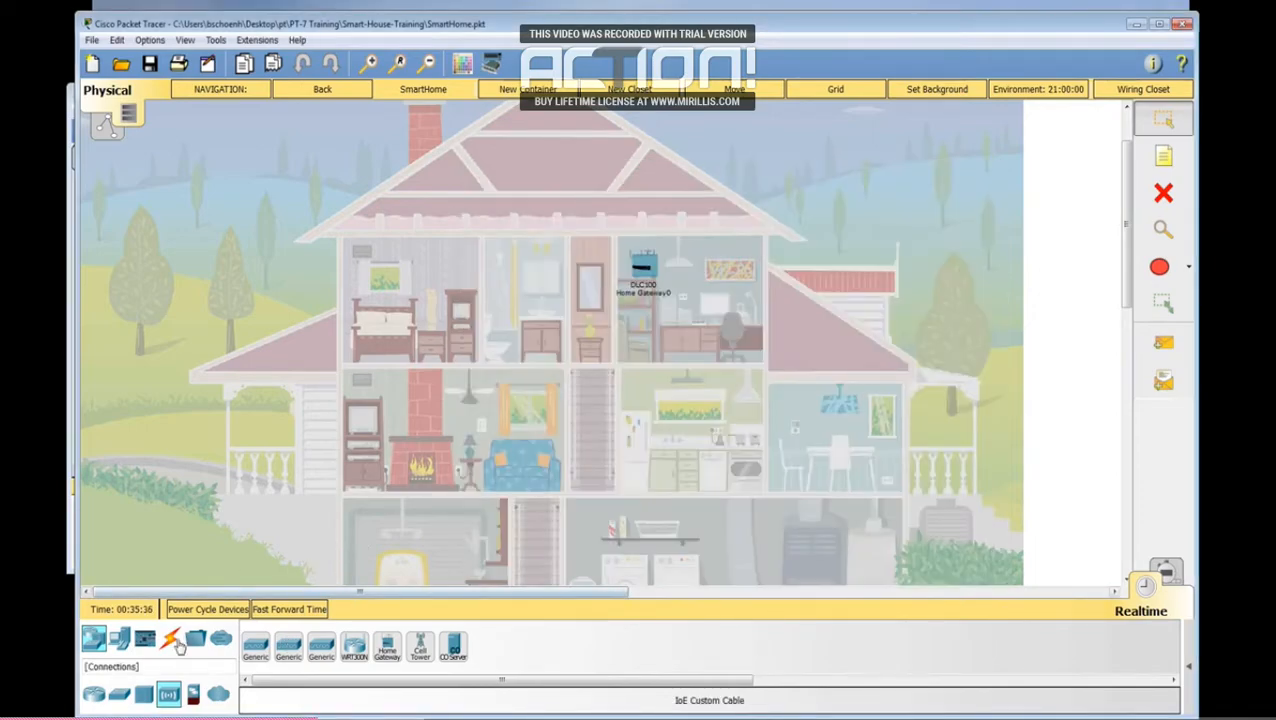
# Step: Place an AC unit at the basement's outer wall, below the dining room, and a fan on the living room ceiling
pyautogui.click(121, 647)
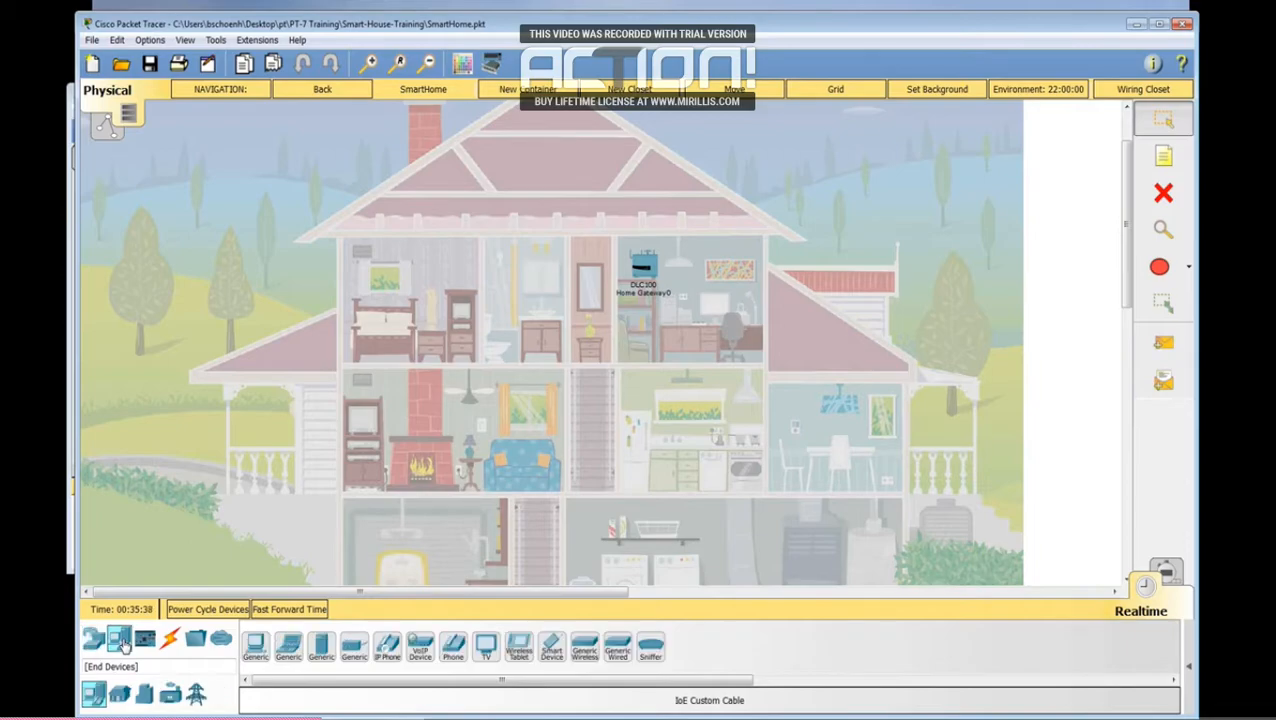
pyautogui.click(120, 695)
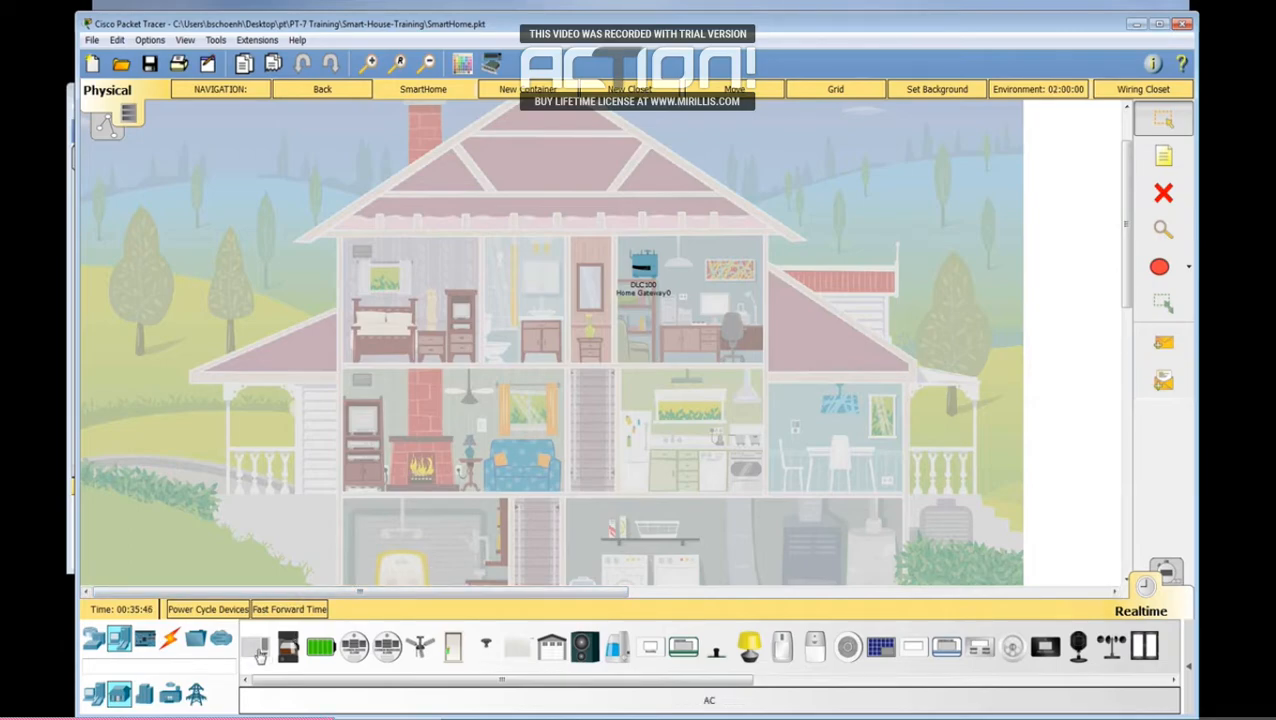
pyautogui.moveTo(258, 652); pyautogui.dragTo(868, 515)
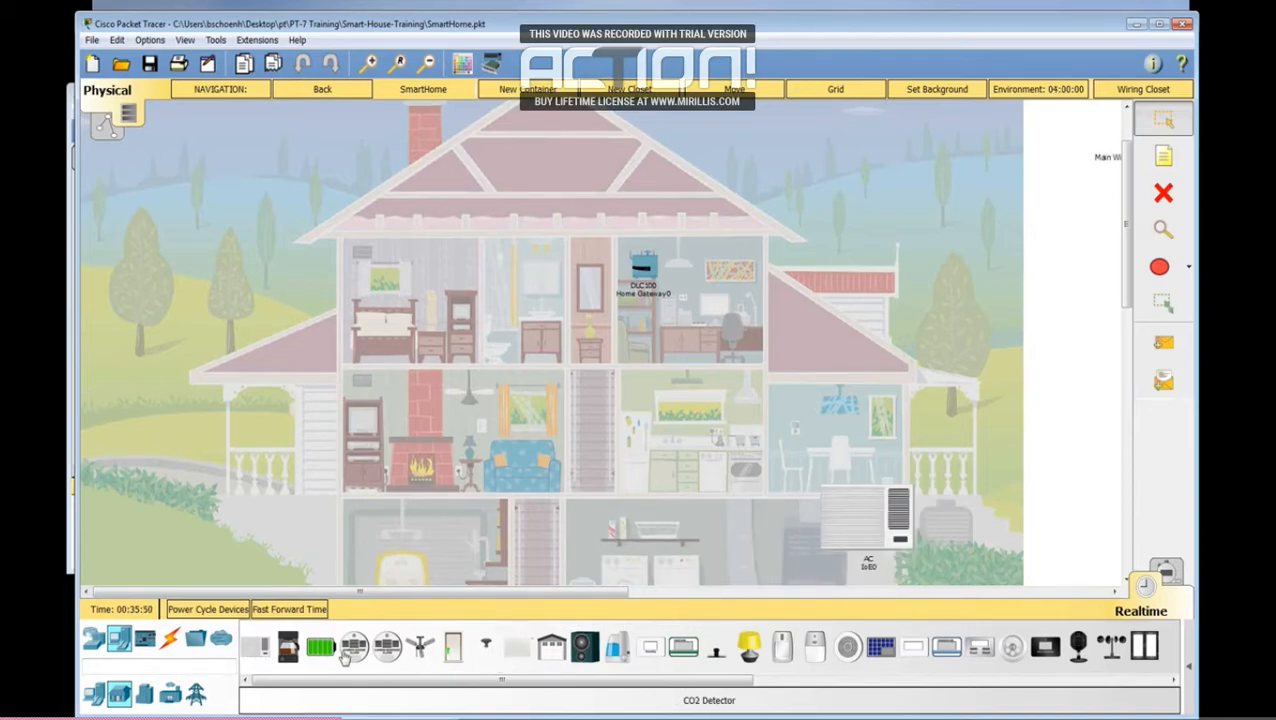
pyautogui.moveTo(420, 646); pyautogui.dragTo(466, 392)
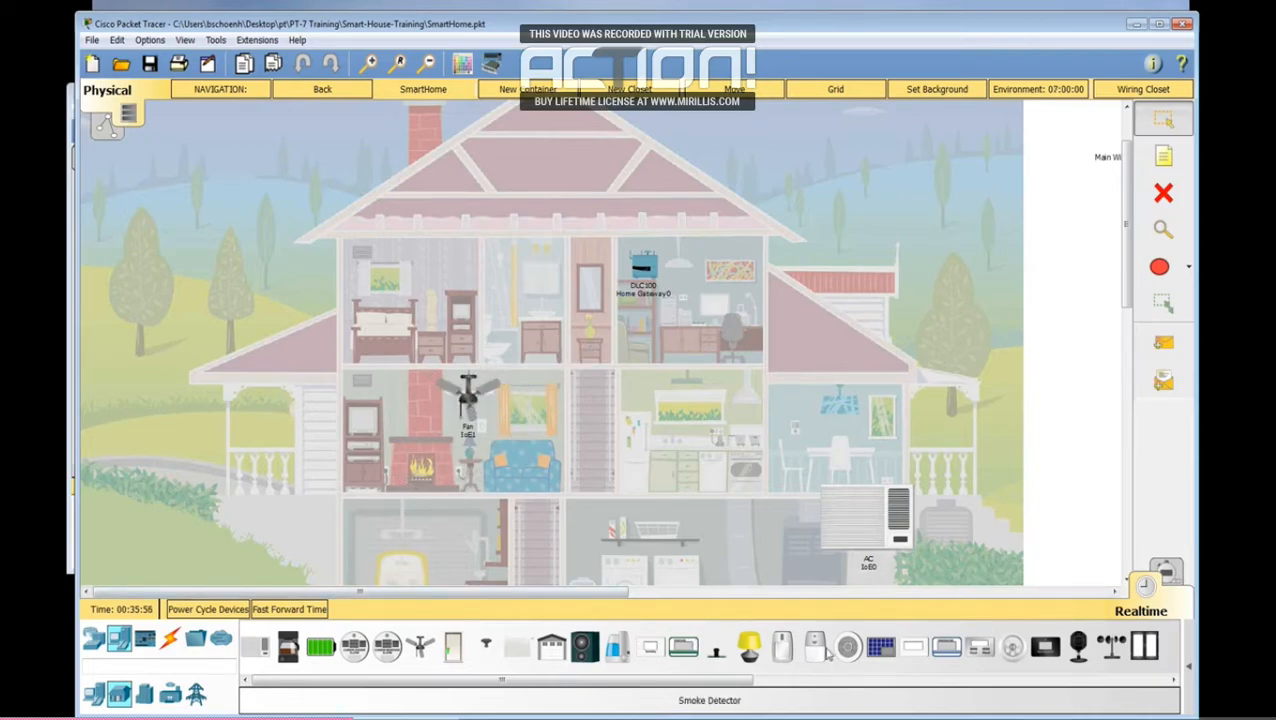
# Step: Add a smart window above the living room sofa and a thermostat on the kitchen wall
pyautogui.moveTo(745, 681); pyautogui.dragTo(834, 680)
pyautogui.moveTo(976, 645); pyautogui.dragTo(535, 404)
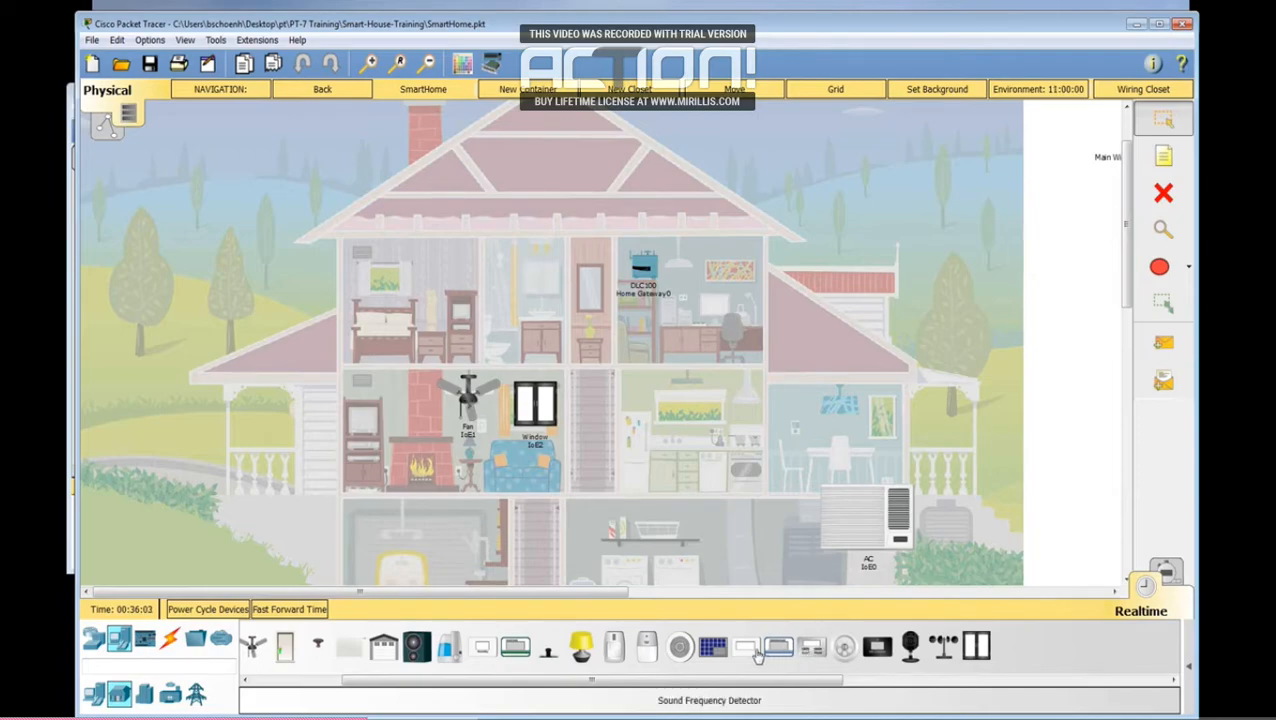
pyautogui.moveTo(810, 652); pyautogui.dragTo(665, 411)
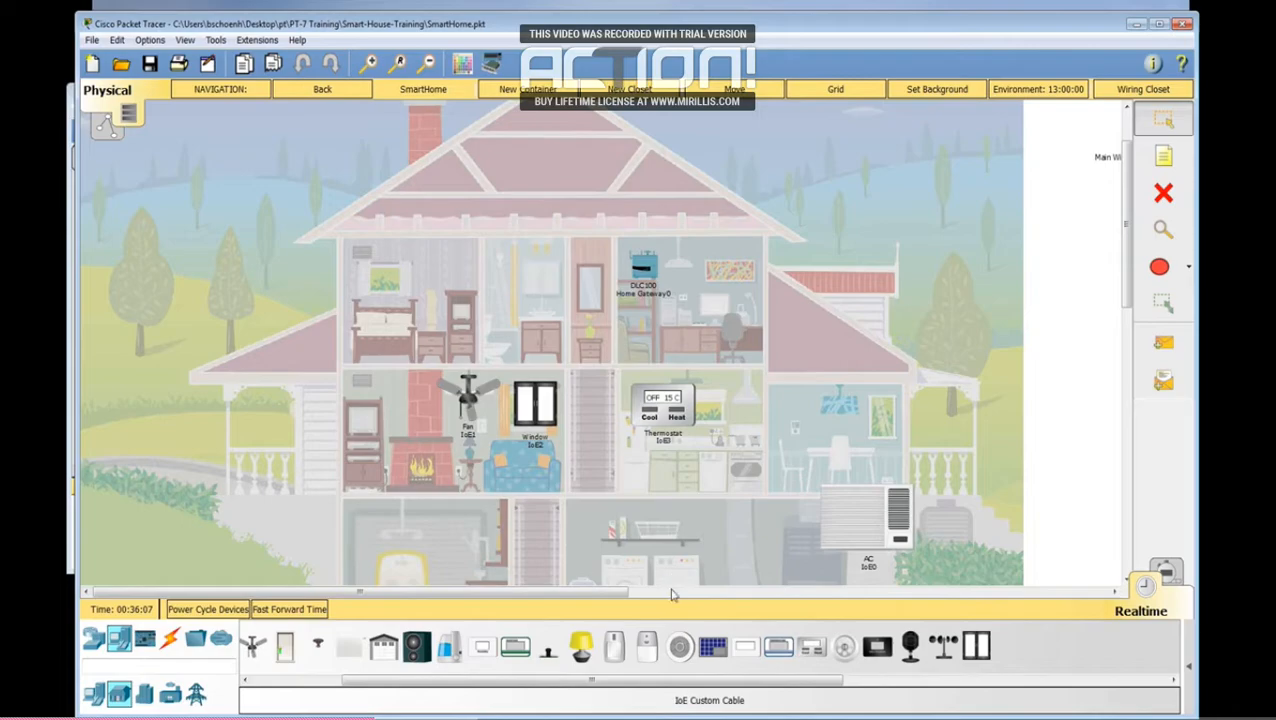
# Step: Place a smoke detector on the dining room wall and a siren in the side roof area above it
pyautogui.moveTo(683, 650); pyautogui.dragTo(843, 418)
pyautogui.moveTo(647, 652); pyautogui.dragTo(812, 338)
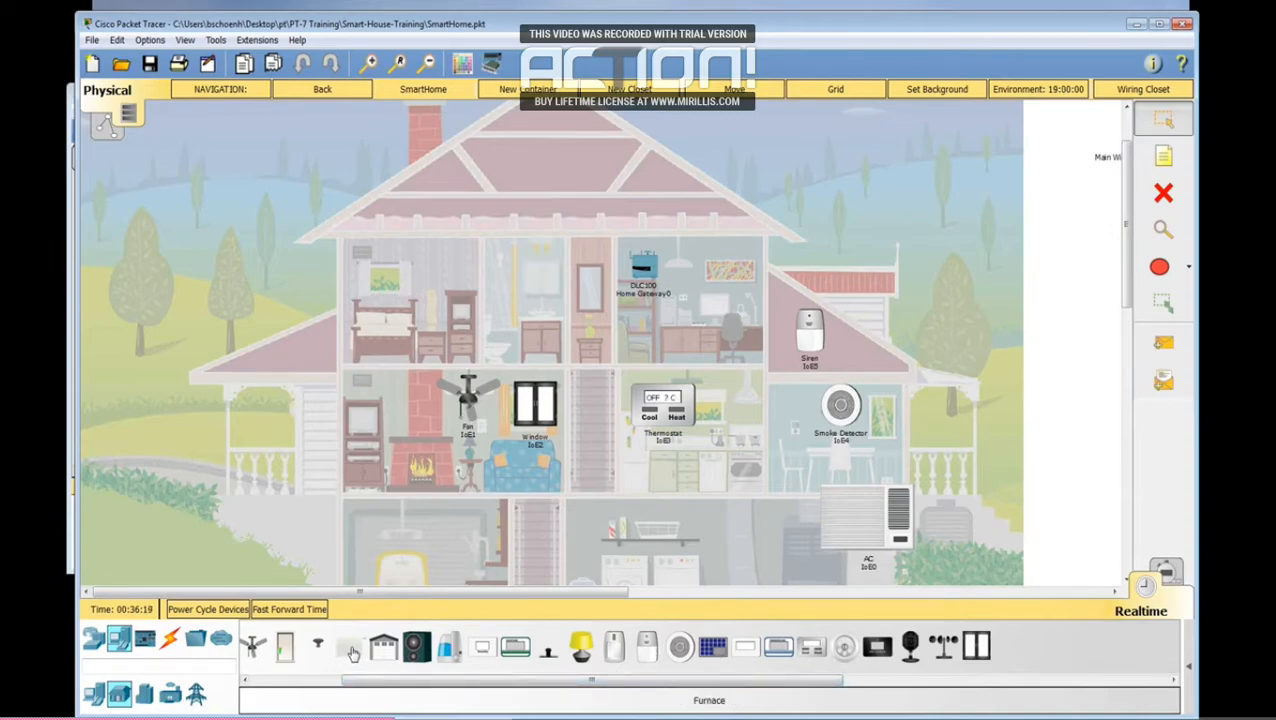
# Step: Place a furnace in the basement beside the AC unit and shift the AC unit slightly down toward it
pyautogui.moveTo(353, 652); pyautogui.dragTo(758, 526)
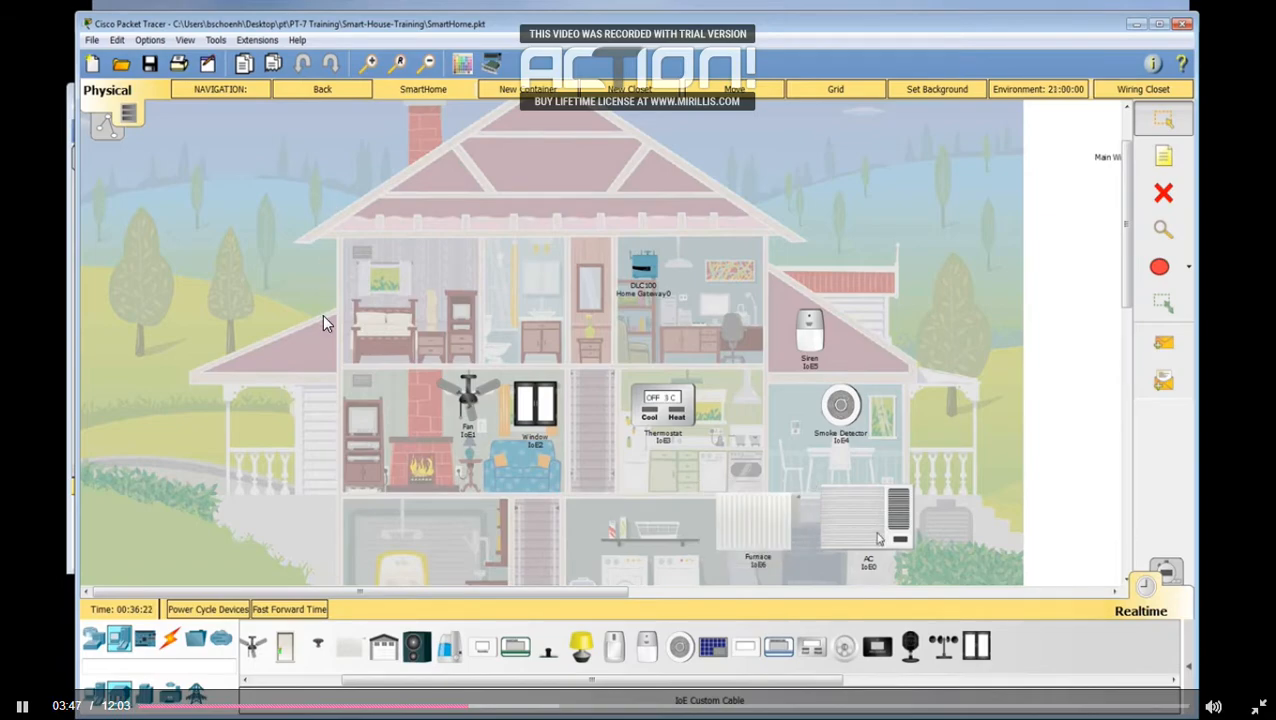
pyautogui.moveTo(870, 530); pyautogui.dragTo(860, 543)
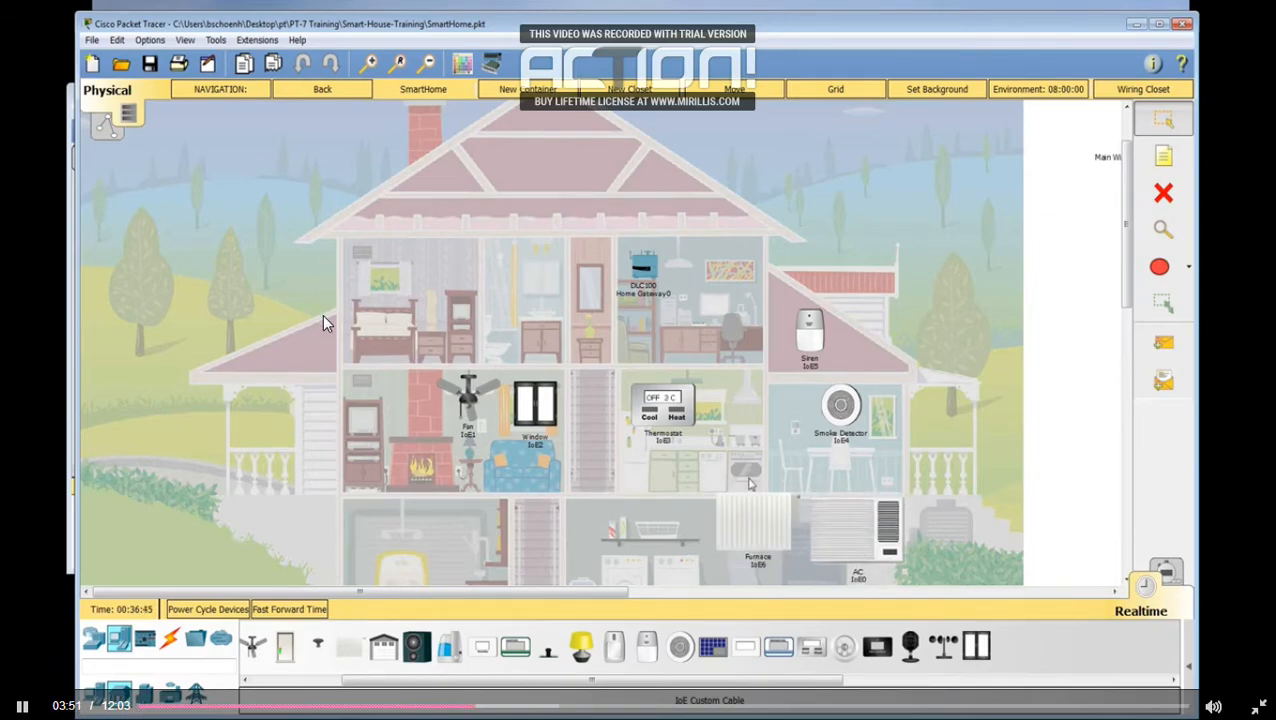
# Step: Check the furnace's specifications and connect its D0 port to the thermostat's D1 port with an IoE custom cable
pyautogui.click(753, 528)
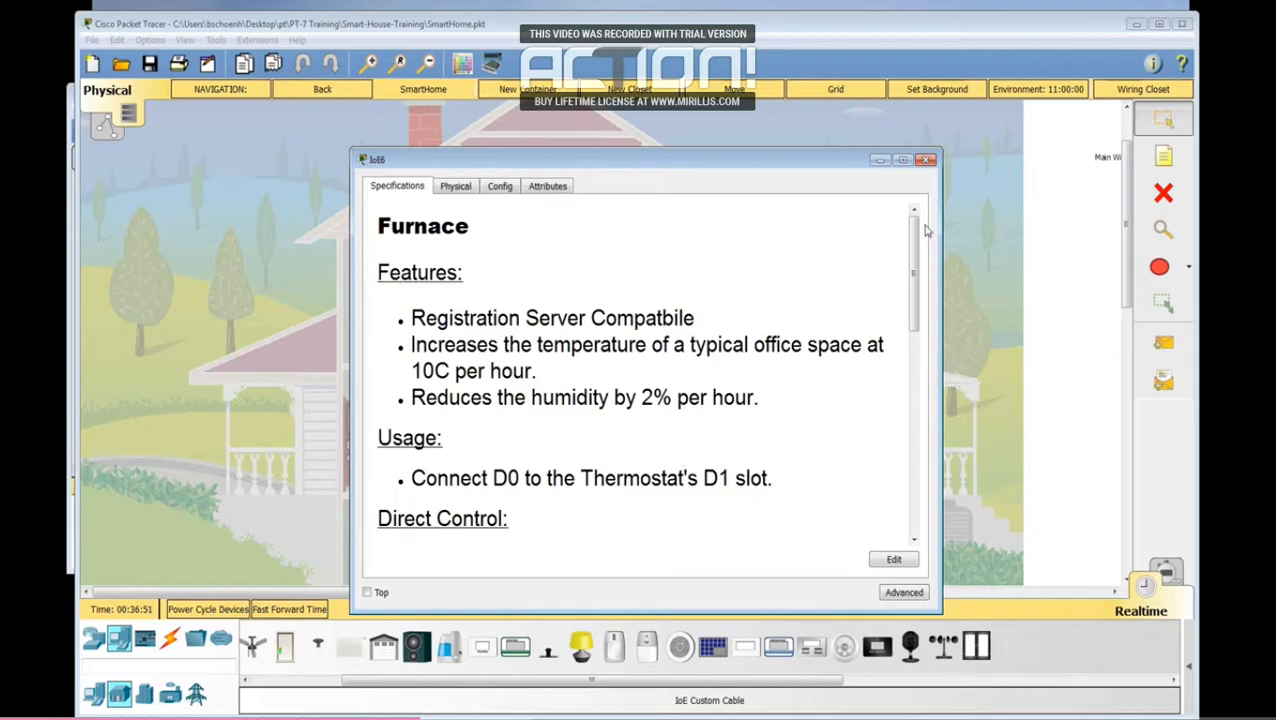
pyautogui.click(927, 160)
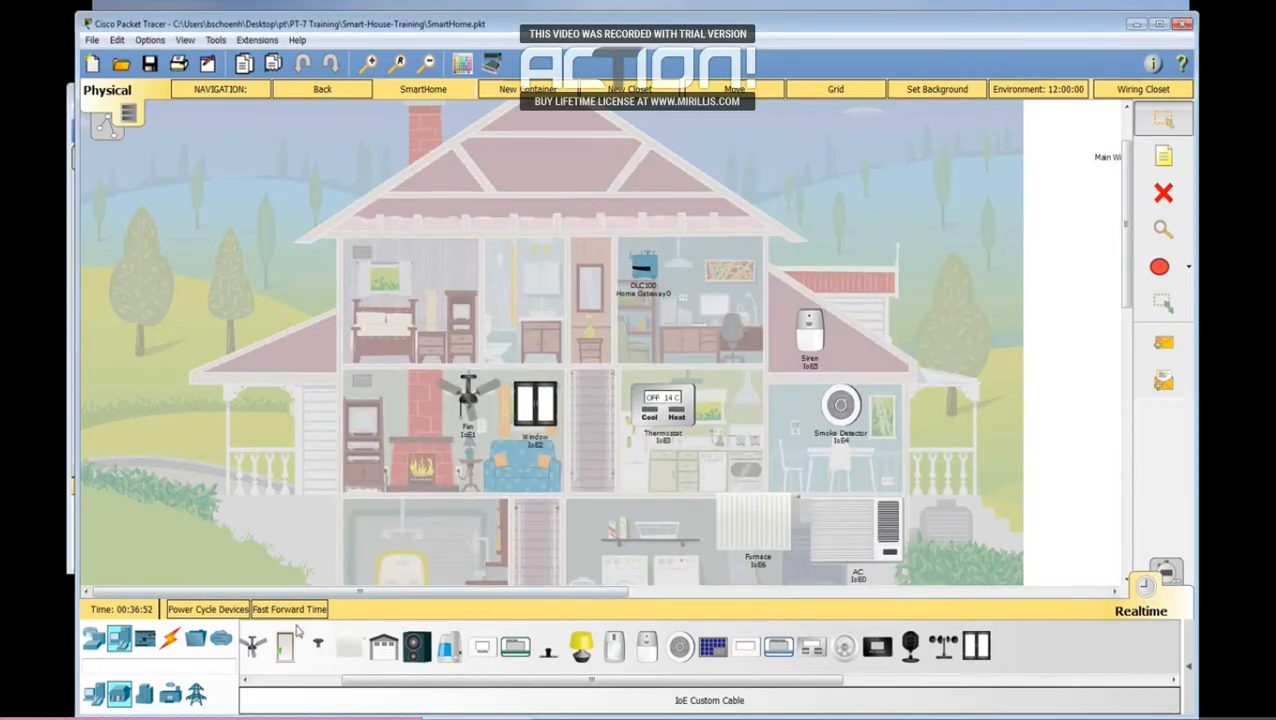
pyautogui.click(170, 640)
pyautogui.click(585, 650)
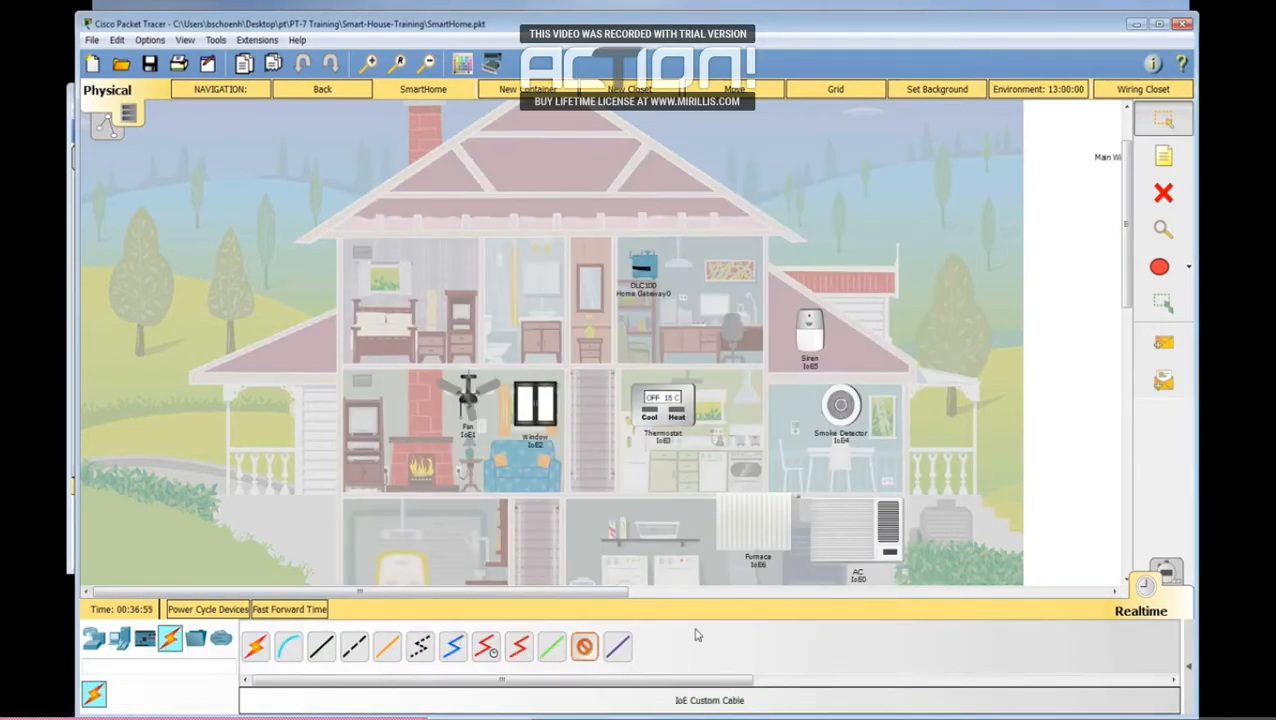
pyautogui.click(770, 538)
pyautogui.click(790, 551)
pyautogui.click(679, 424)
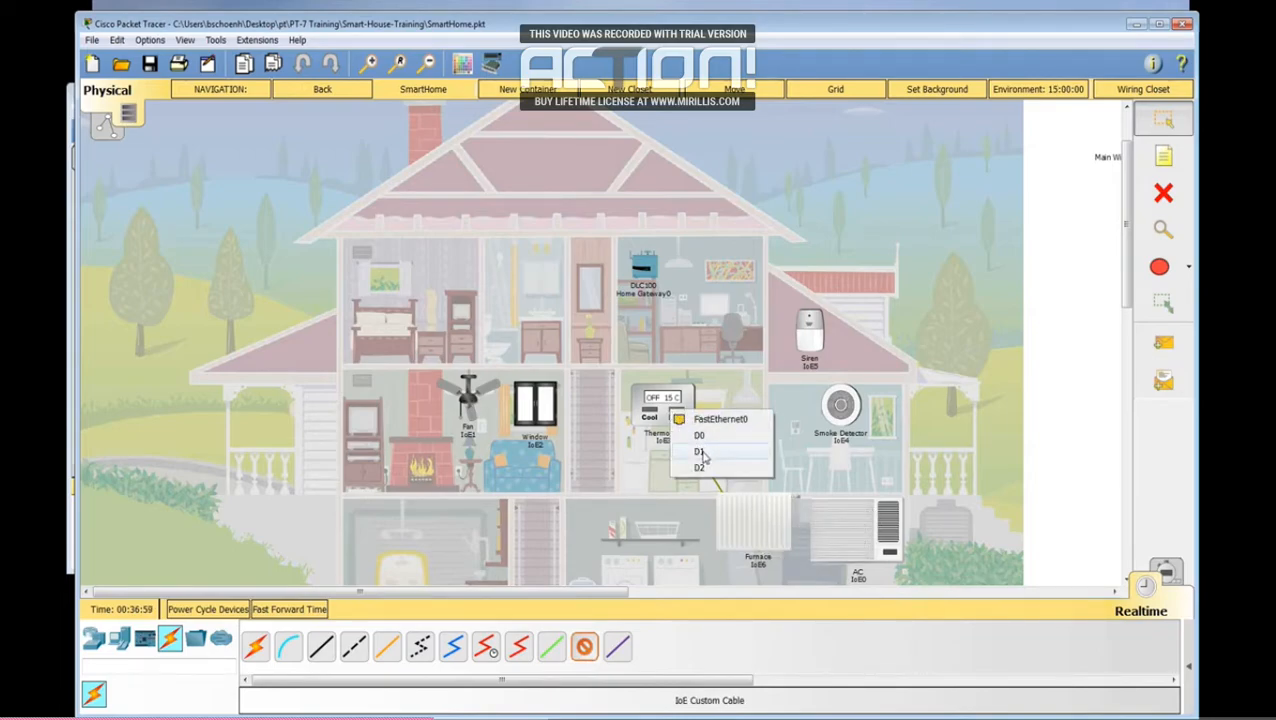
pyautogui.click(700, 451)
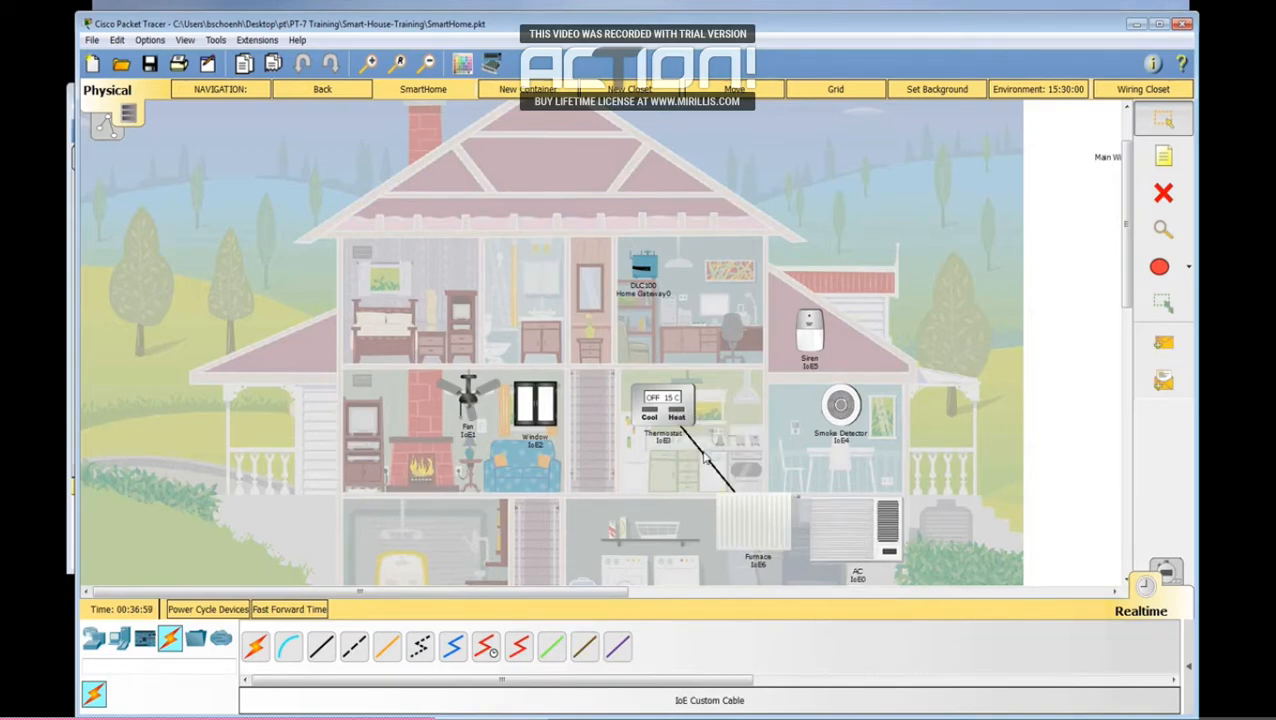
# Step: Check the AC unit's specifications and connect its D0 port to the thermostat's D2 port with an IoE custom cable
pyautogui.click(842, 540)
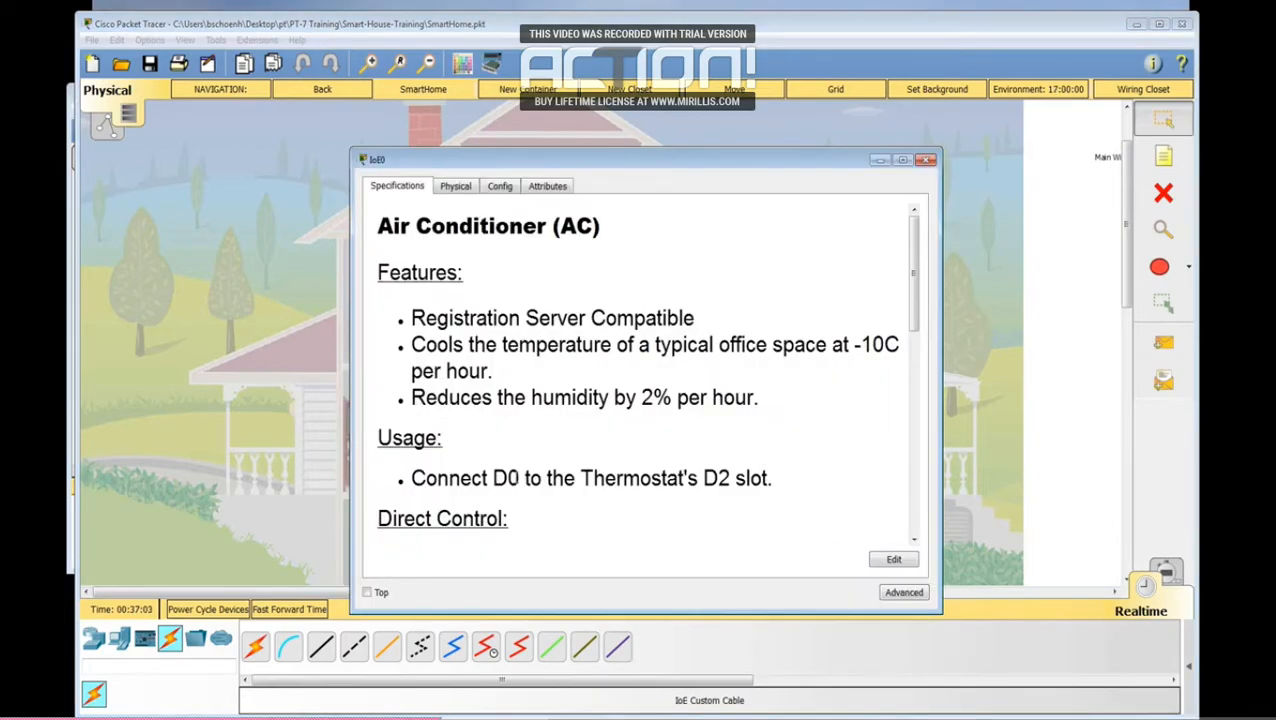
pyautogui.click(926, 160)
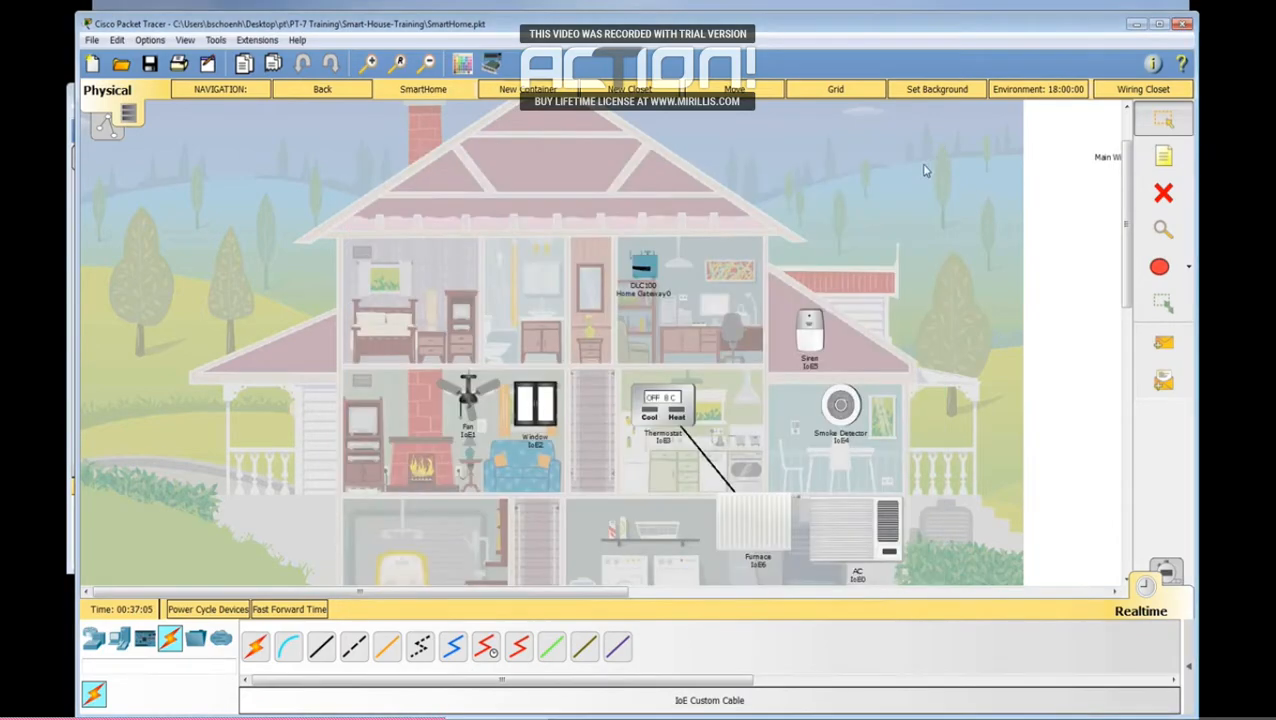
pyautogui.click(584, 647)
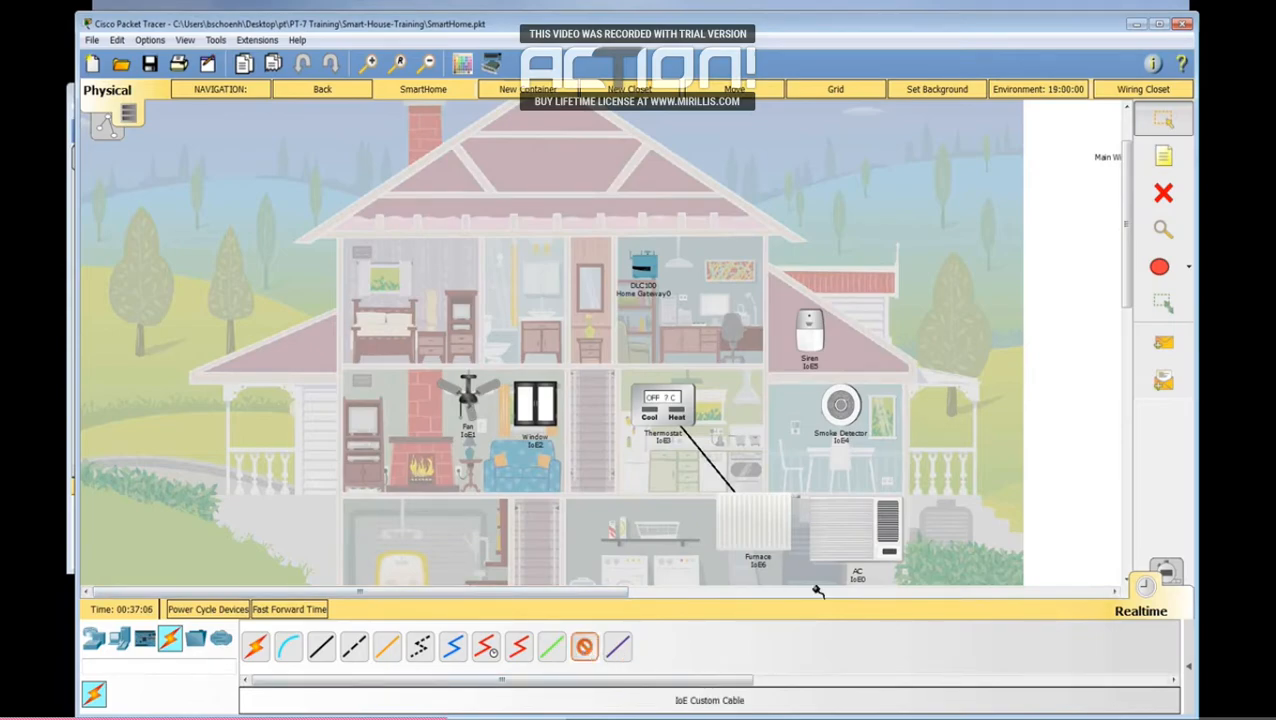
pyautogui.click(853, 535)
pyautogui.click(873, 550)
pyautogui.click(665, 416)
pyautogui.click(690, 454)
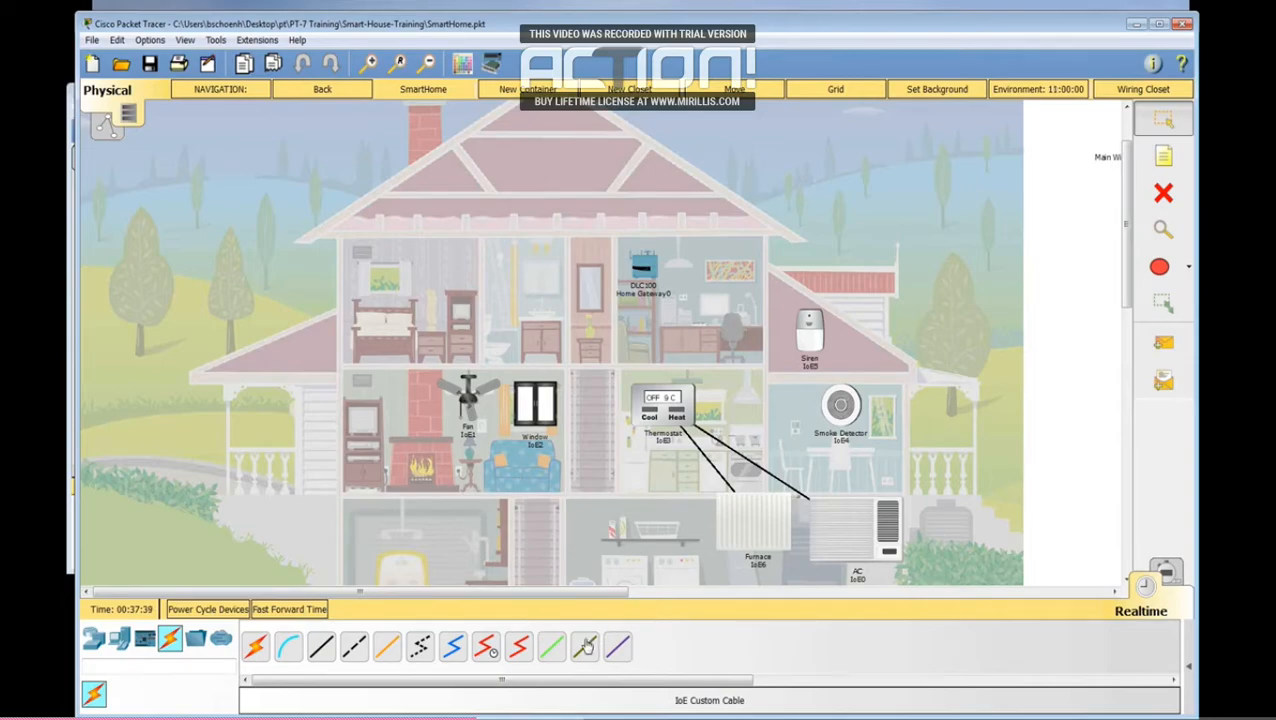
# Step: Connect the thermostat to the Home Gateway's Ethernet 1 port with a copper straight-through cable
pyautogui.click(323, 656)
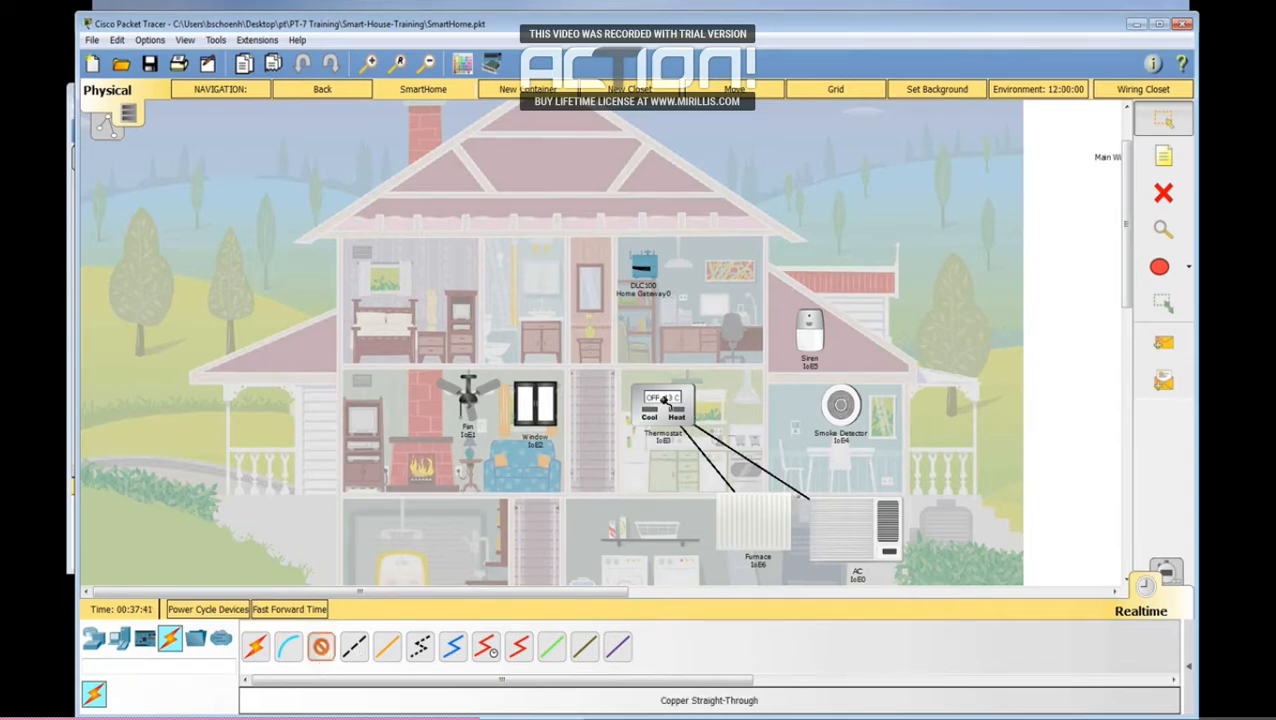
pyautogui.click(685, 413)
pyautogui.click(643, 268)
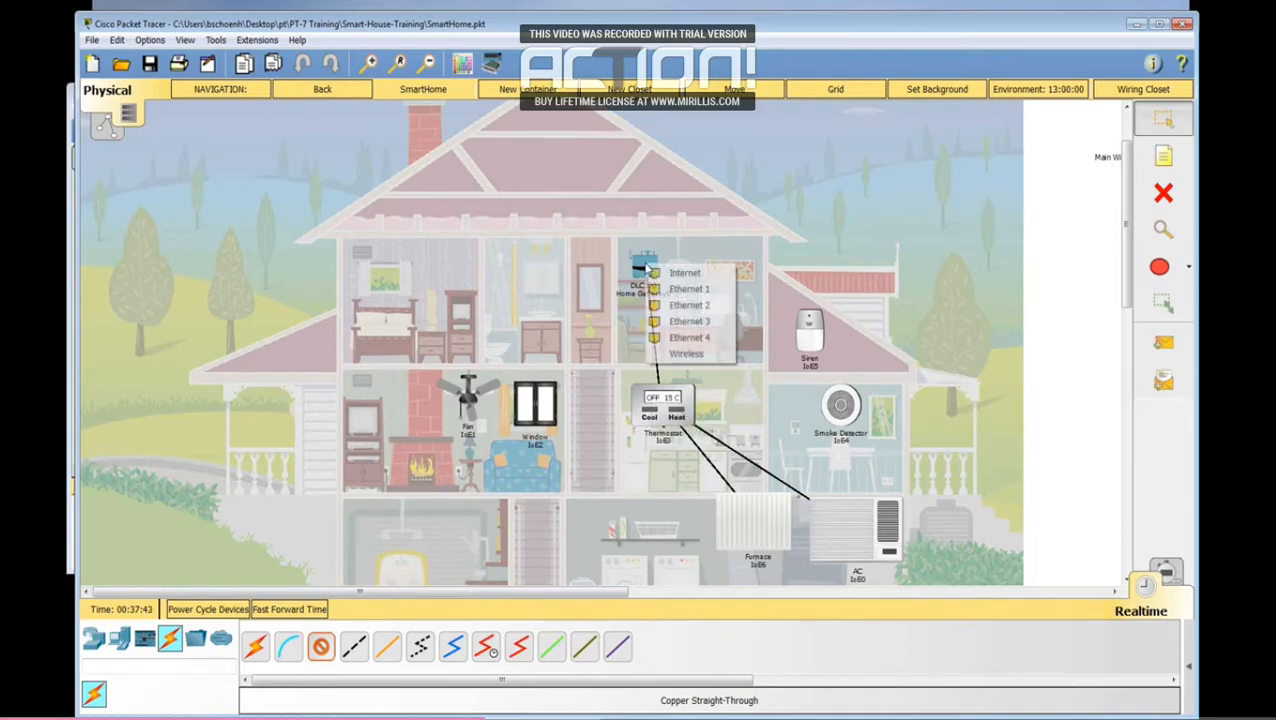
pyautogui.click(667, 290)
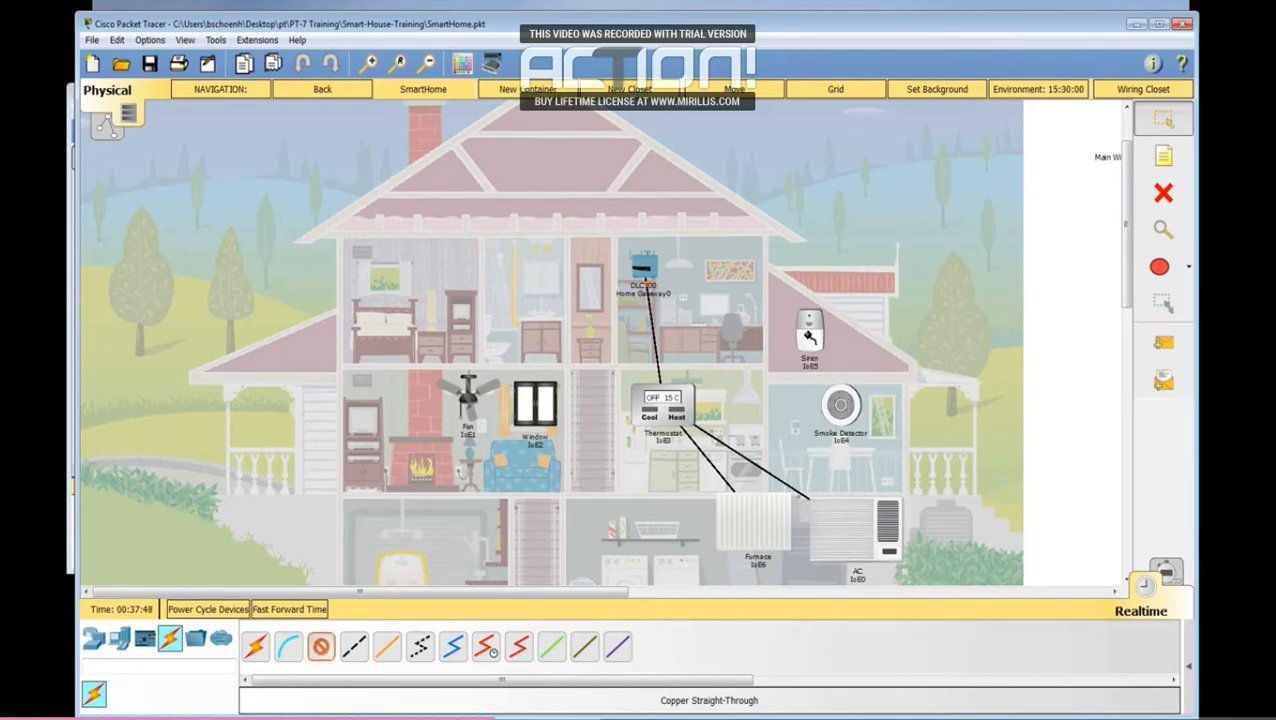
# Step: Connect the siren to a free Ethernet port on the Home Gateway with a copper straight-through cable
pyautogui.click(808, 337)
pyautogui.click(835, 341)
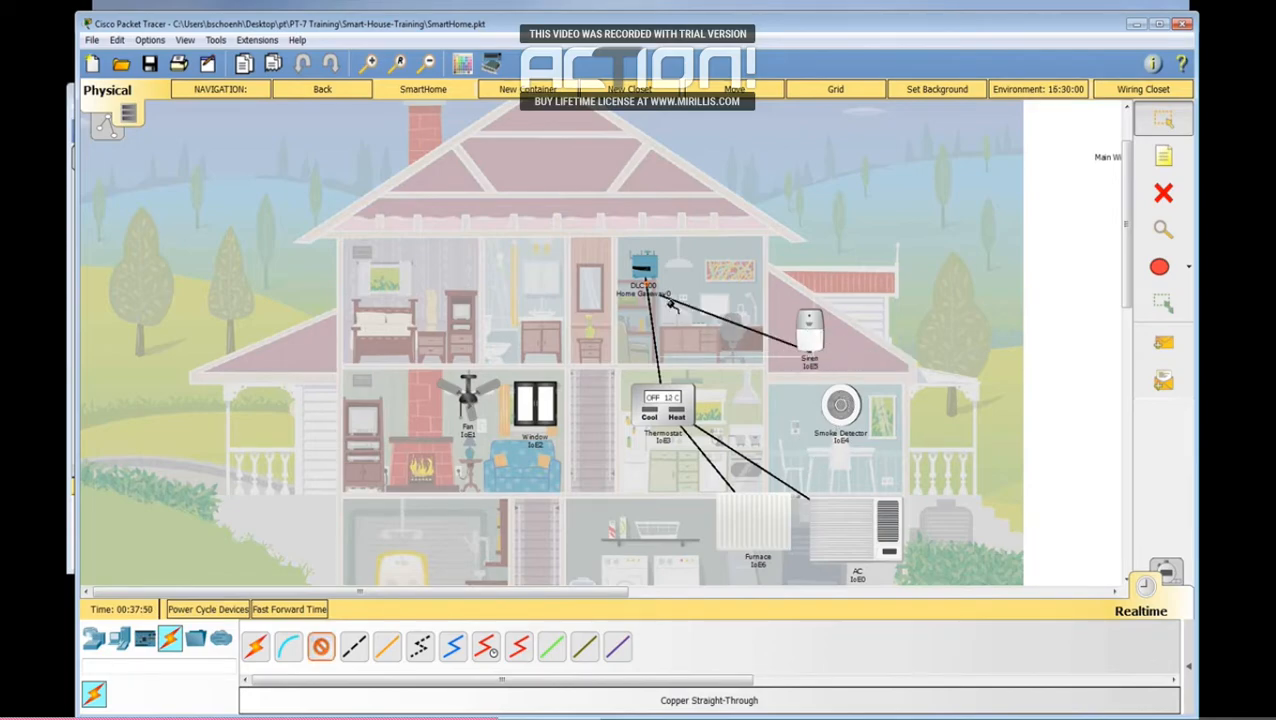
pyautogui.click(652, 275)
pyautogui.click(686, 302)
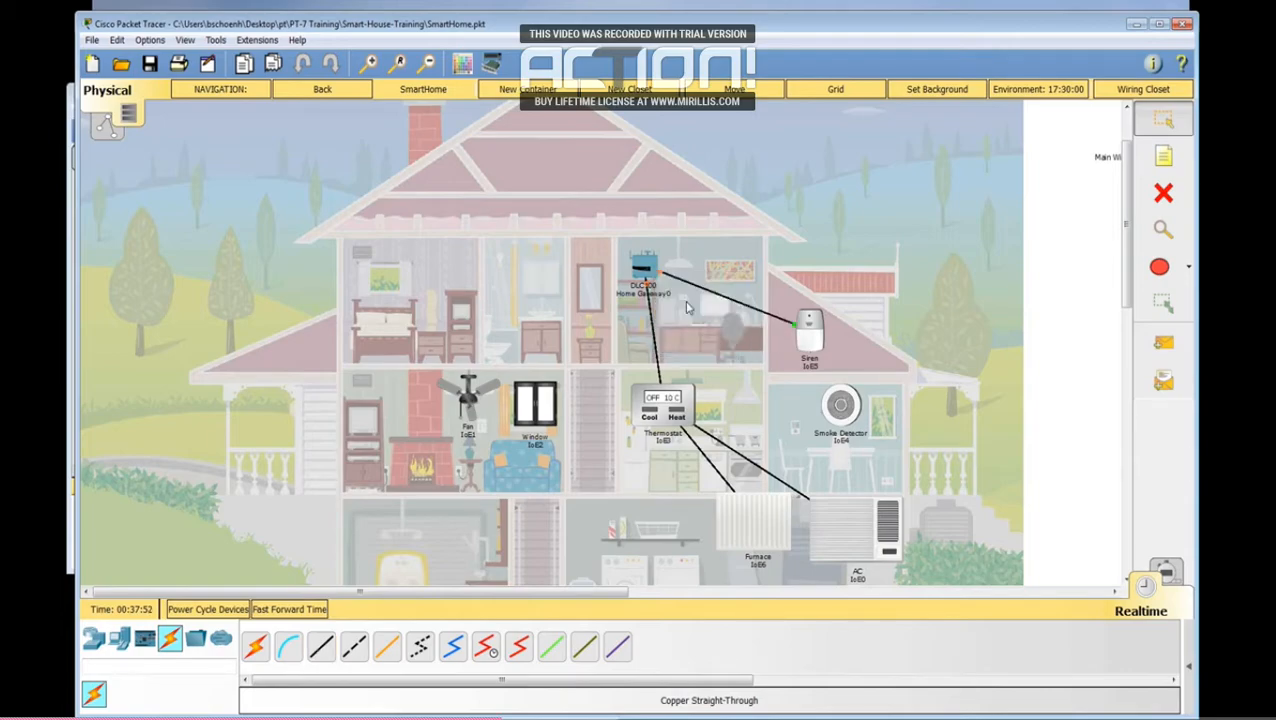
# Step: Connect the smoke detector to a free Ethernet port on the Home Gateway with a copper straight-through cable
pyautogui.click(321, 647)
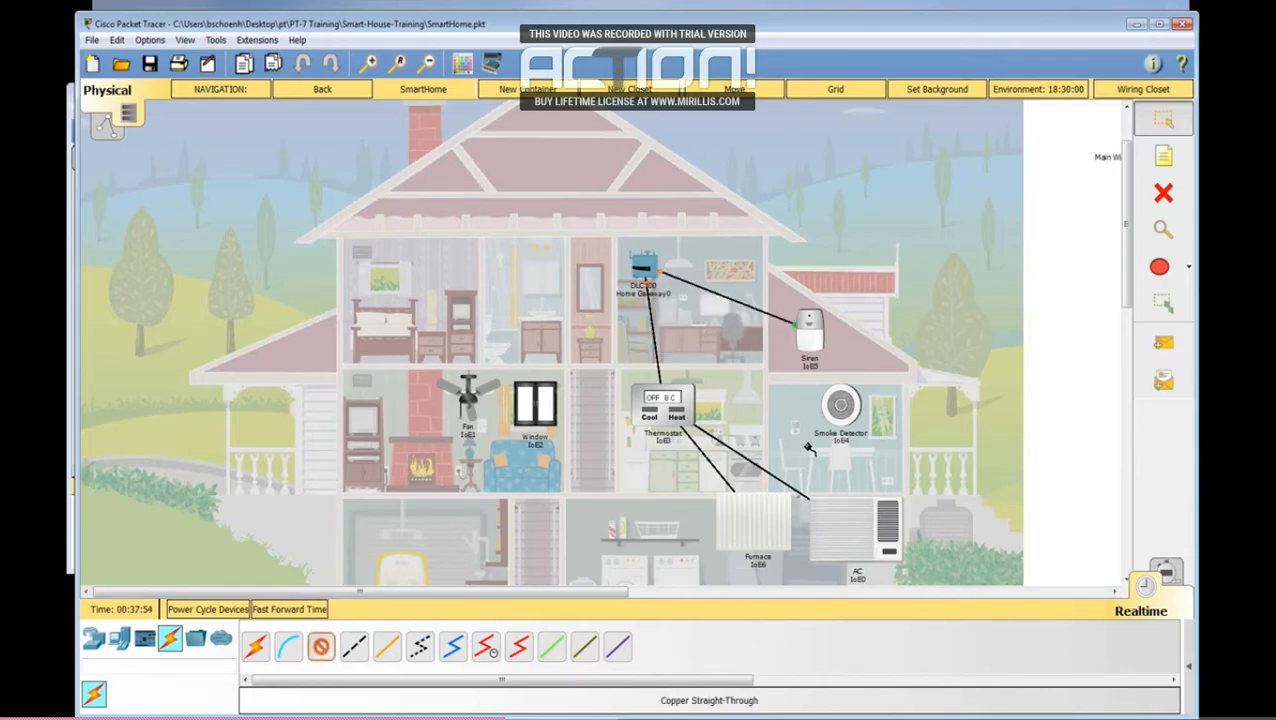
pyautogui.click(843, 402)
pyautogui.click(862, 407)
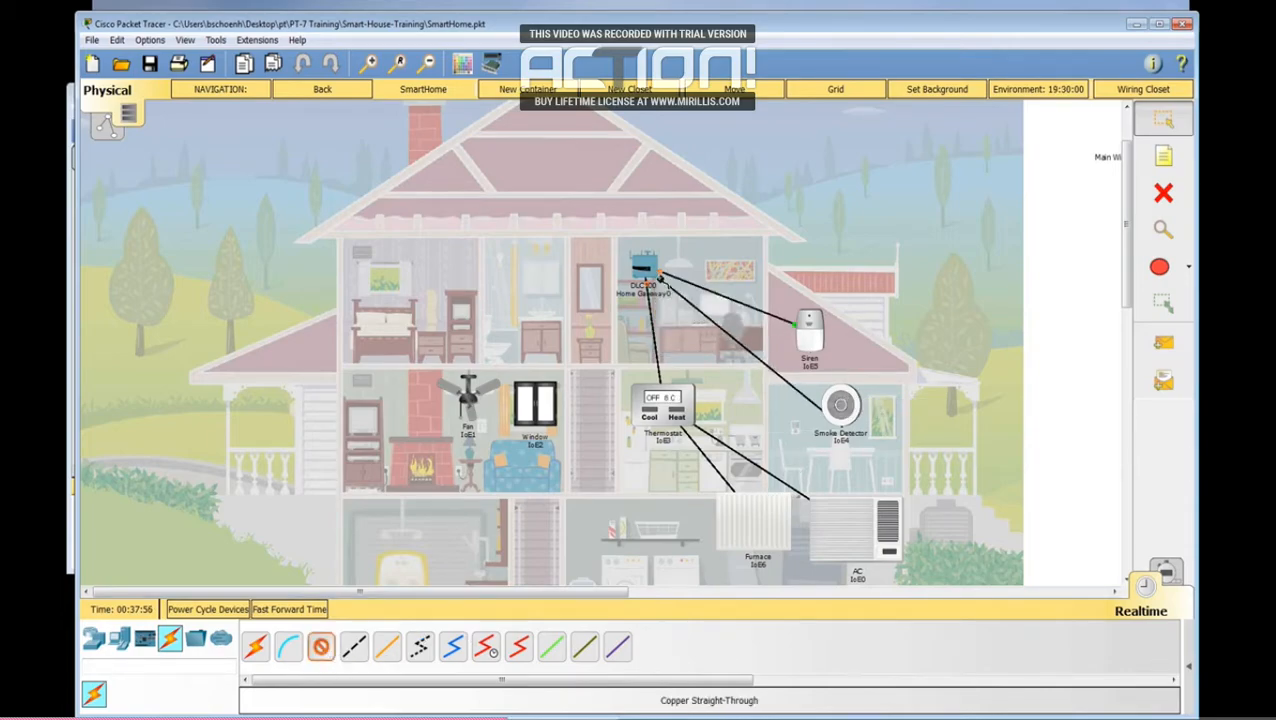
pyautogui.click(647, 270)
pyautogui.click(672, 294)
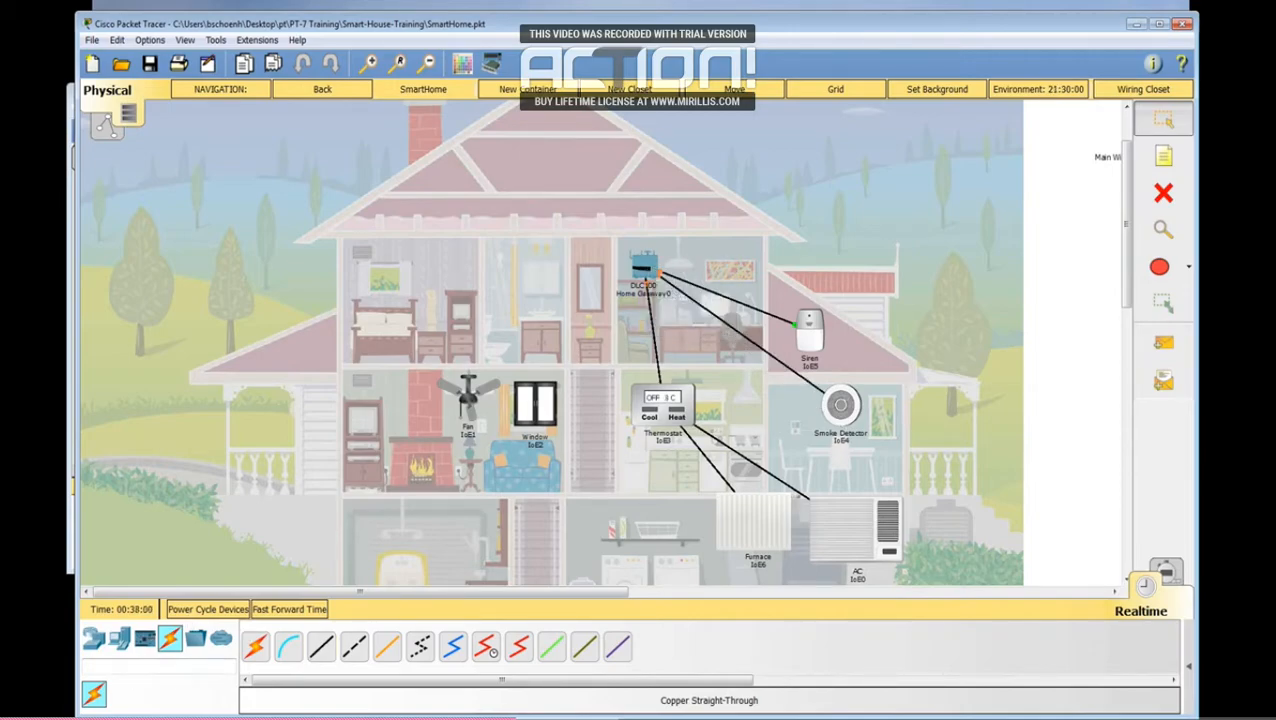
# Step: Switch the living room fan to a wireless network adapter in its advanced I/O settings and check its Wireless0 configuration
pyautogui.click(466, 398)
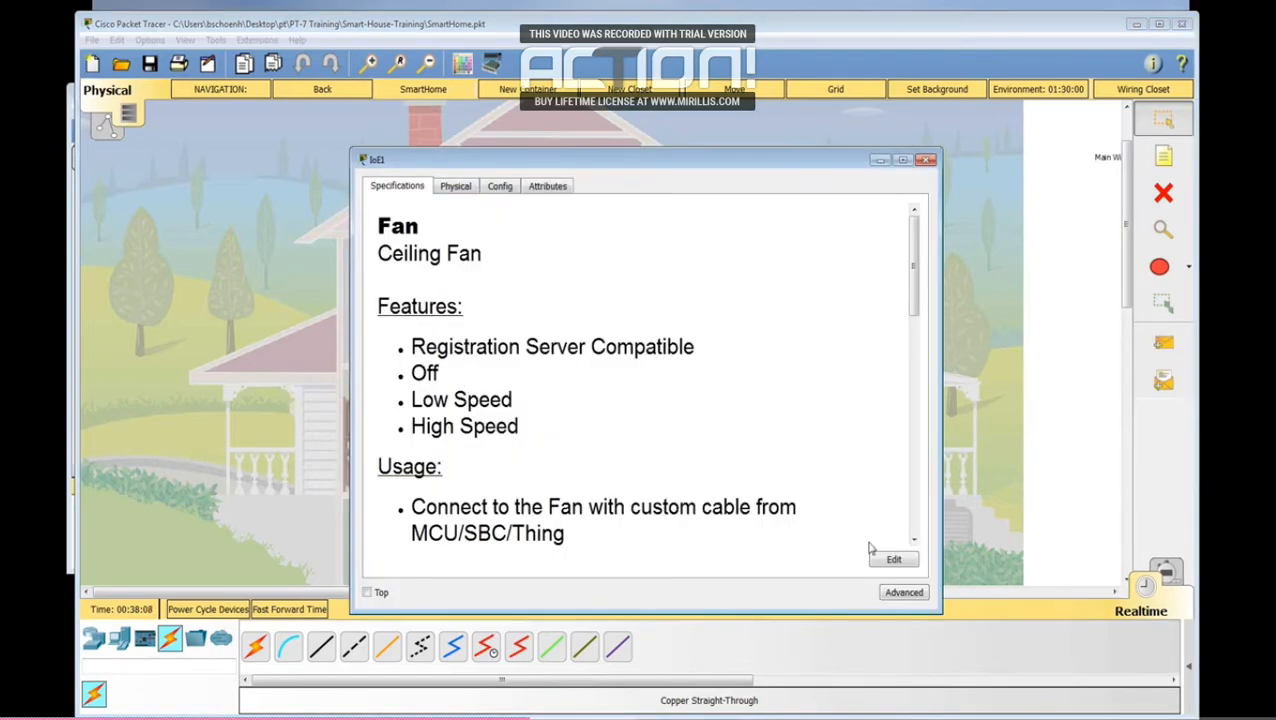
pyautogui.click(904, 594)
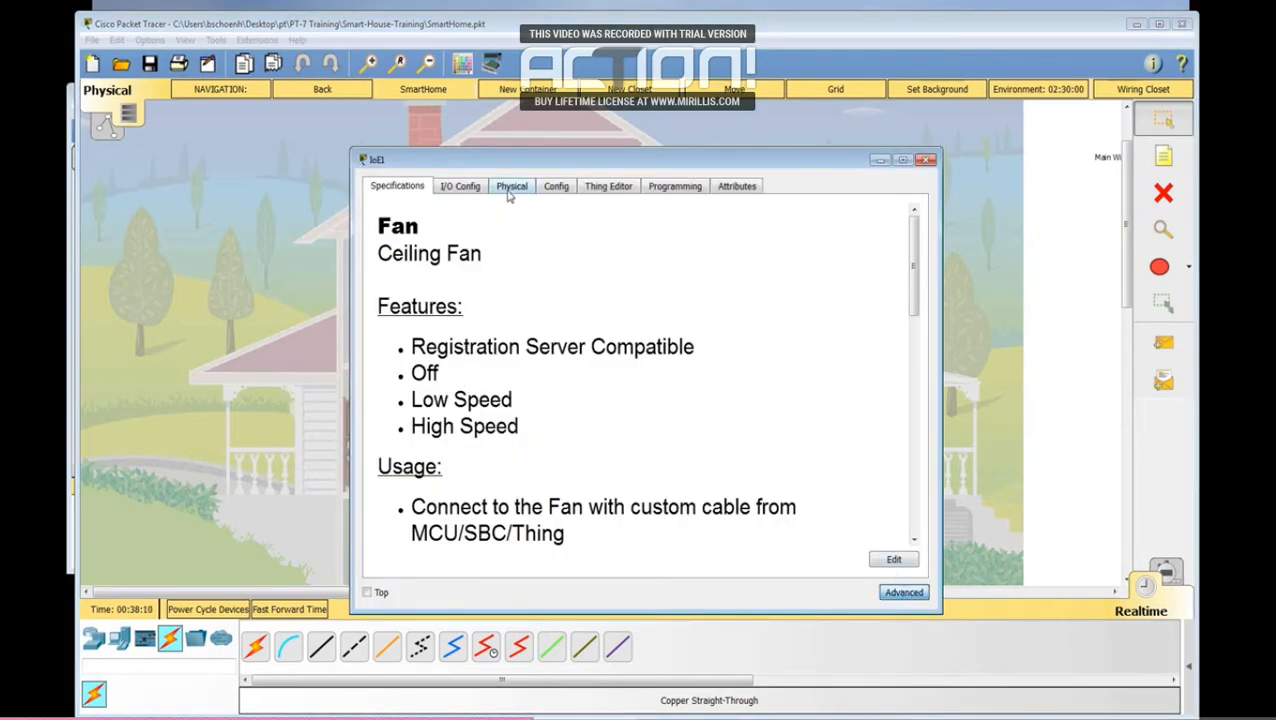
pyautogui.click(466, 188)
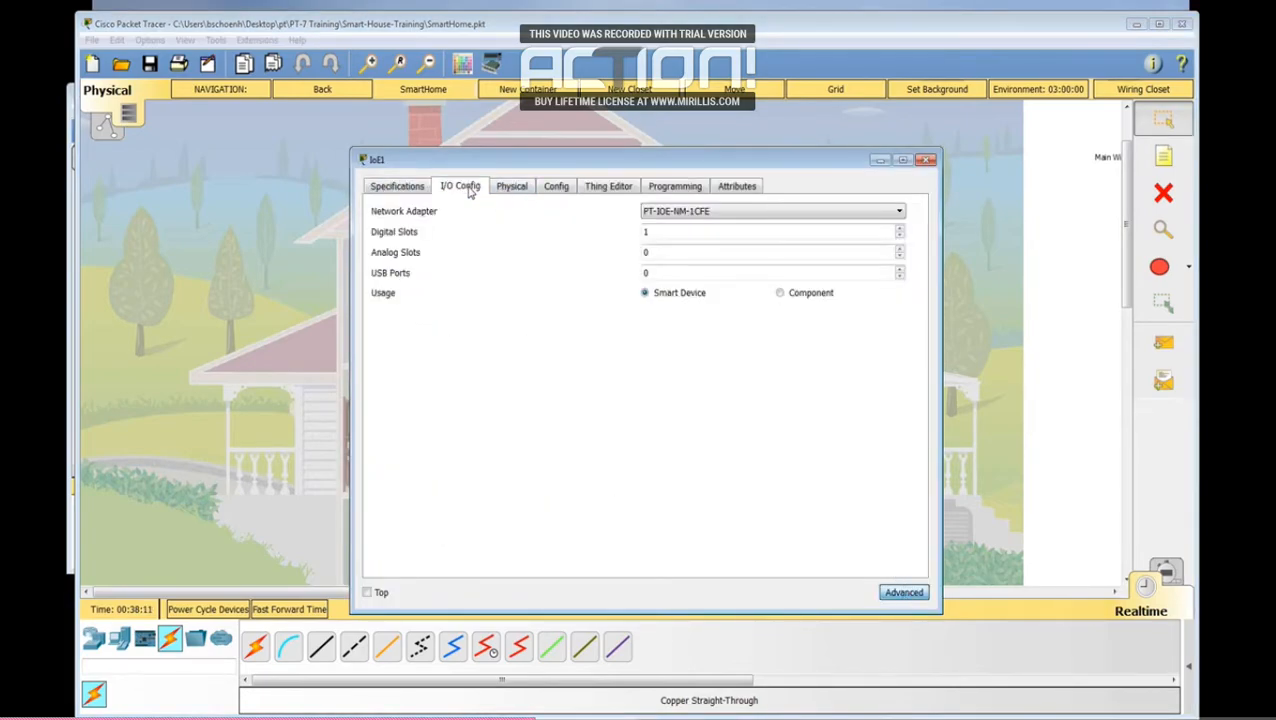
pyautogui.click(864, 214)
pyautogui.click(785, 274)
pyautogui.click(551, 189)
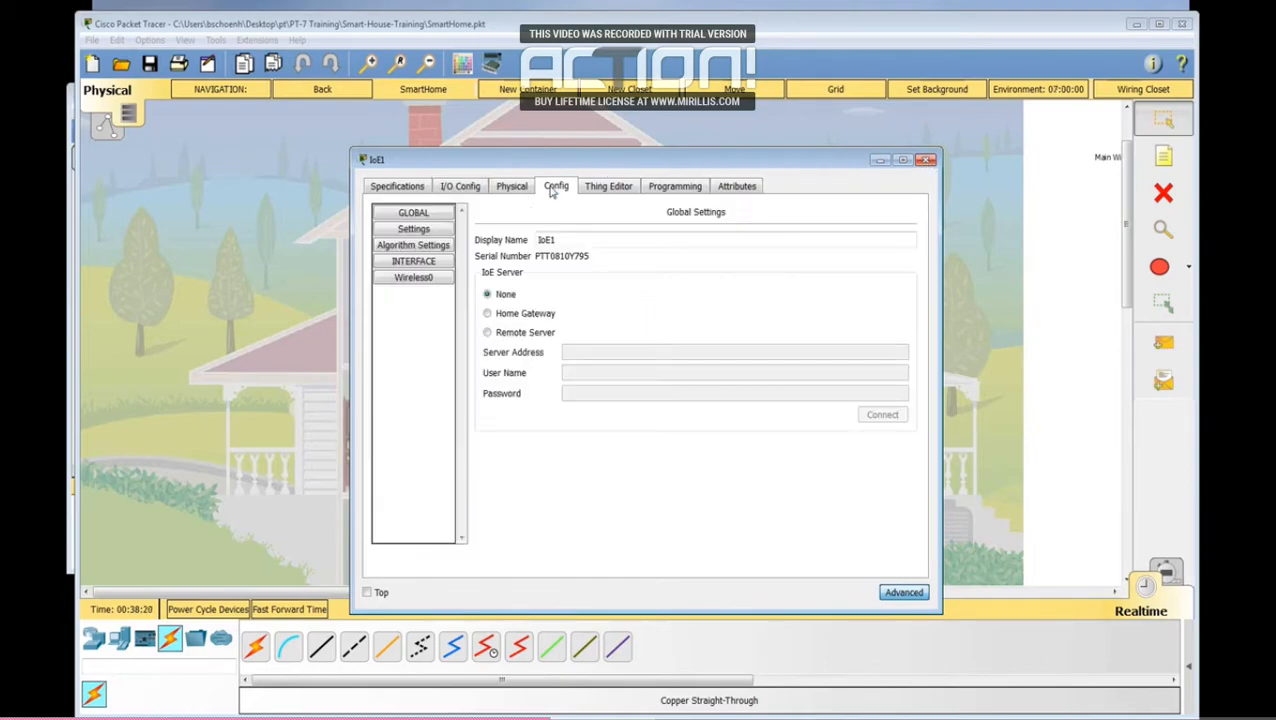
pyautogui.click(410, 280)
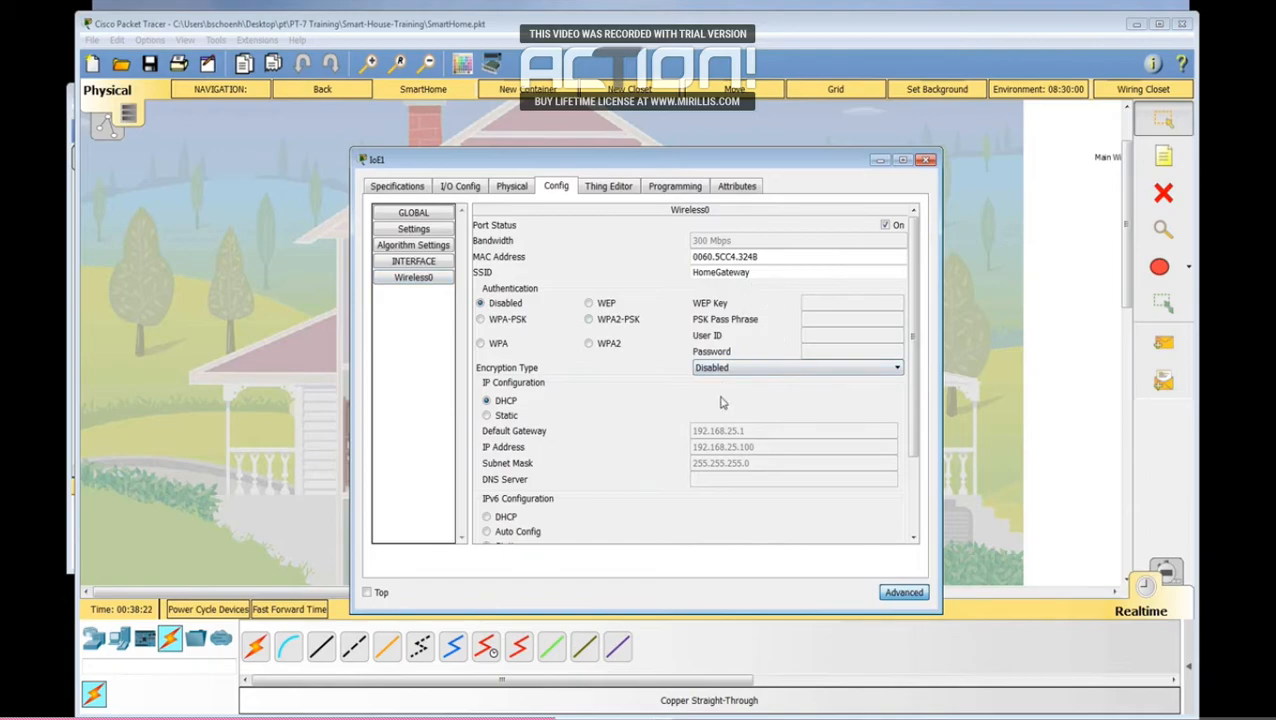
pyautogui.click(927, 160)
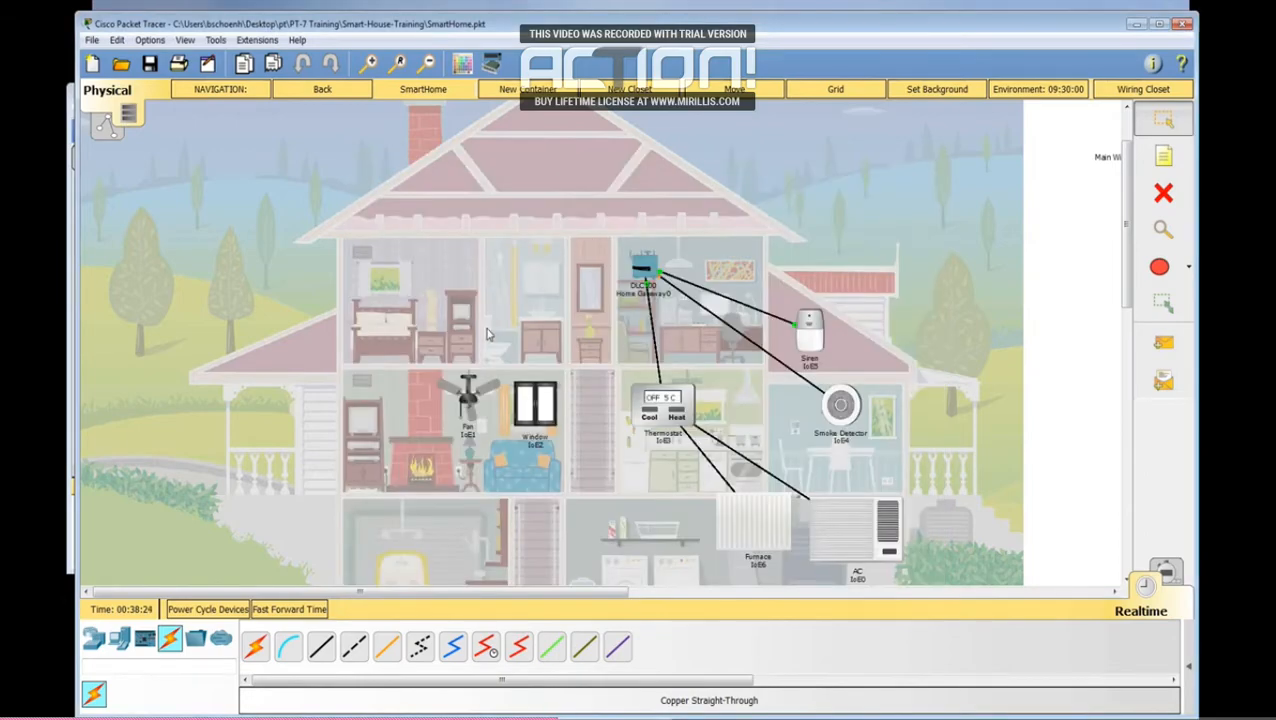
# Step: Switch the living room window to a wireless network adapter in its advanced I/O settings and check its Wireless0 configuration
pyautogui.click(545, 422)
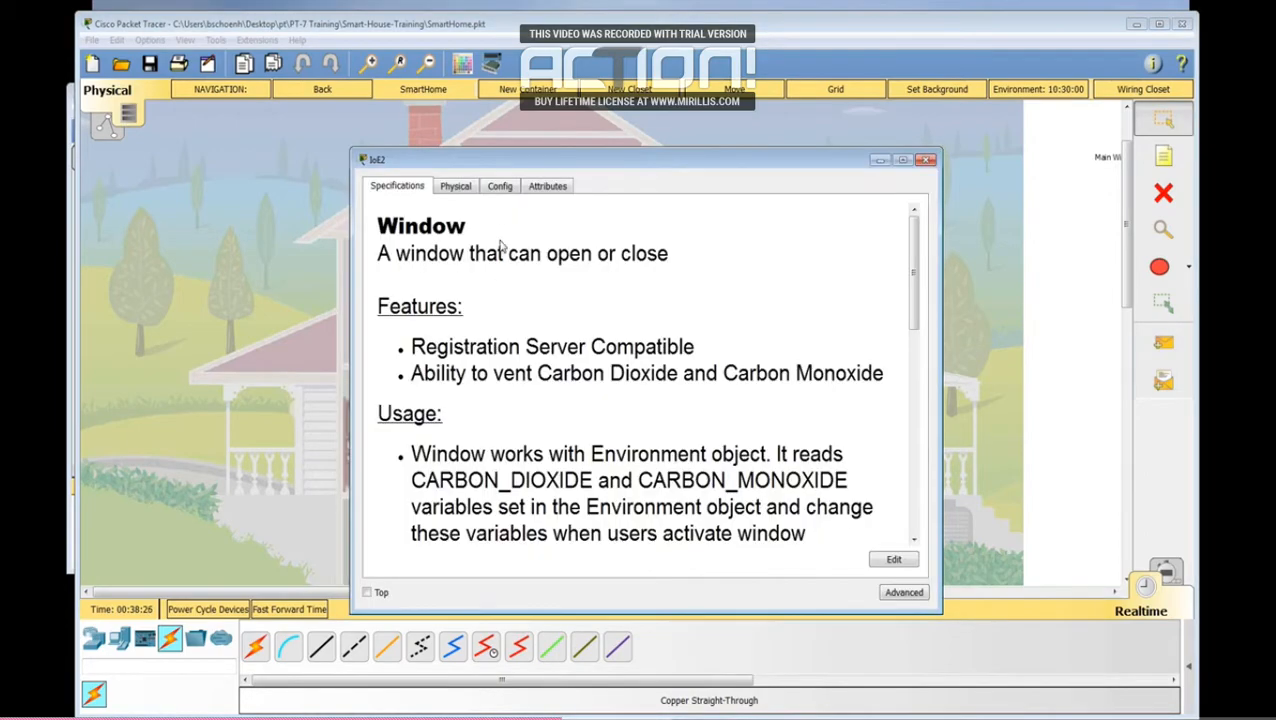
pyautogui.click(904, 592)
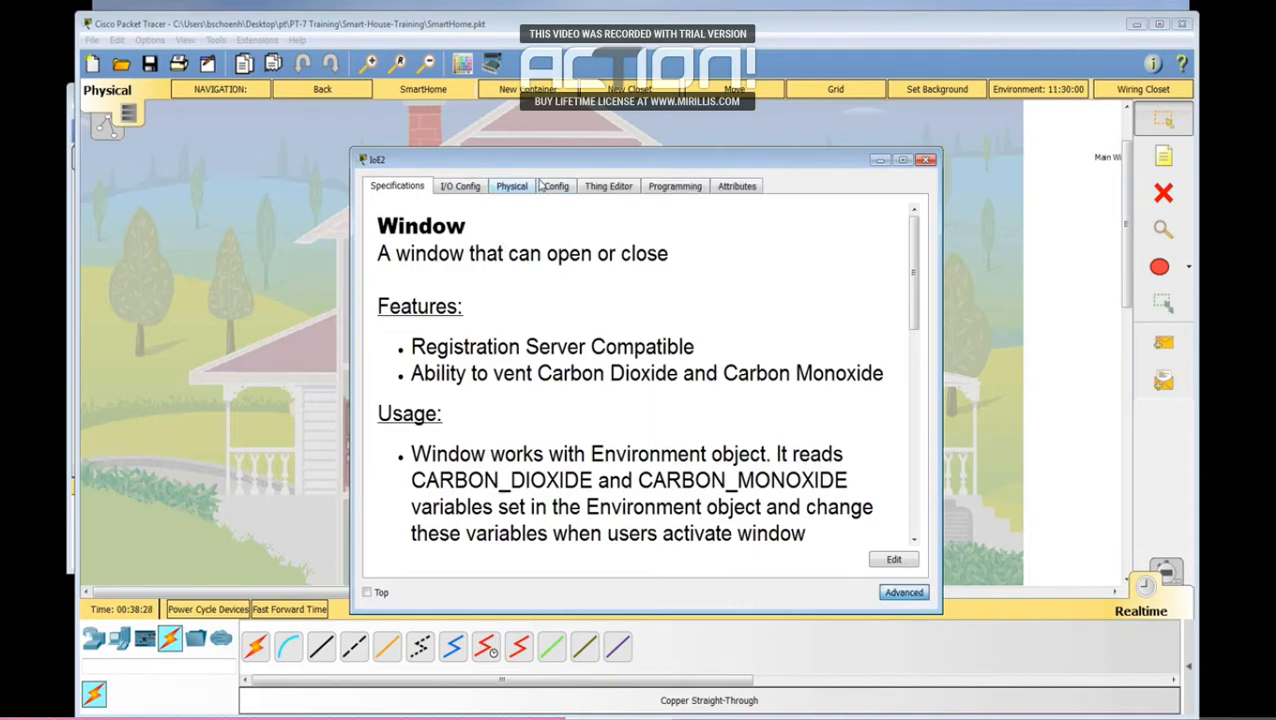
pyautogui.click(460, 186)
pyautogui.click(768, 212)
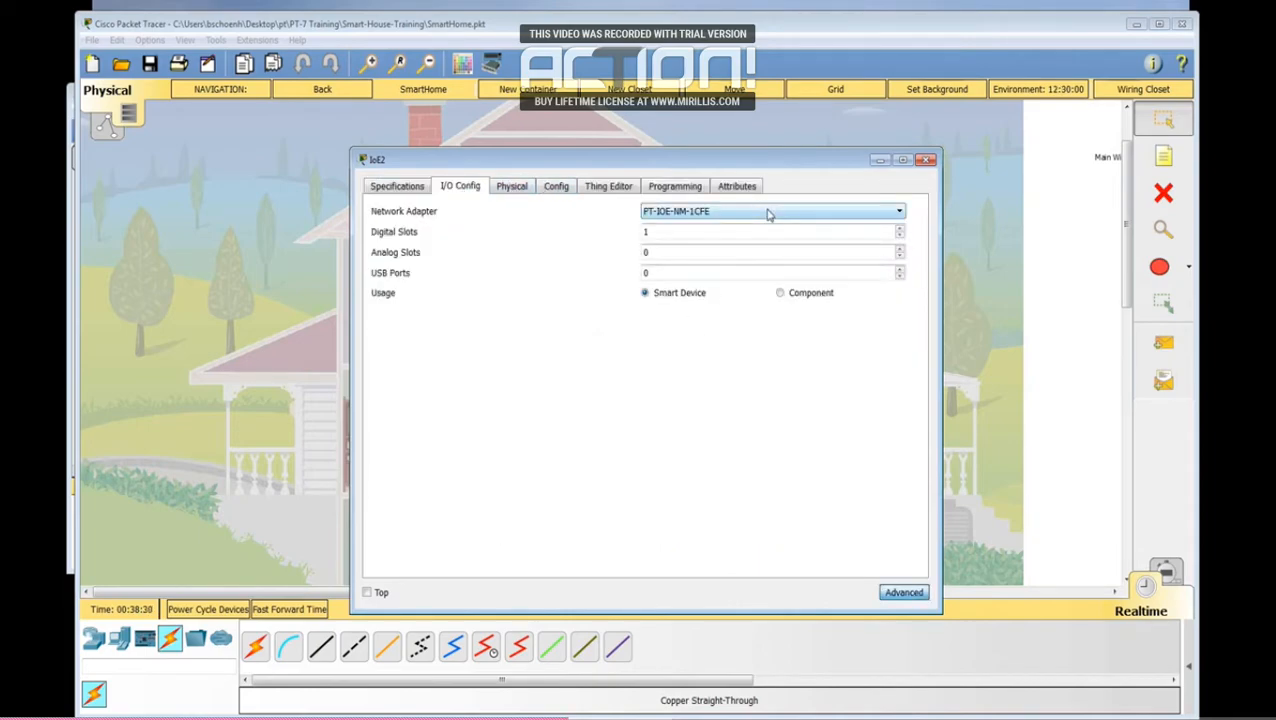
pyautogui.click(745, 272)
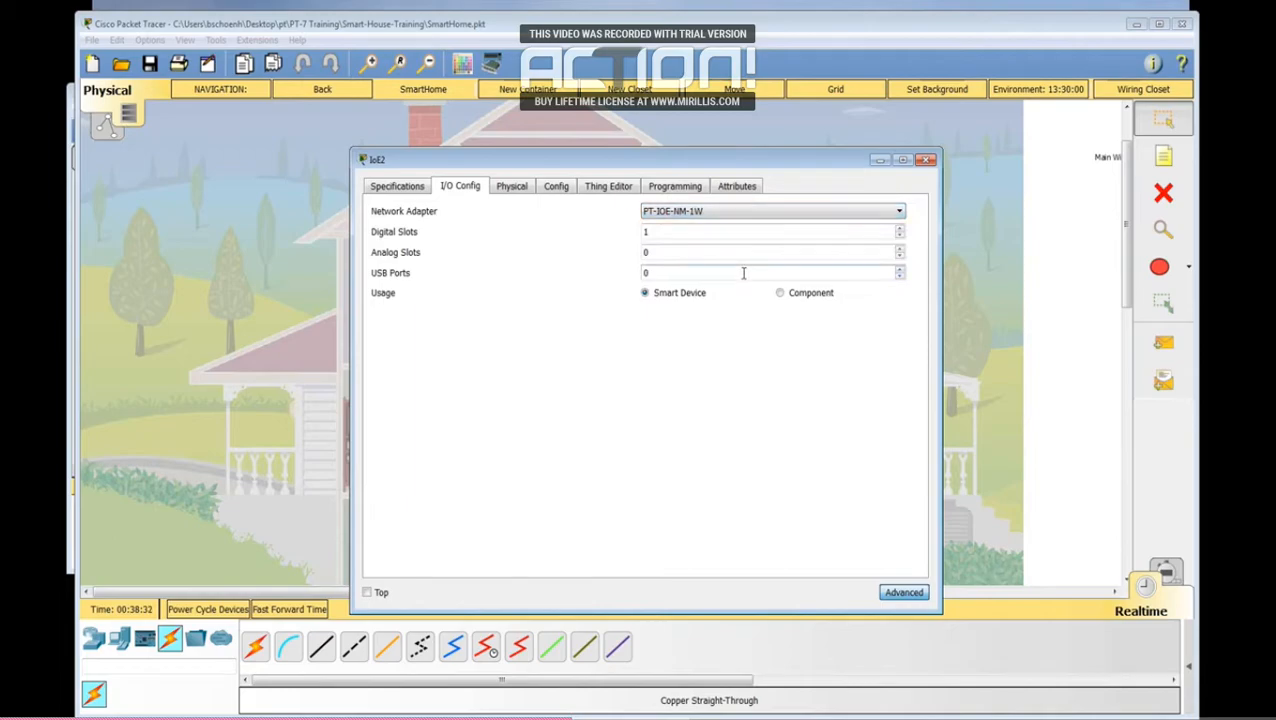
pyautogui.click(555, 188)
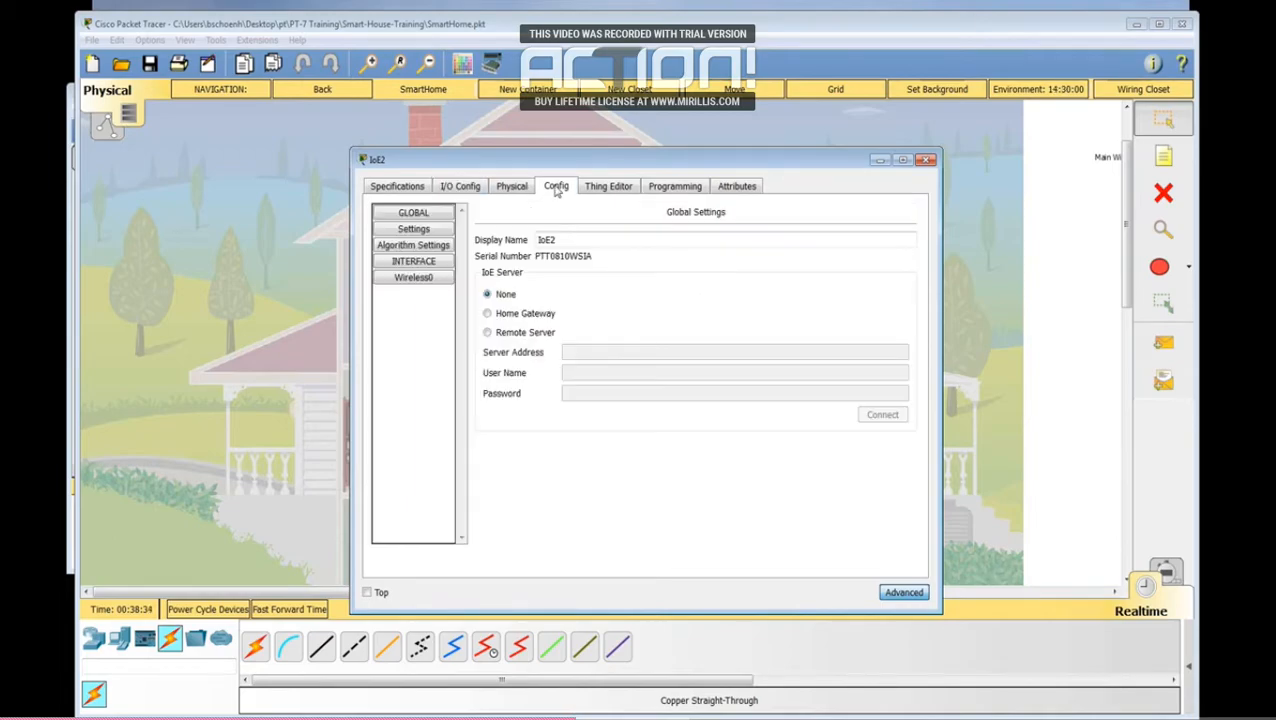
pyautogui.click(413, 278)
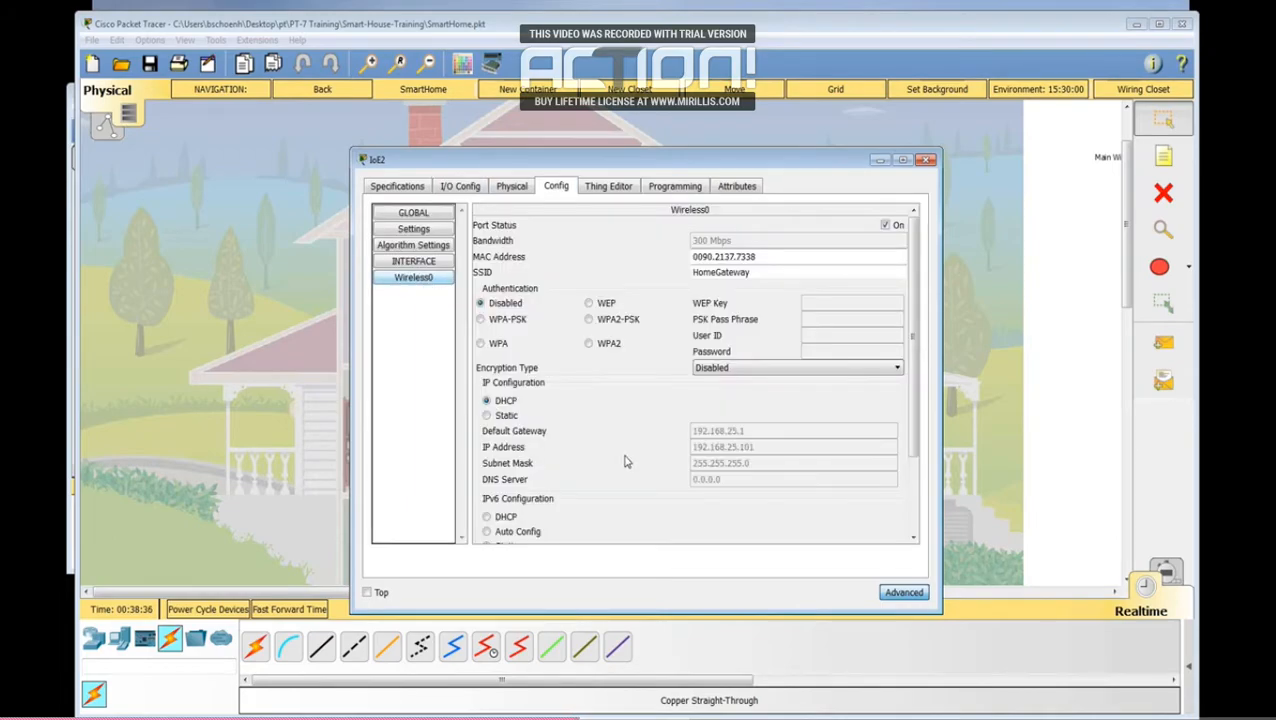
pyautogui.click(926, 160)
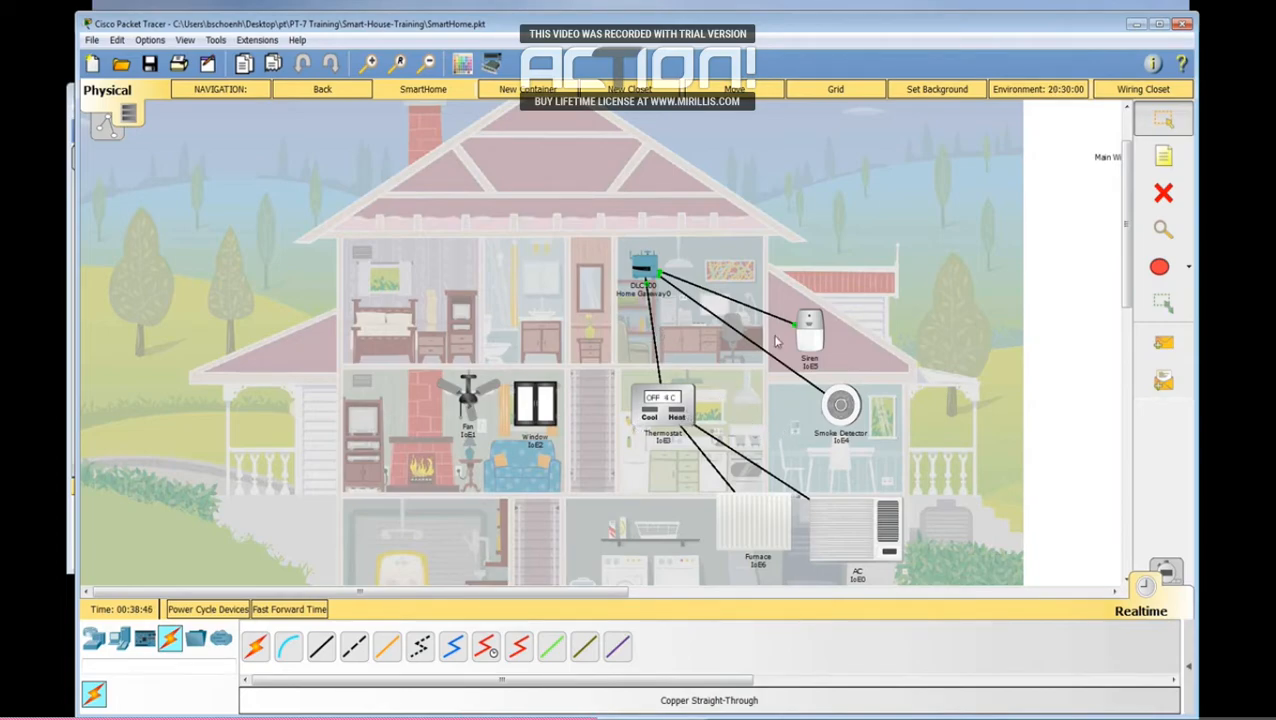
# Step: Set the IP configuration of the siren's FastEthernet0 interface to DHCP
pyautogui.click(812, 333)
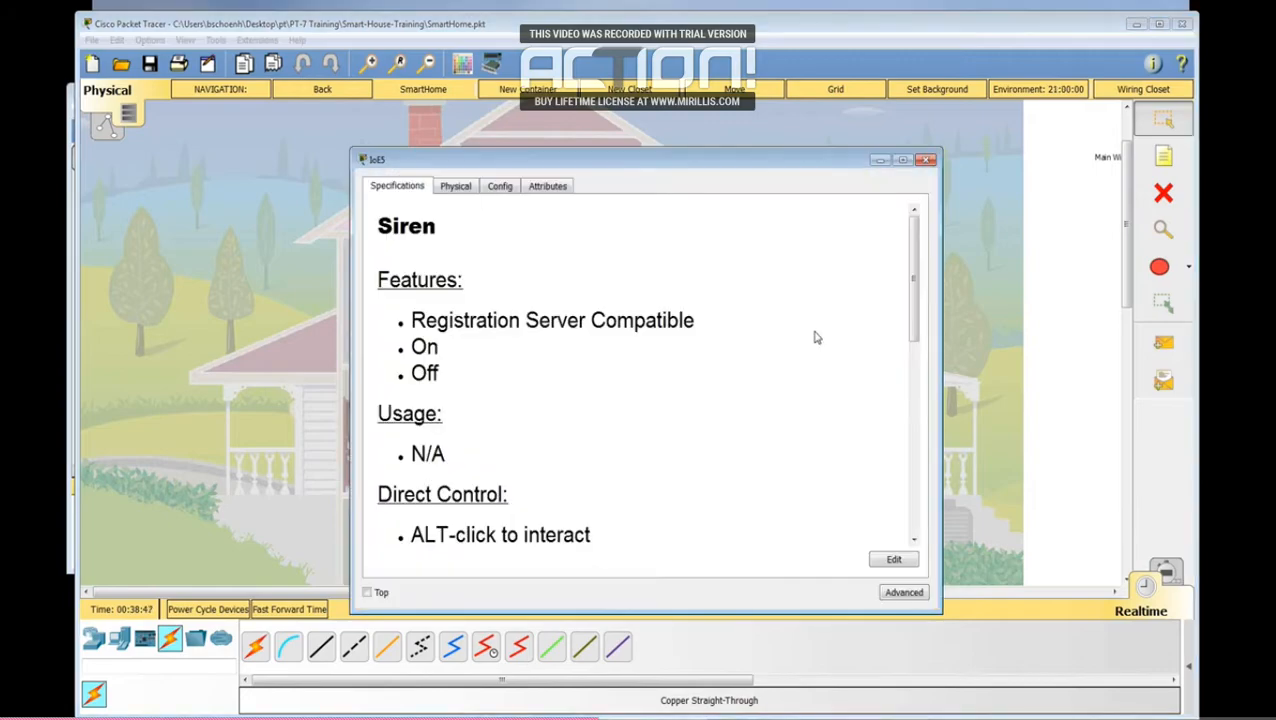
pyautogui.click(501, 190)
pyautogui.click(438, 281)
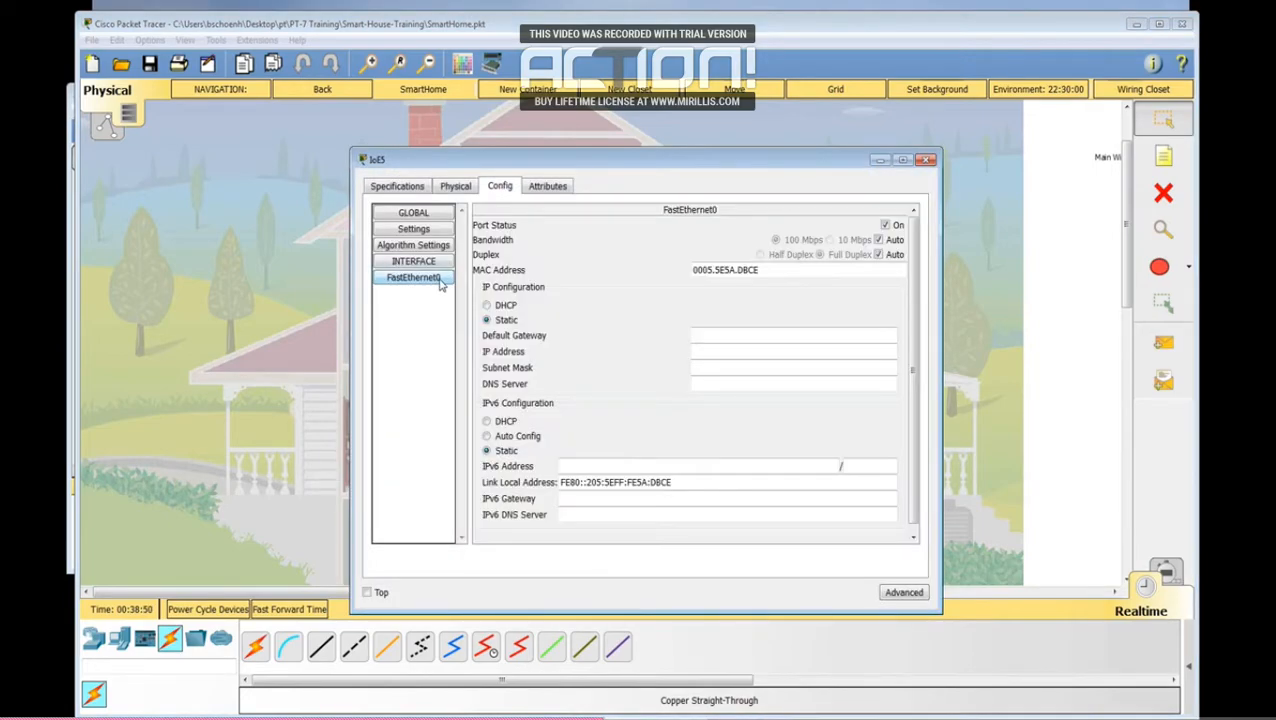
pyautogui.click(486, 306)
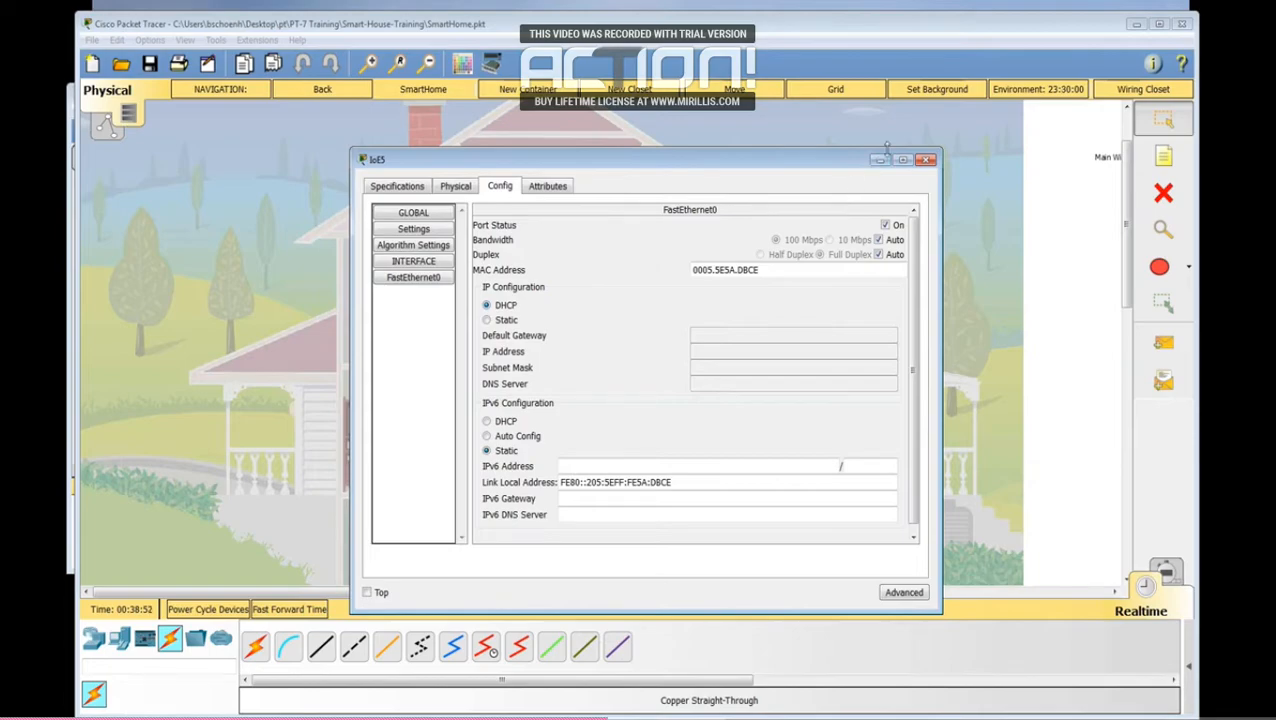
# Step: Set the IP configuration of the smoke detector's FastEthernet0 interface to DHCP
pyautogui.click(926, 161)
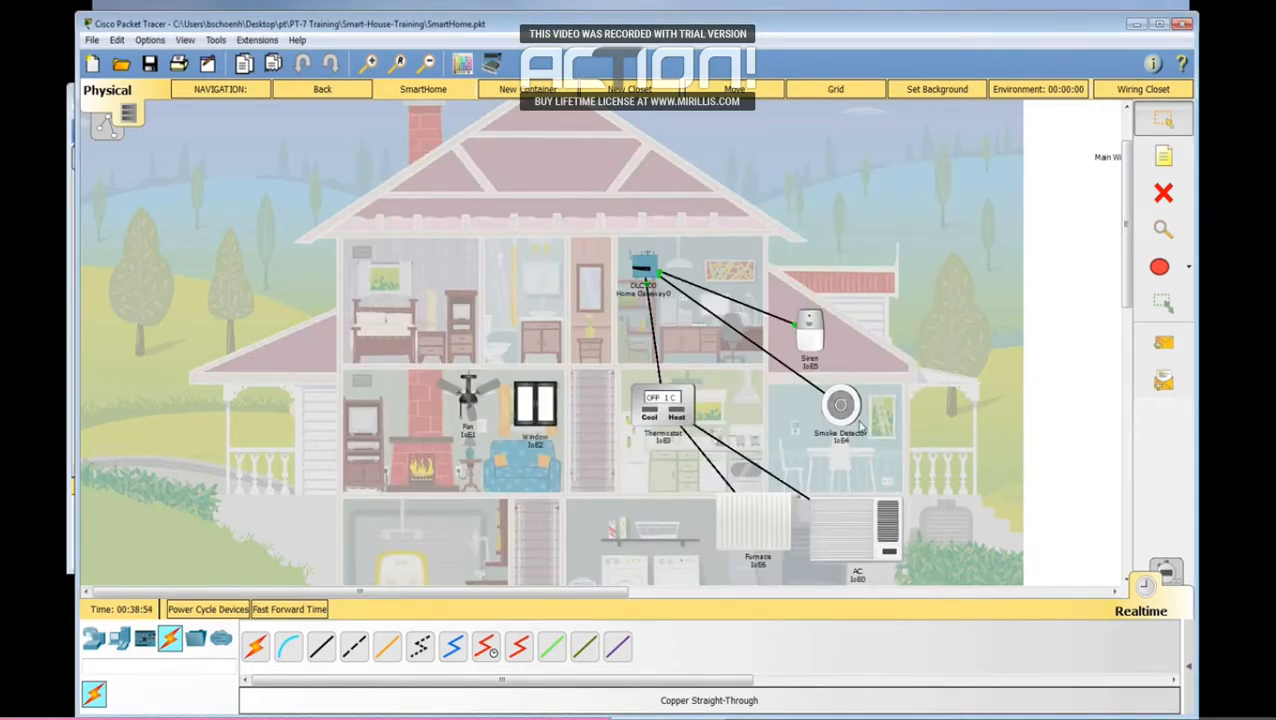
pyautogui.click(851, 420)
pyautogui.click(507, 187)
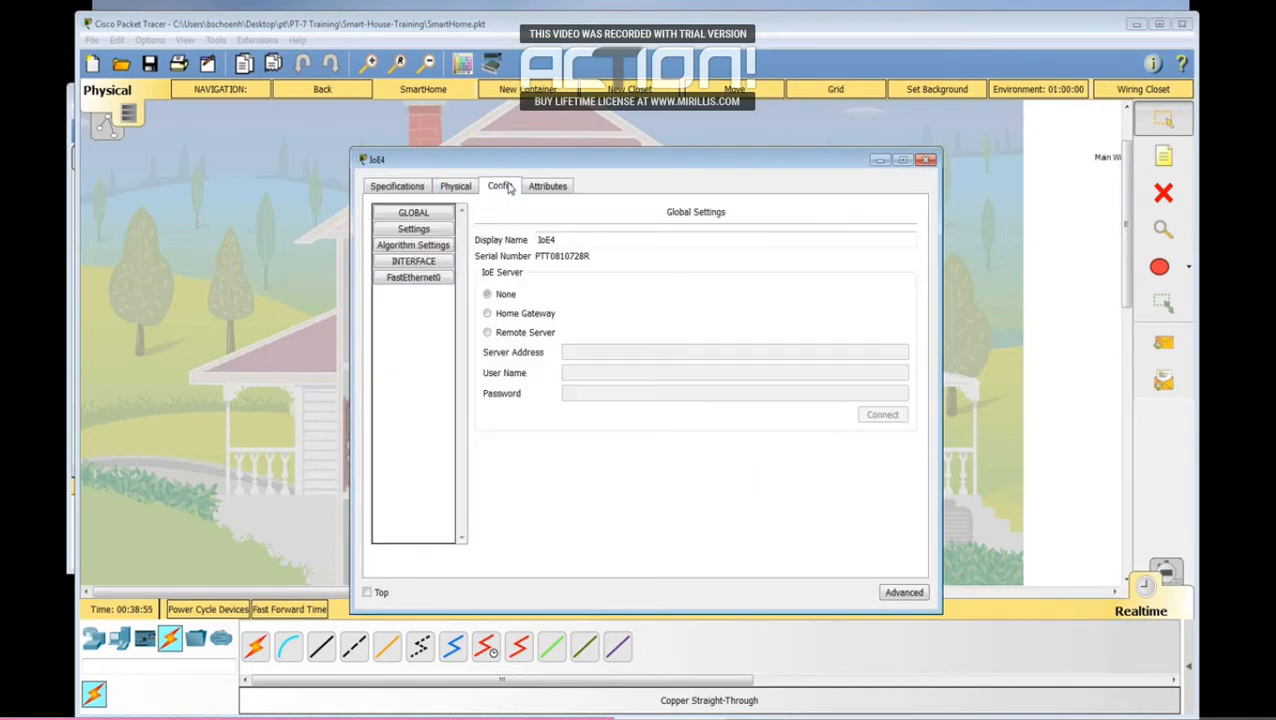
pyautogui.click(434, 278)
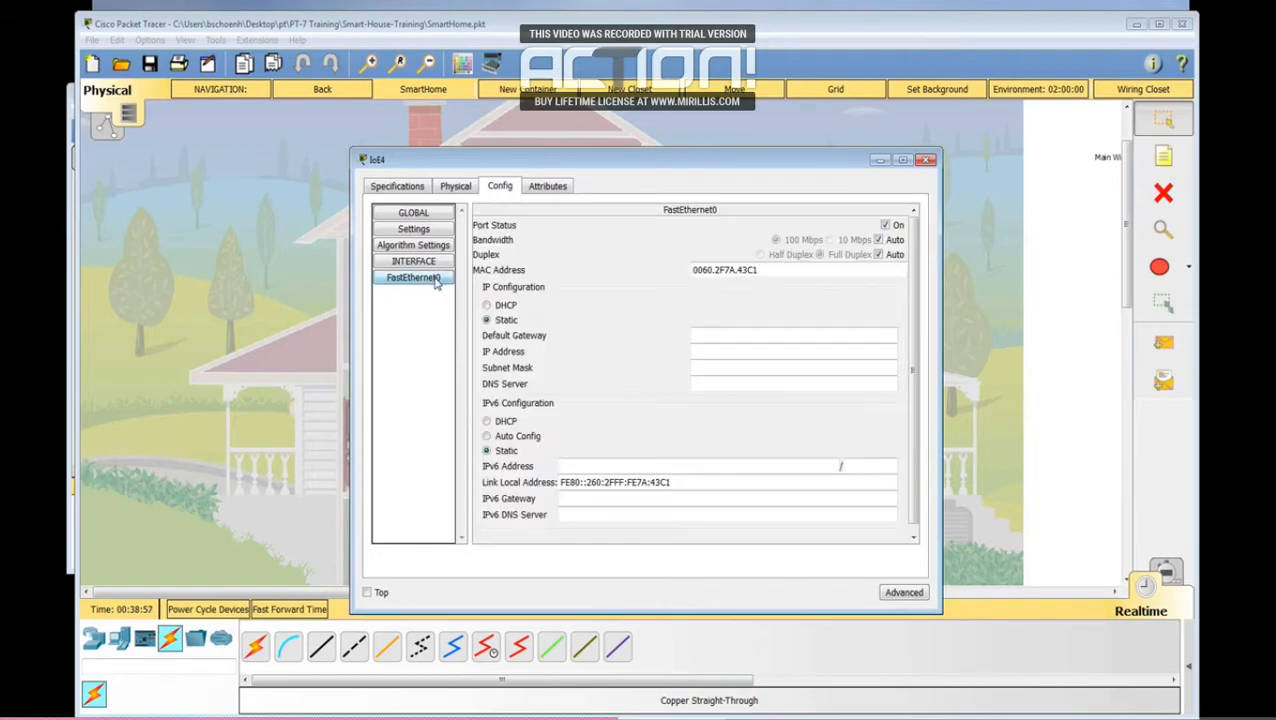
pyautogui.click(496, 307)
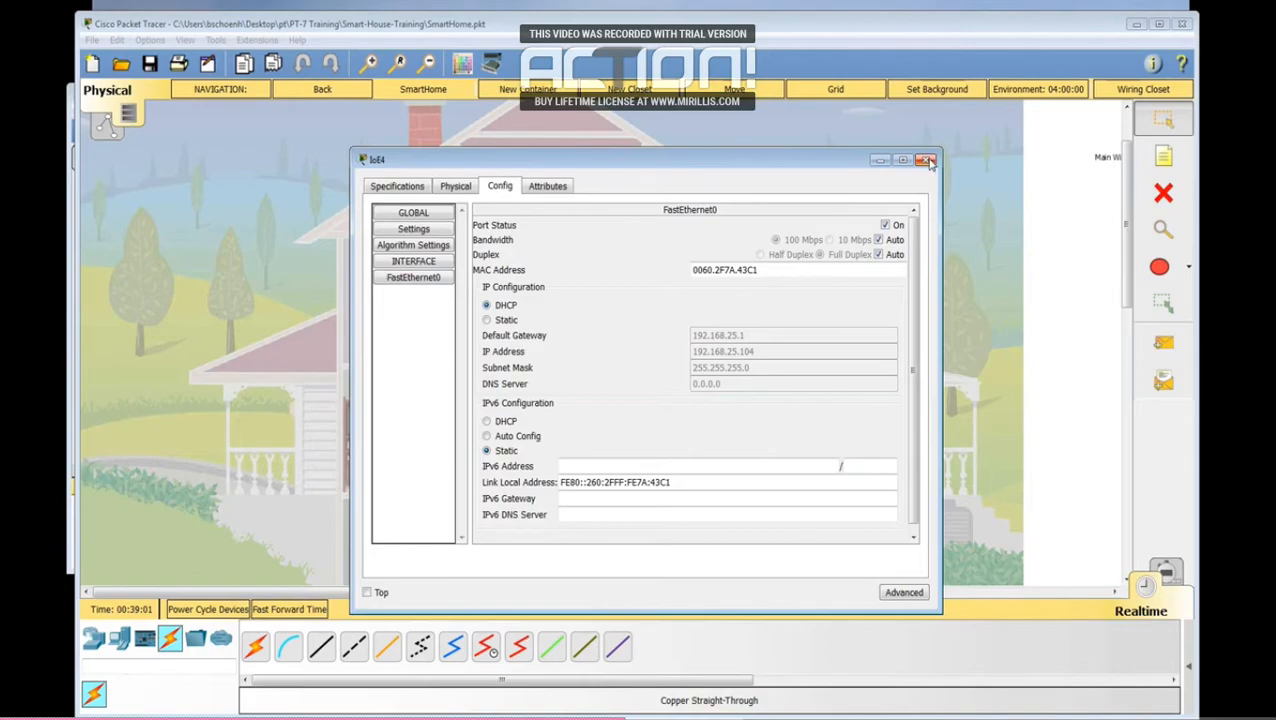
pyautogui.click(927, 160)
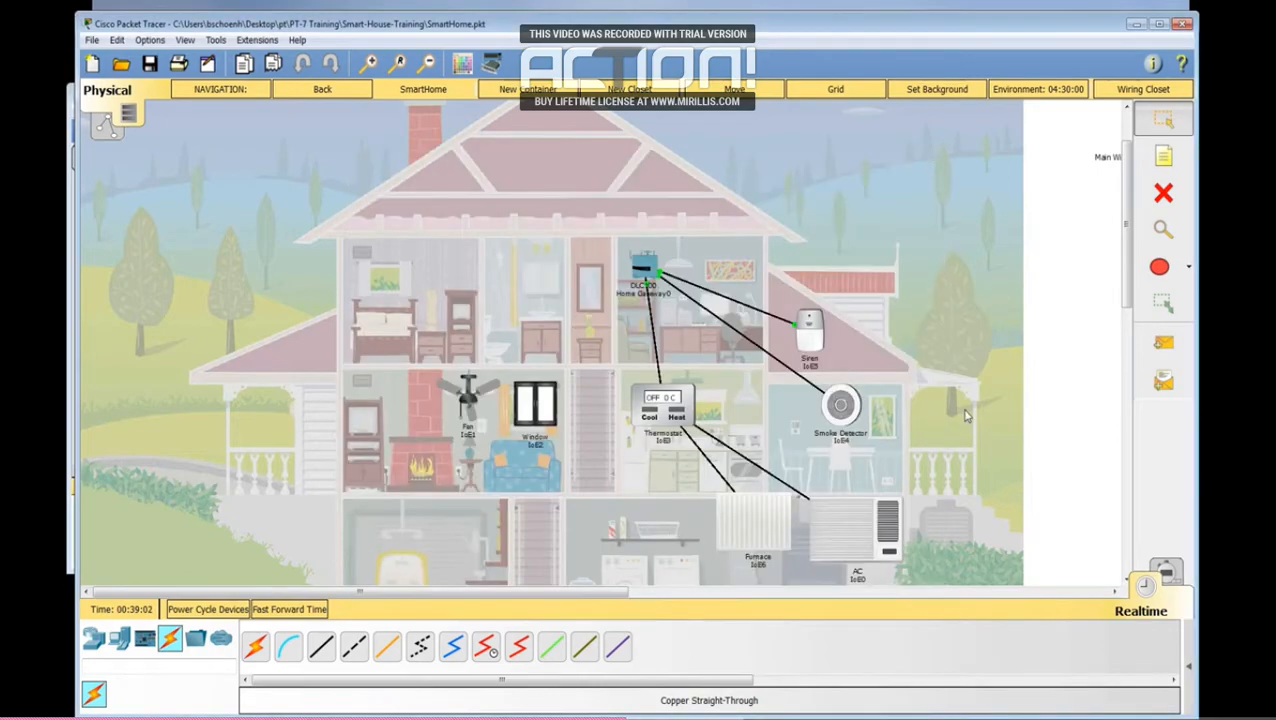
# Step: Set the IP configuration of the thermostat's FastEthernet0 interface to DHCP
pyautogui.click(688, 420)
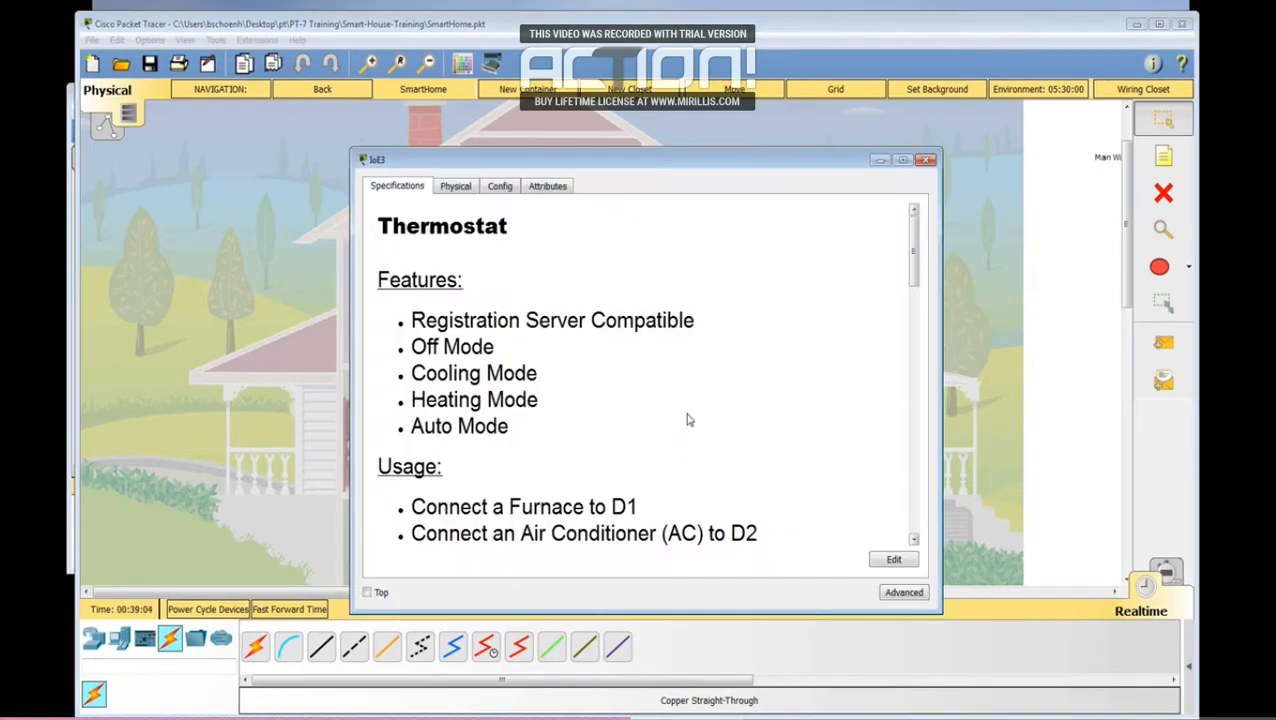
pyautogui.click(501, 190)
pyautogui.click(441, 279)
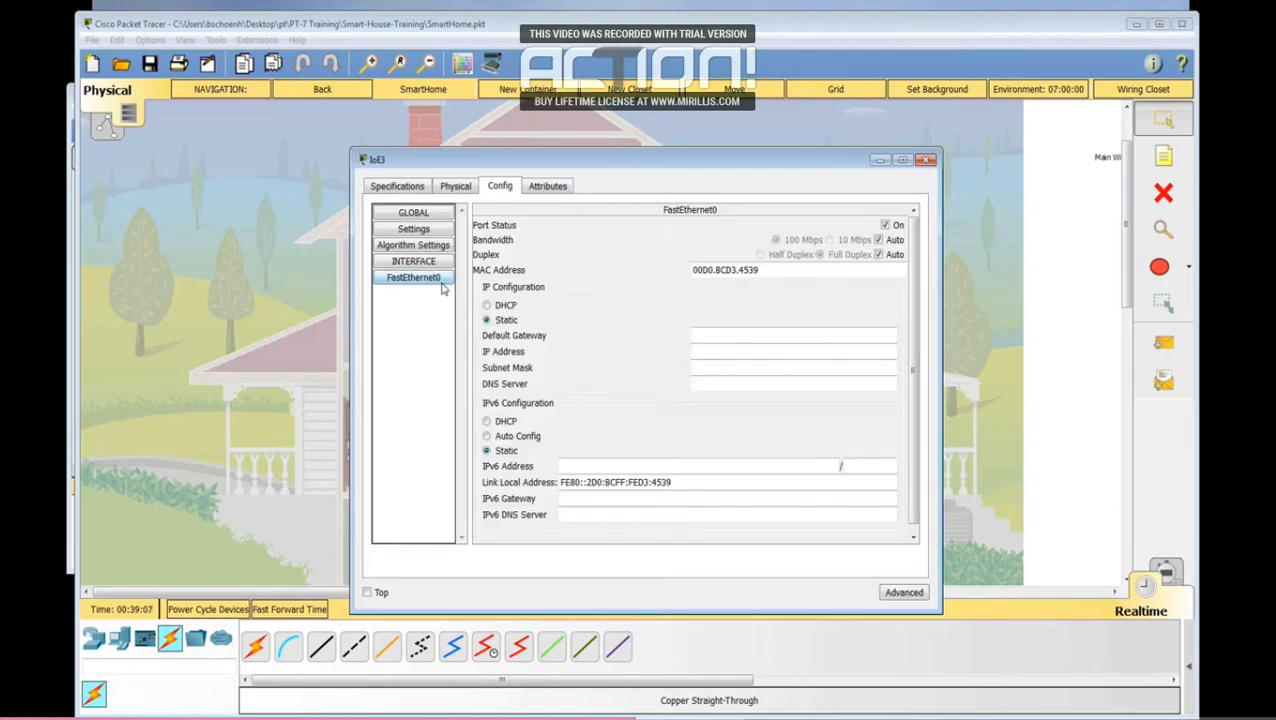
pyautogui.click(504, 306)
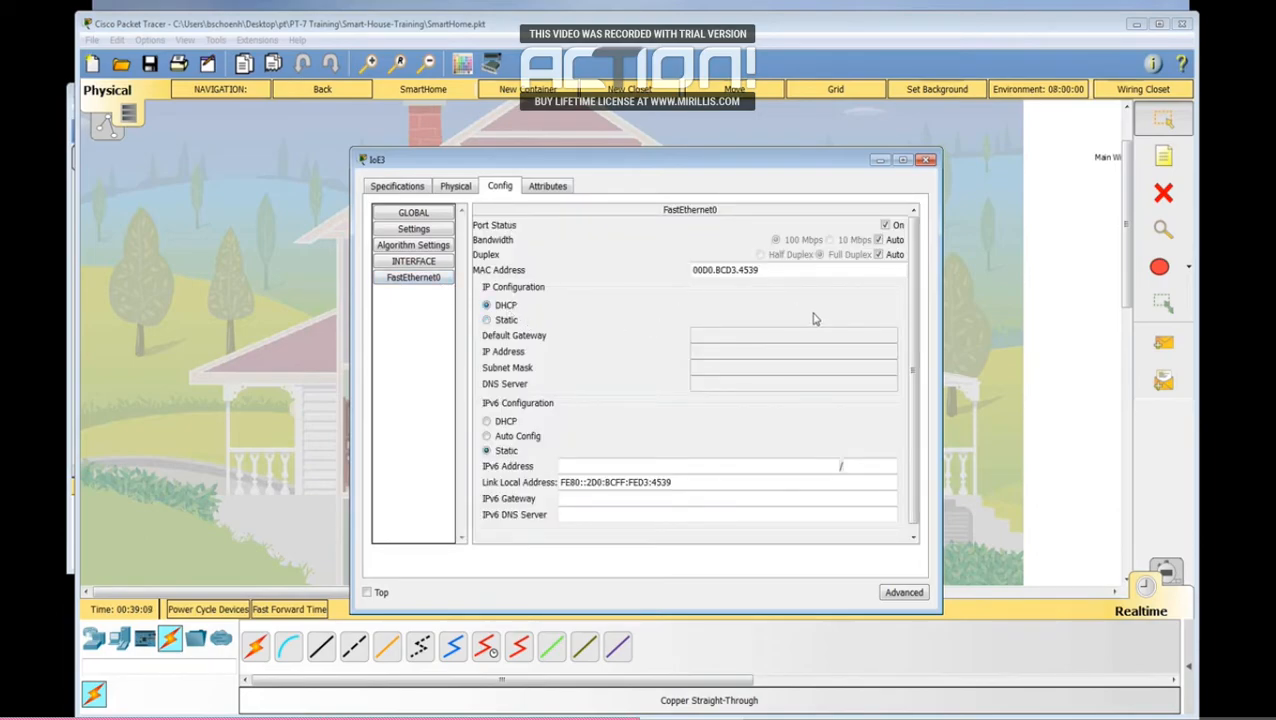
pyautogui.click(926, 160)
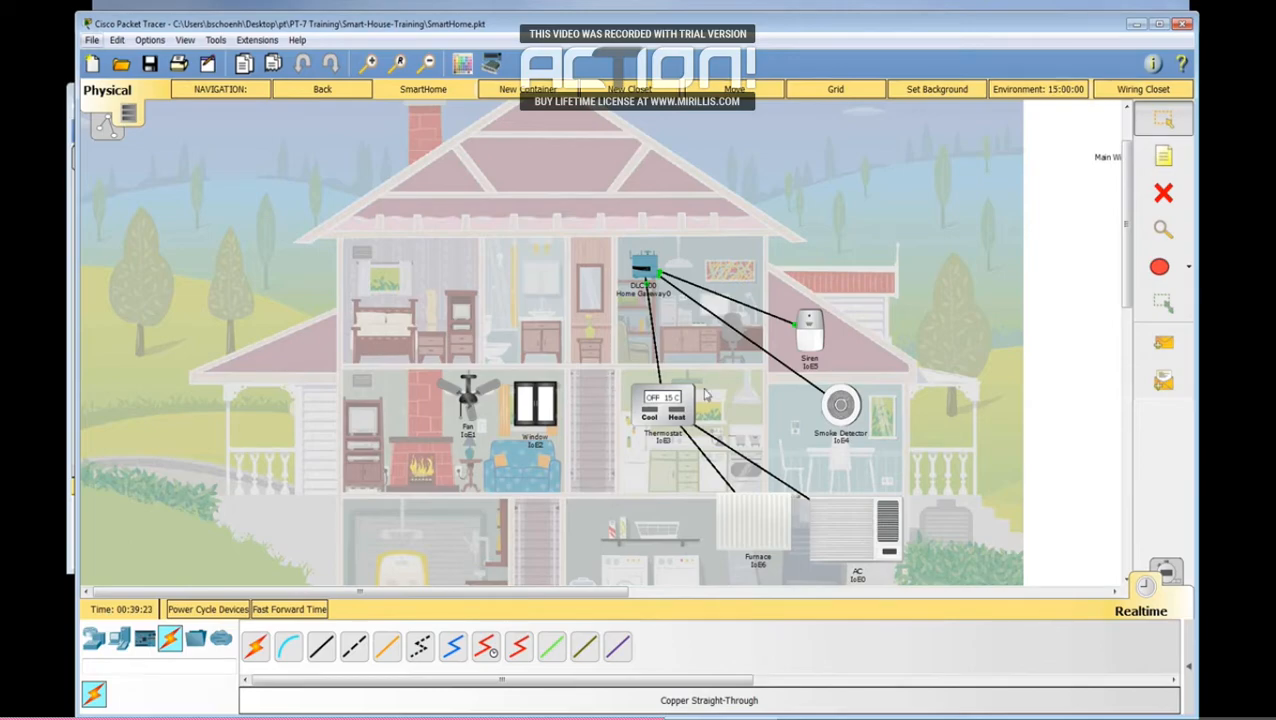
# Step: Register the living room fan with the Home Gateway as its IoE server, name it Fan, and check its Wireless0 settings
pyautogui.click(466, 403)
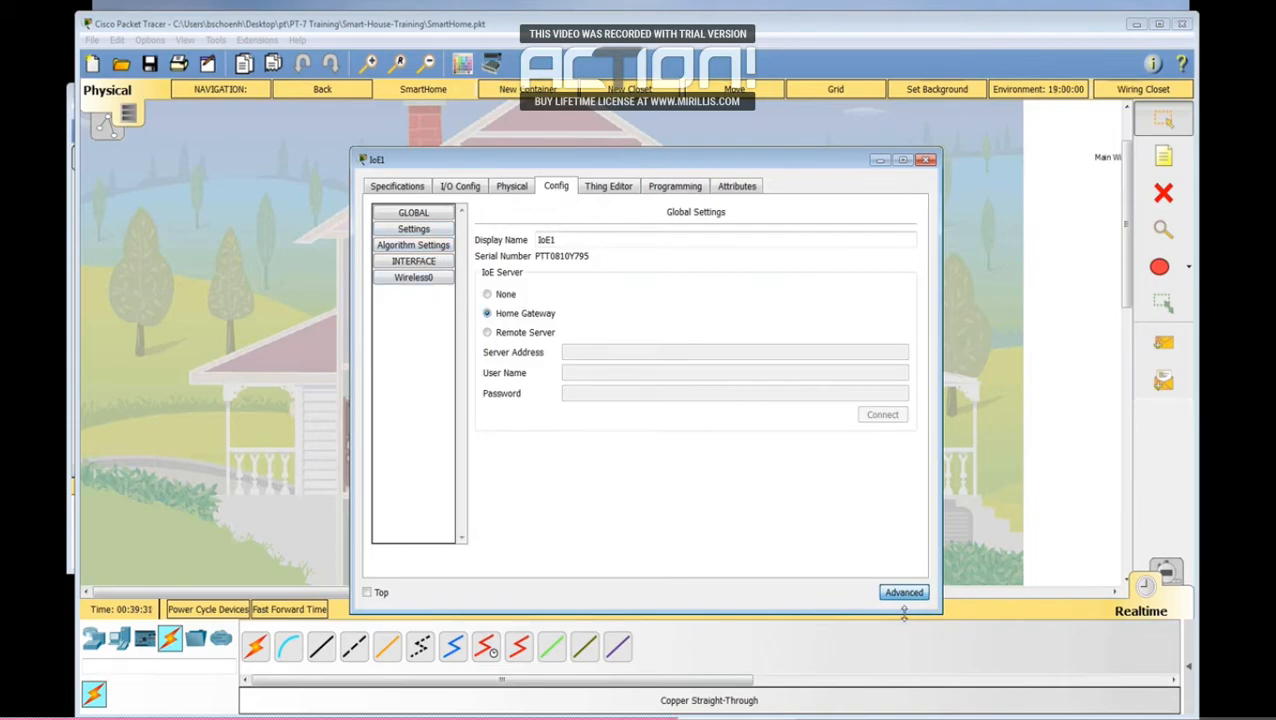
pyautogui.click(928, 160)
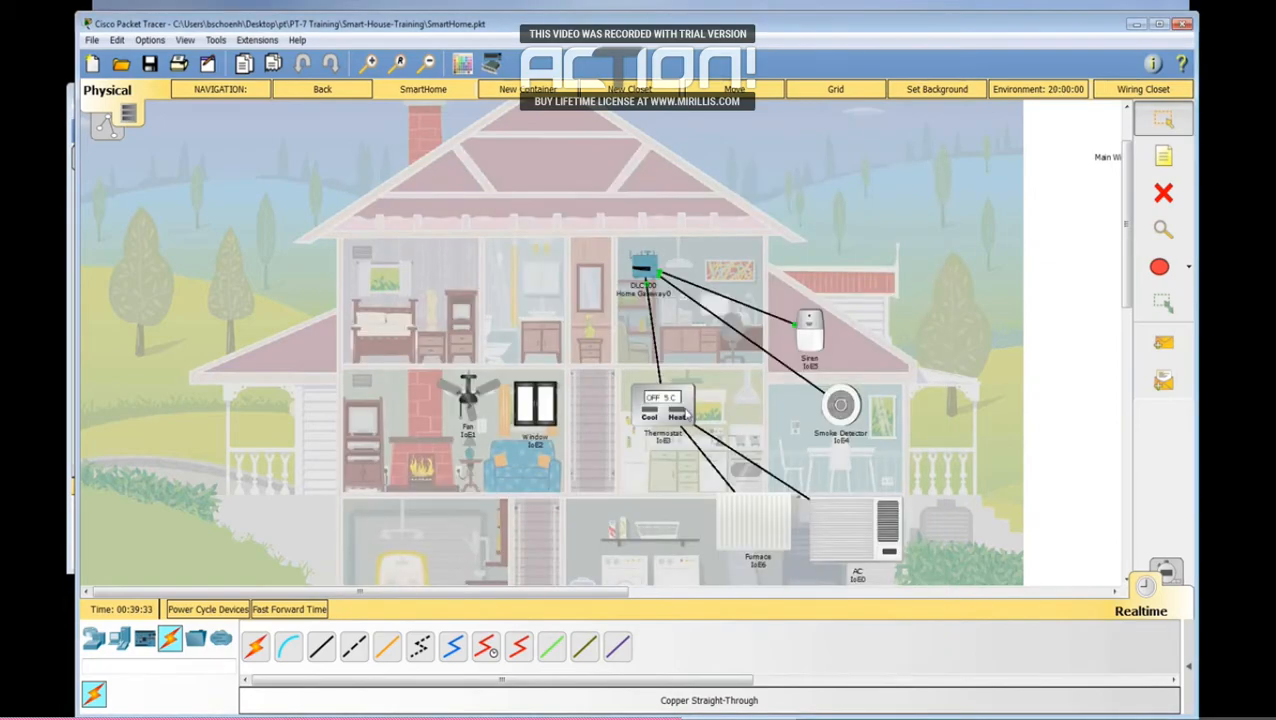
pyautogui.click(470, 410)
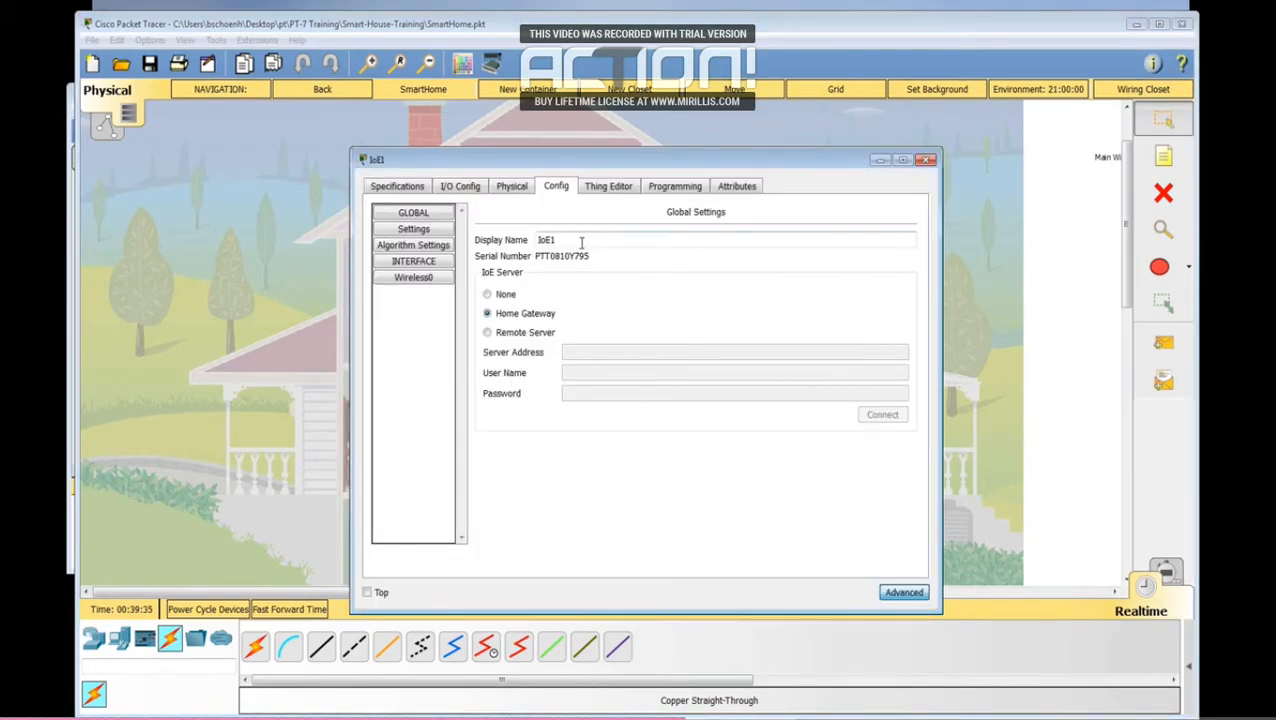
pyautogui.moveTo(580, 241); pyautogui.dragTo(452, 238)
pyautogui.write('Fan')
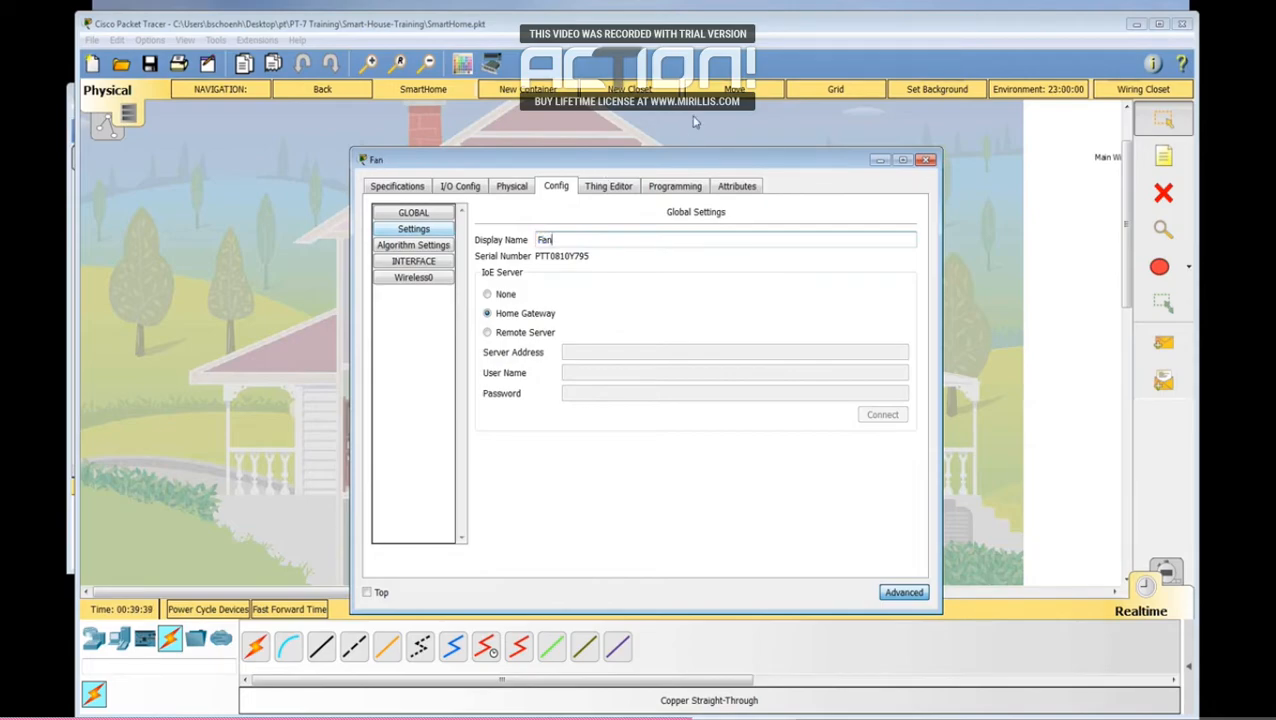
pyautogui.click(412, 280)
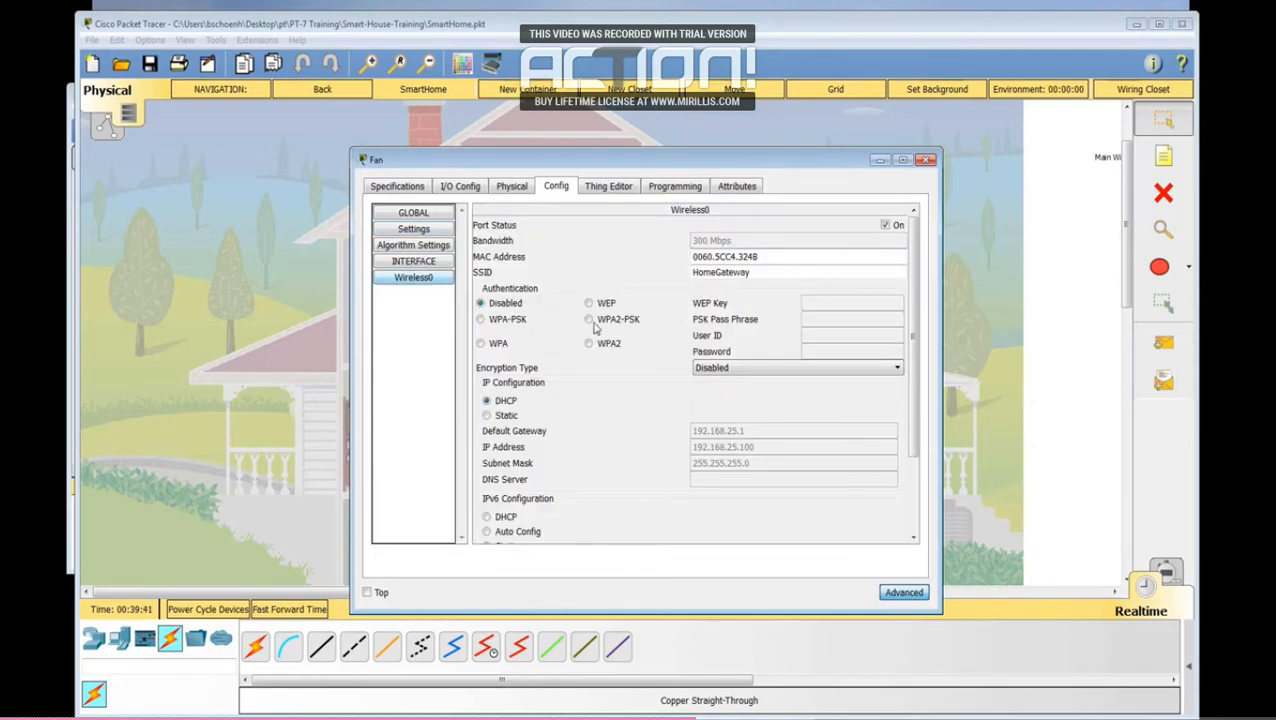
pyautogui.click(926, 160)
# Step: Set the living room window's IoE server to Home Gateway and change its display name to Window
pyautogui.click(537, 401)
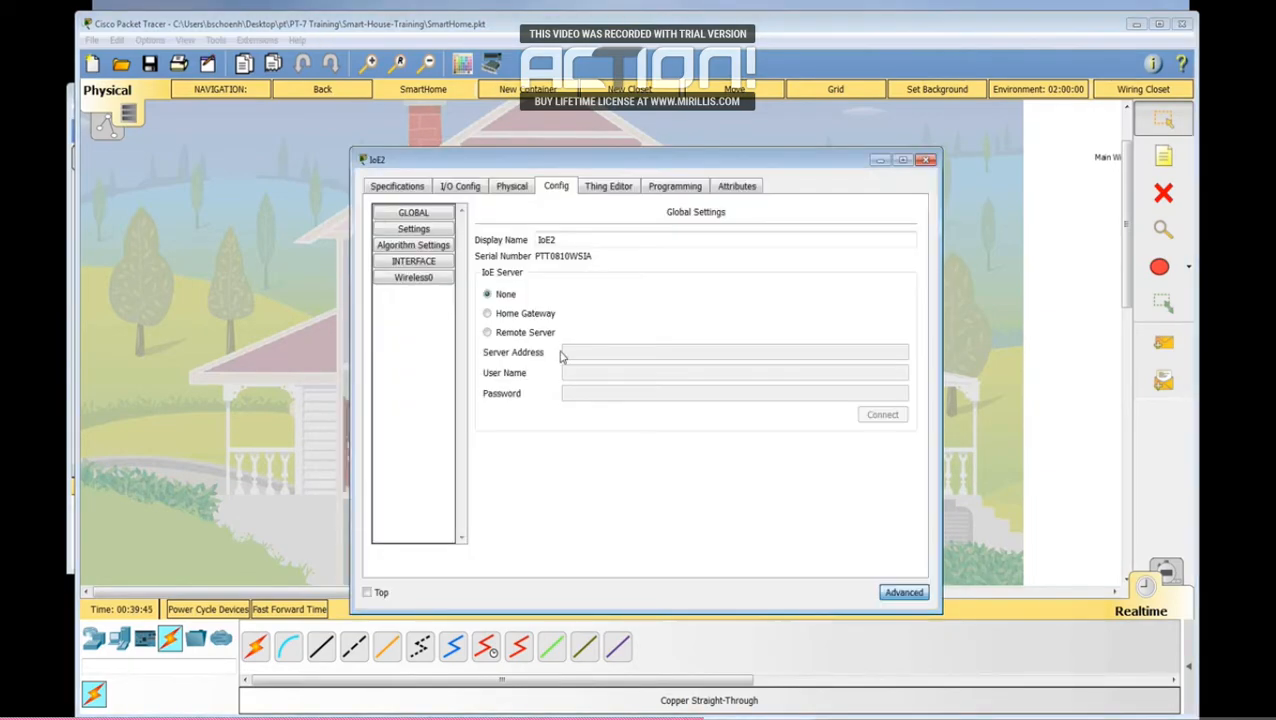
pyautogui.moveTo(560, 240); pyautogui.dragTo(465, 232)
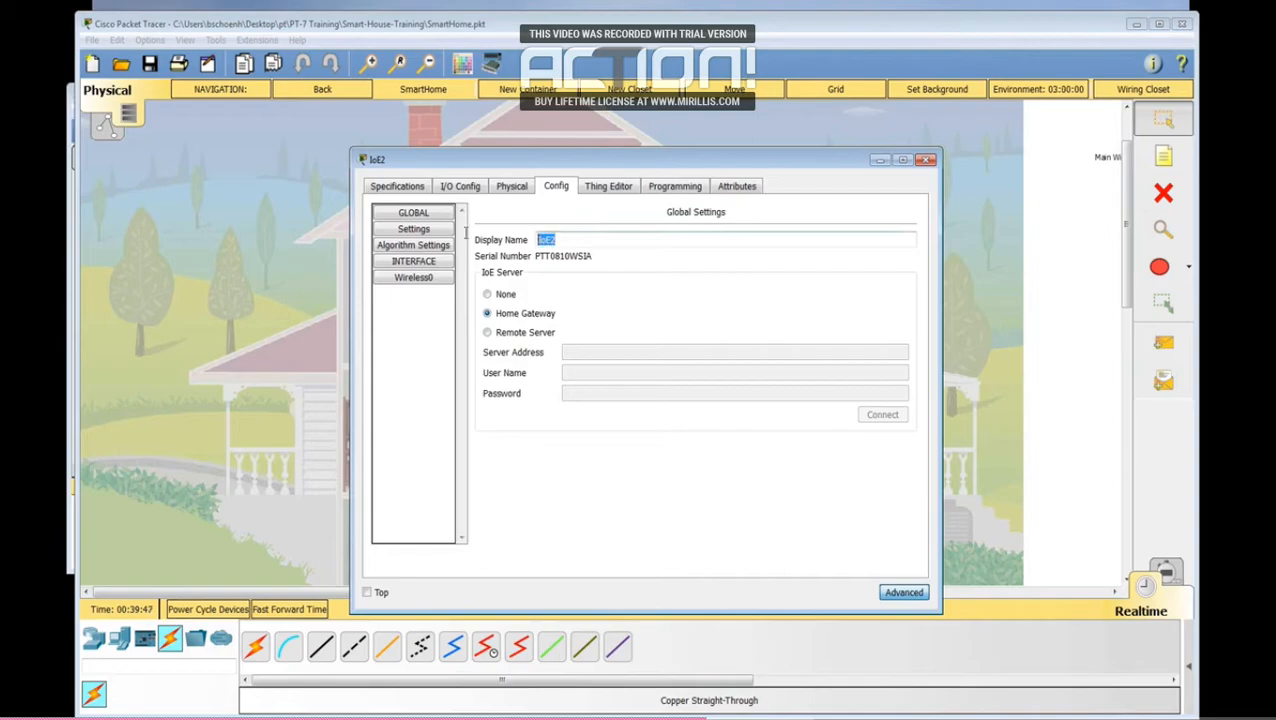
pyautogui.write('Window')
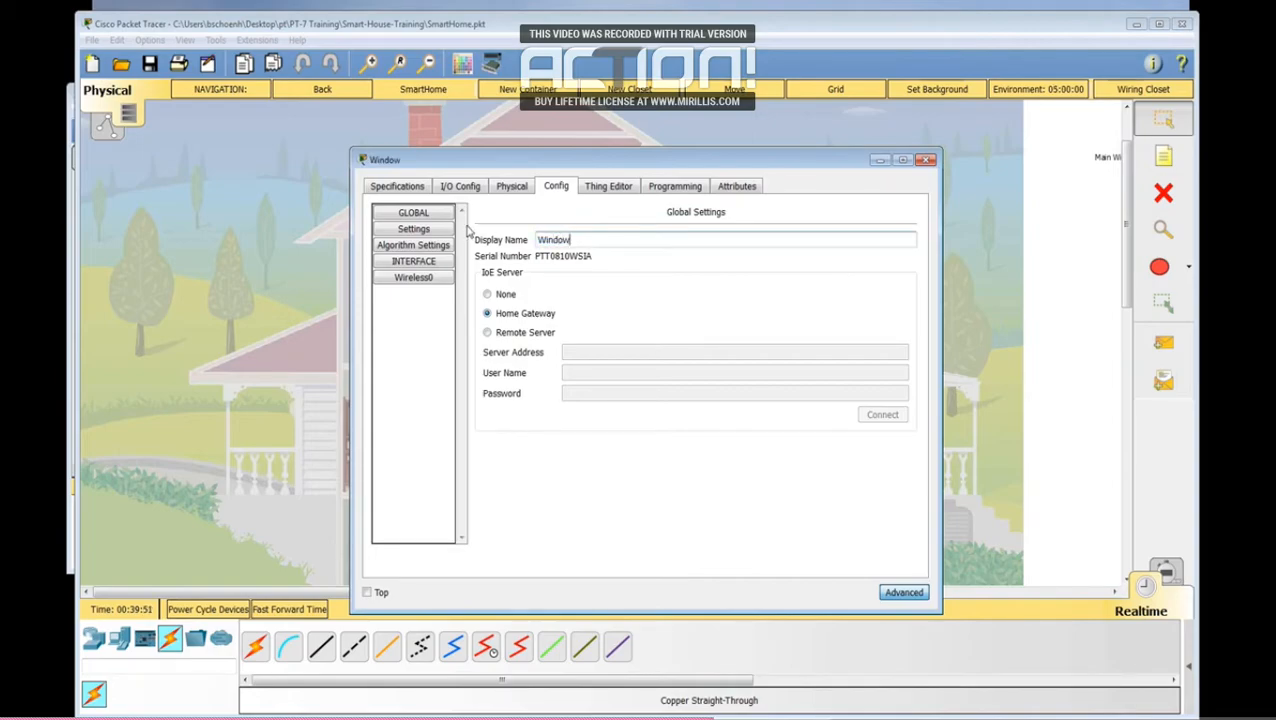
pyautogui.click(926, 161)
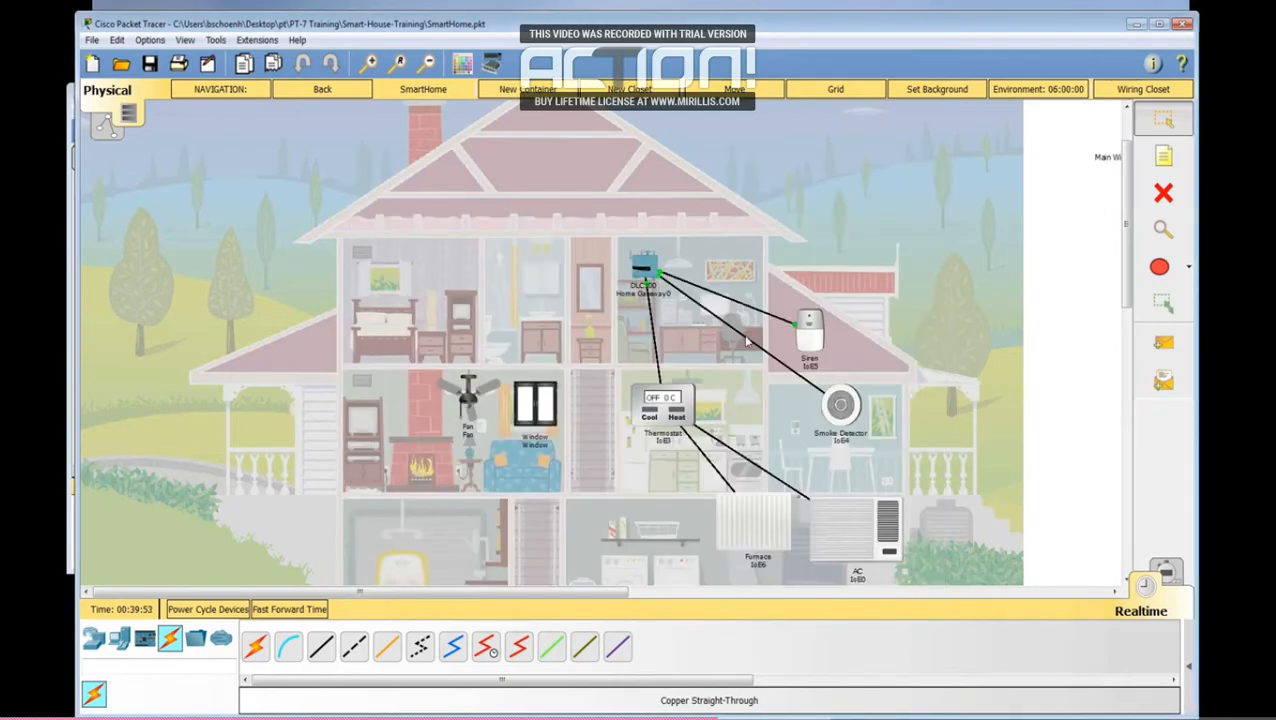
# Step: Set the thermostat's IoE server to Home Gateway, name it Thermostat, and check its FastEthernet0 addressing
pyautogui.click(671, 424)
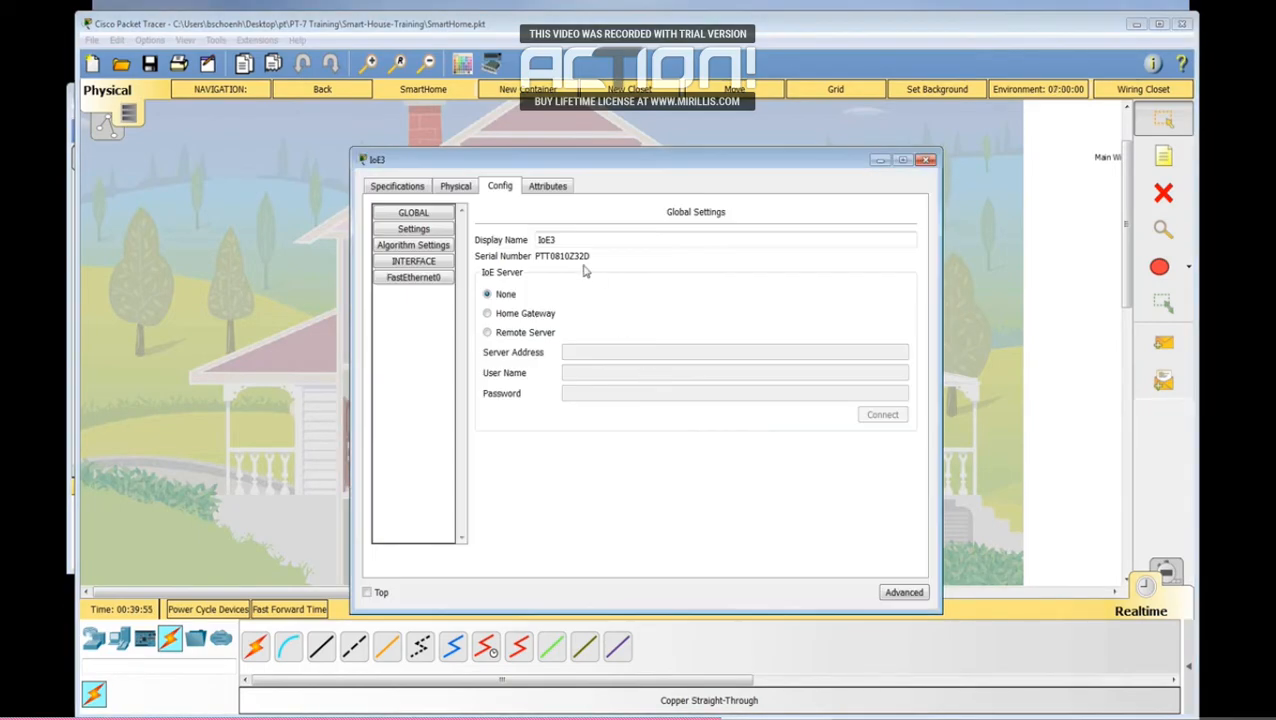
pyautogui.click(484, 312)
pyautogui.moveTo(565, 240); pyautogui.dragTo(505, 240)
pyautogui.write('Thermostat')
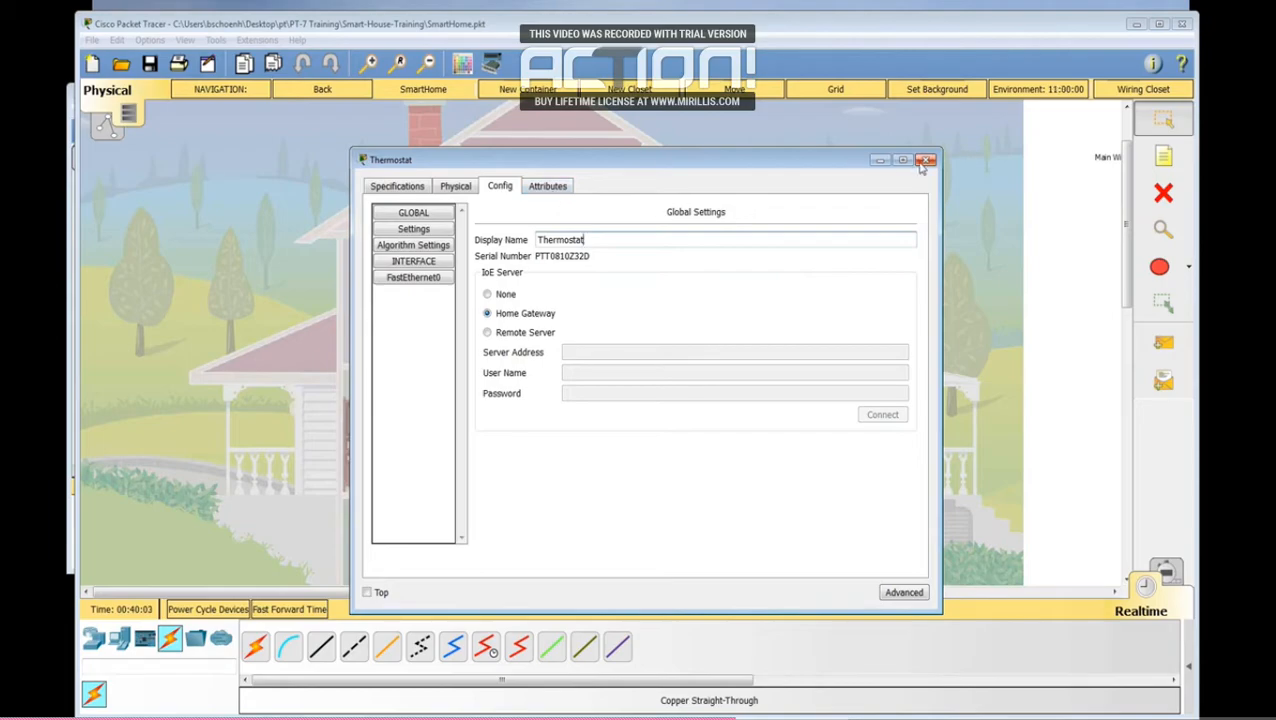
pyautogui.click(402, 277)
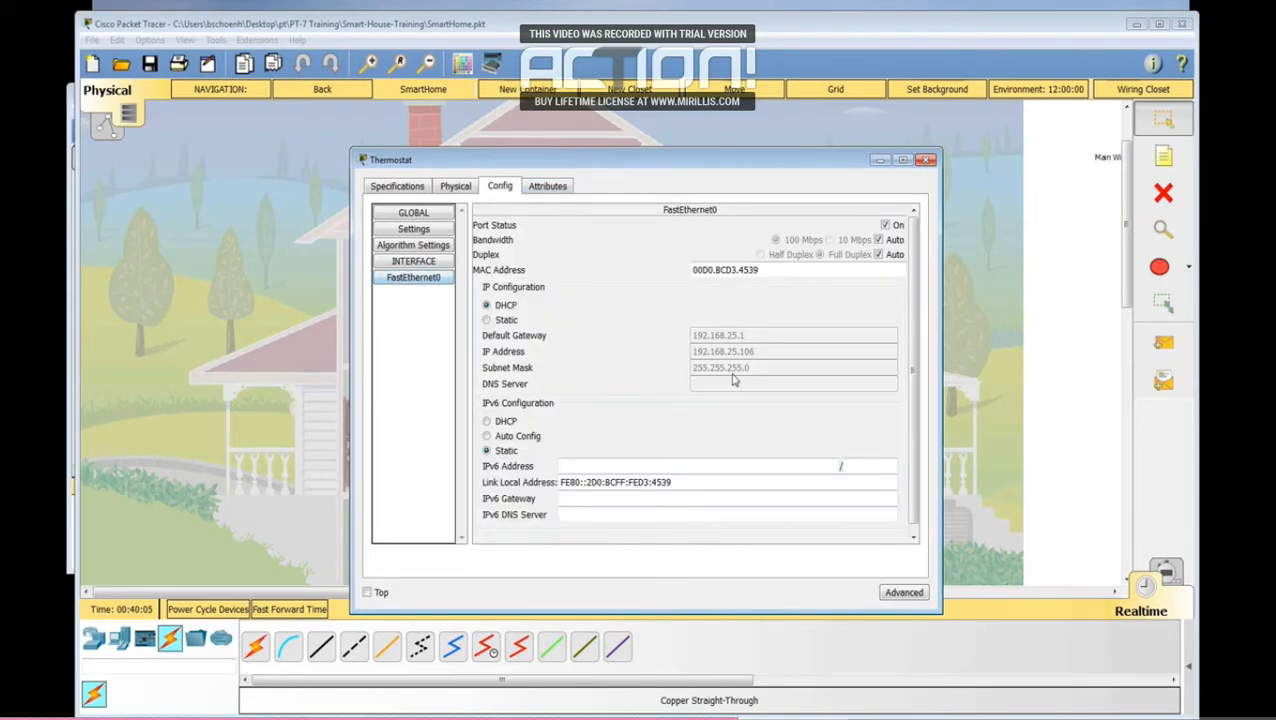
pyautogui.click(926, 160)
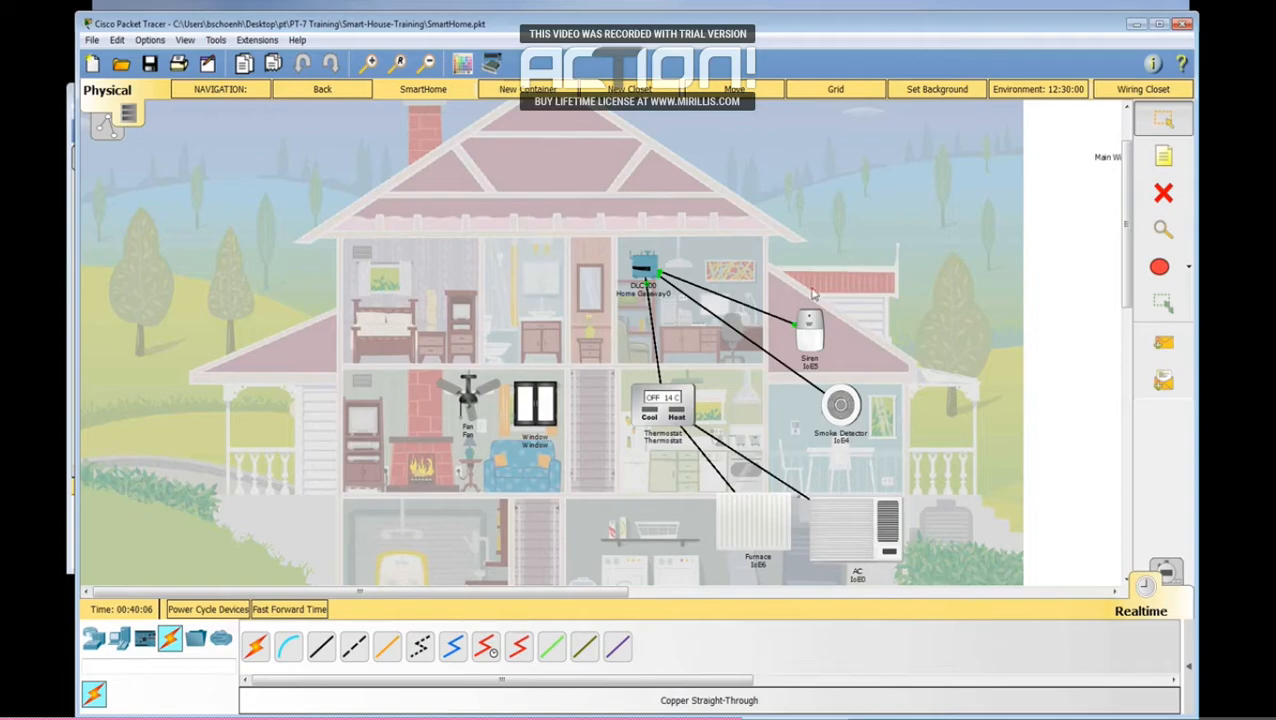
# Step: Change the siren's display name to Siren and set its IoE server to Home Gateway
pyautogui.click(814, 344)
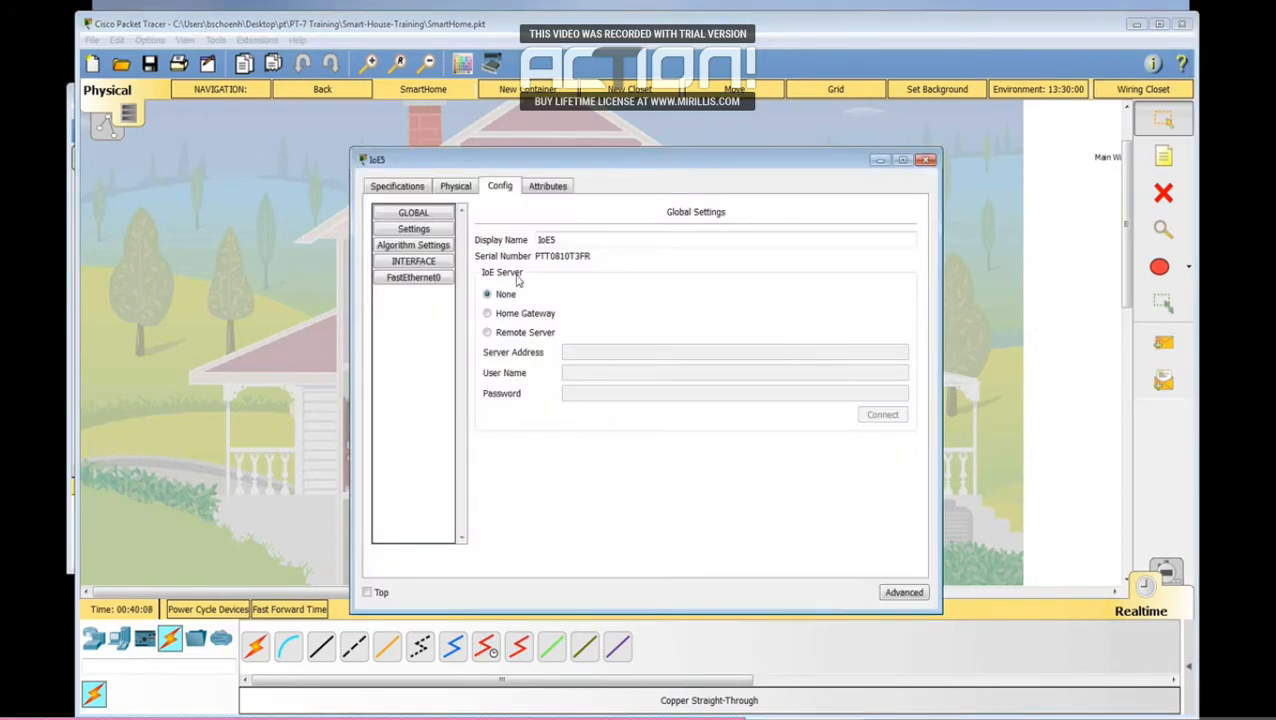
pyautogui.write('Siren')
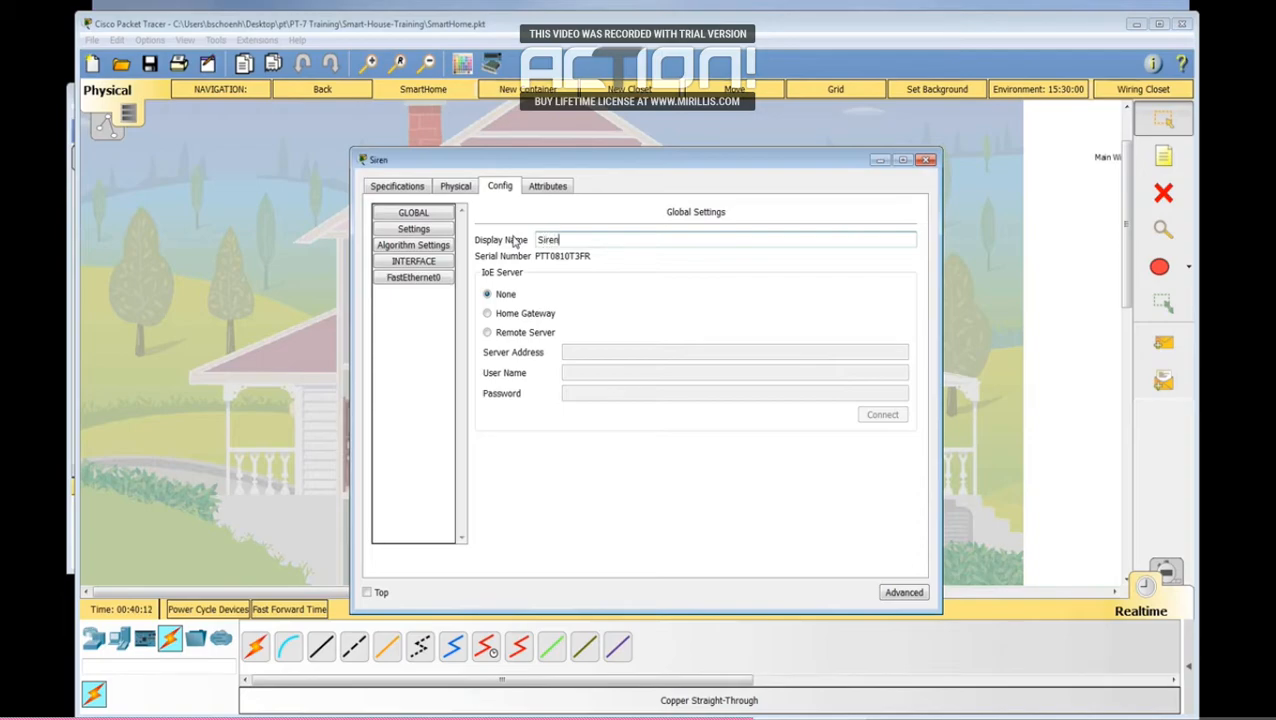
pyautogui.click(487, 313)
pyautogui.click(927, 161)
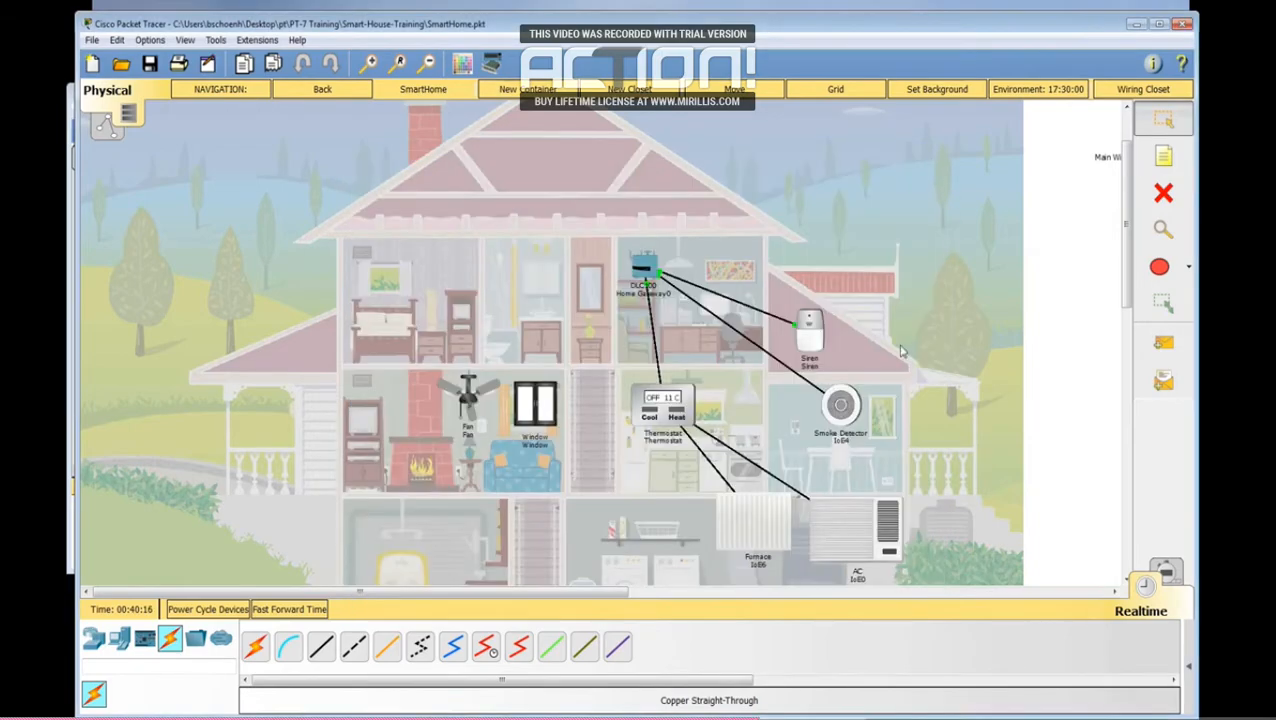
# Step: Set the smoke detector's IoE server to Home Gateway, name it Smoke Alarm, and check its FastEthernet0 addressing
pyautogui.click(852, 412)
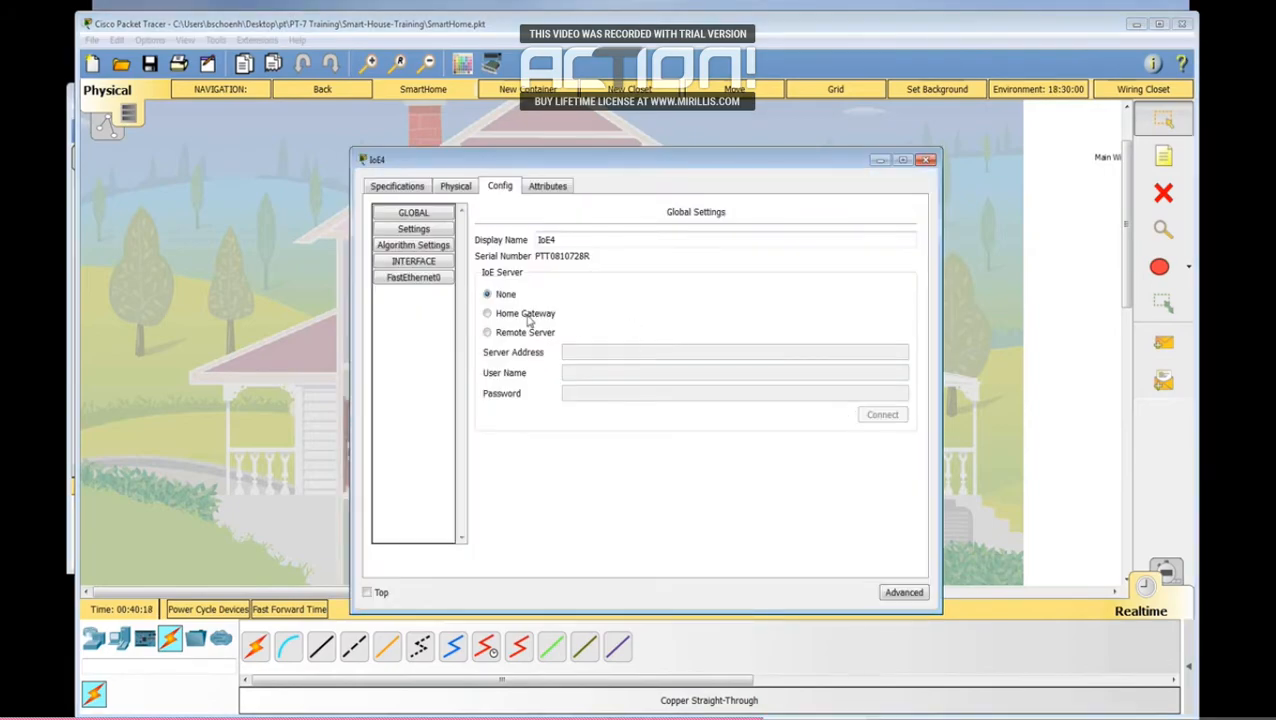
pyautogui.moveTo(558, 241); pyautogui.dragTo(508, 233)
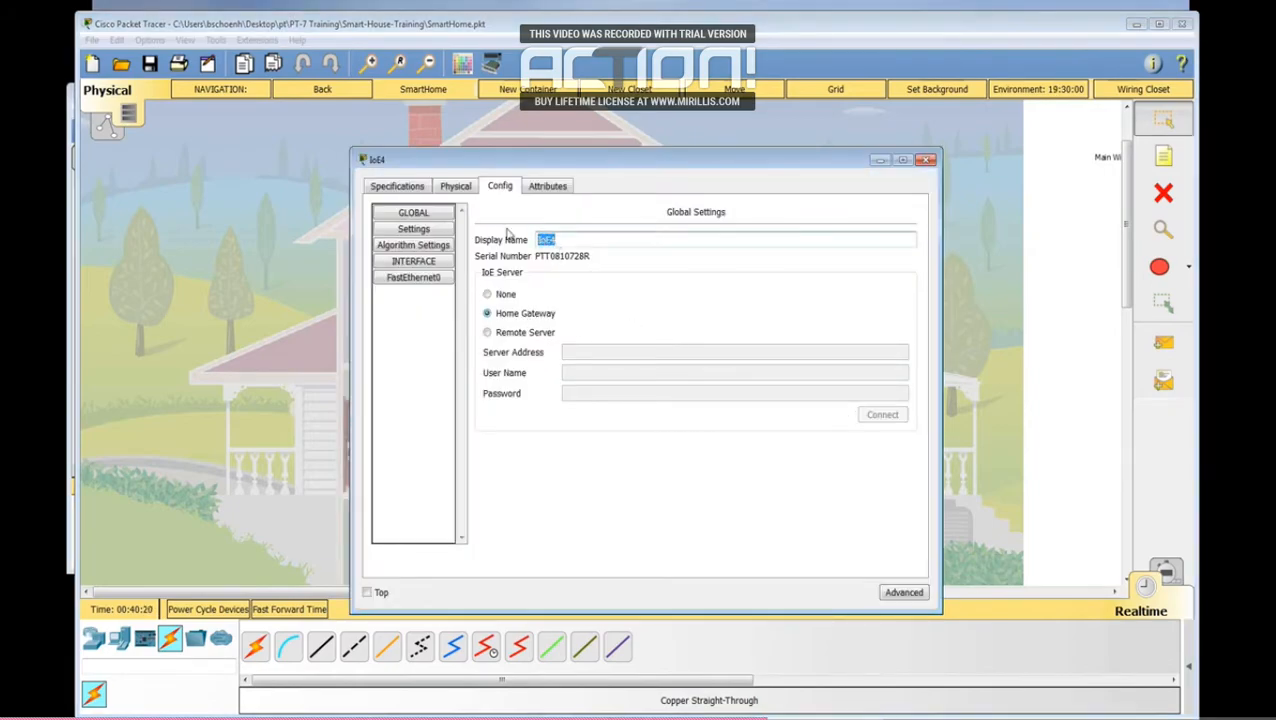
pyautogui.write('Smoke Alarm')
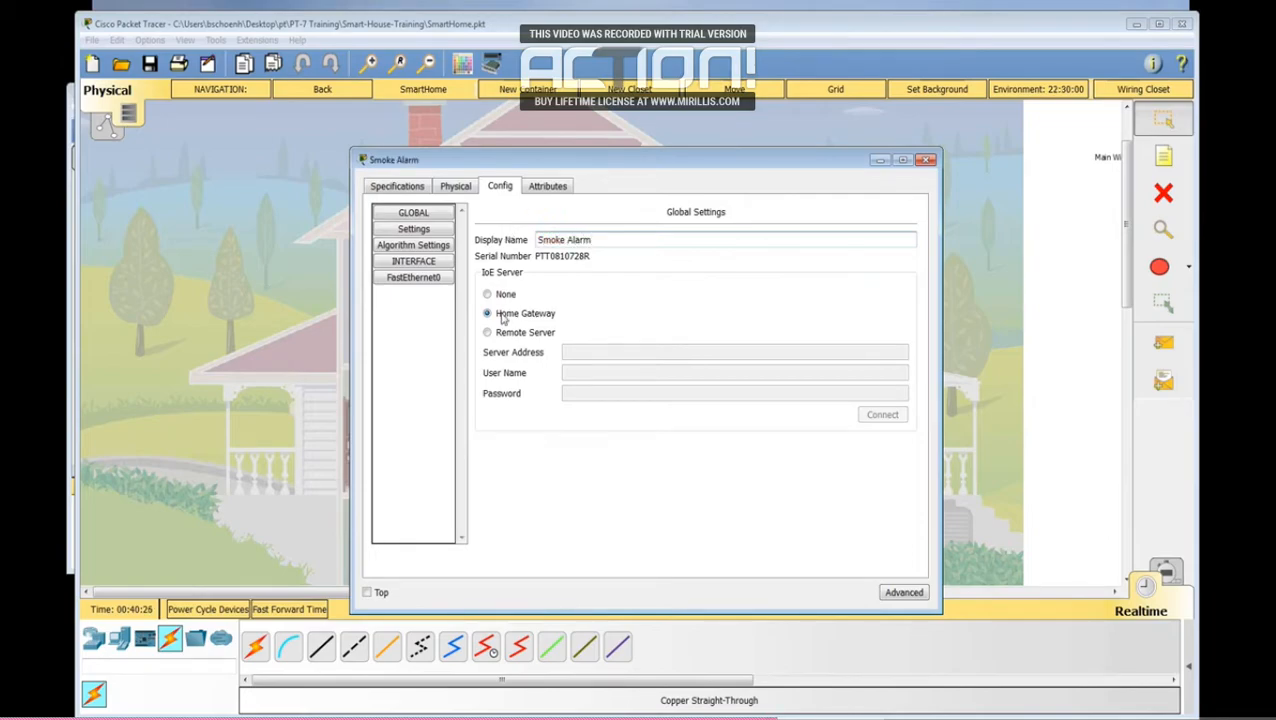
pyautogui.click(416, 278)
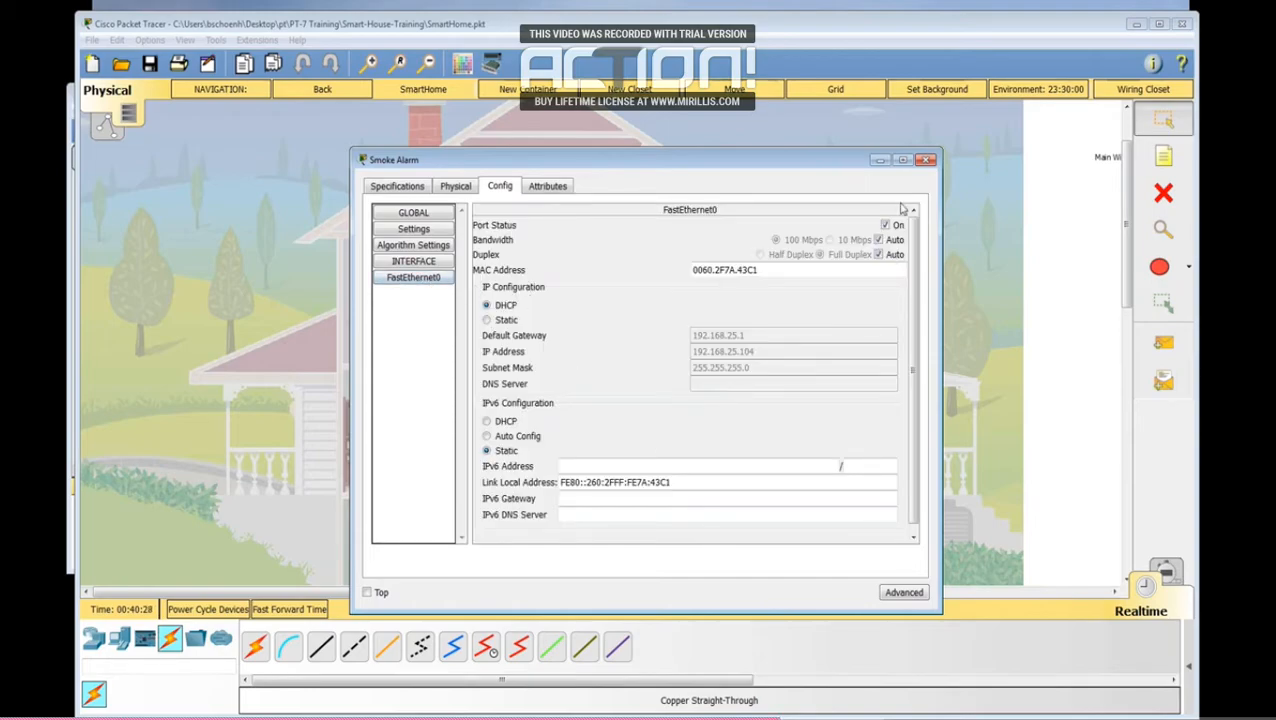
pyautogui.click(926, 160)
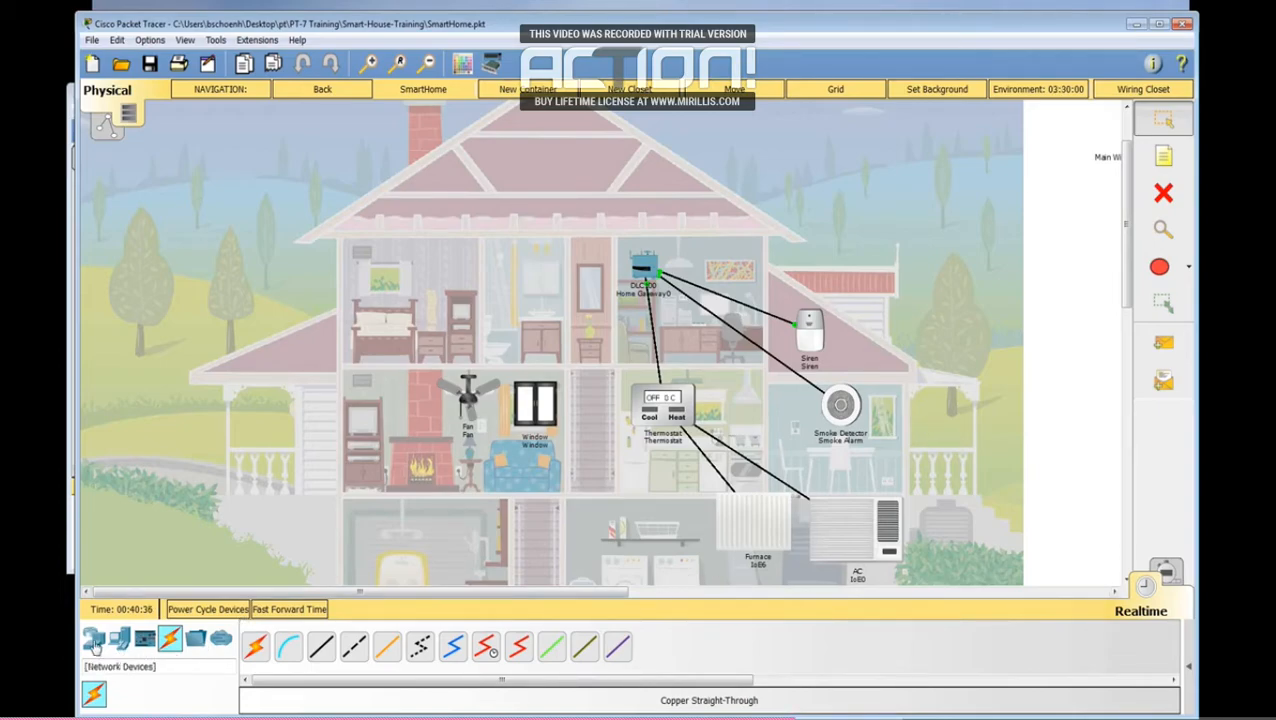
# Step: Place a generic PC end device on the desk in the upstairs office, near the Home Gateway
pyautogui.click(93, 645)
pyautogui.click(119, 640)
pyautogui.moveTo(253, 655); pyautogui.dragTo(717, 315)
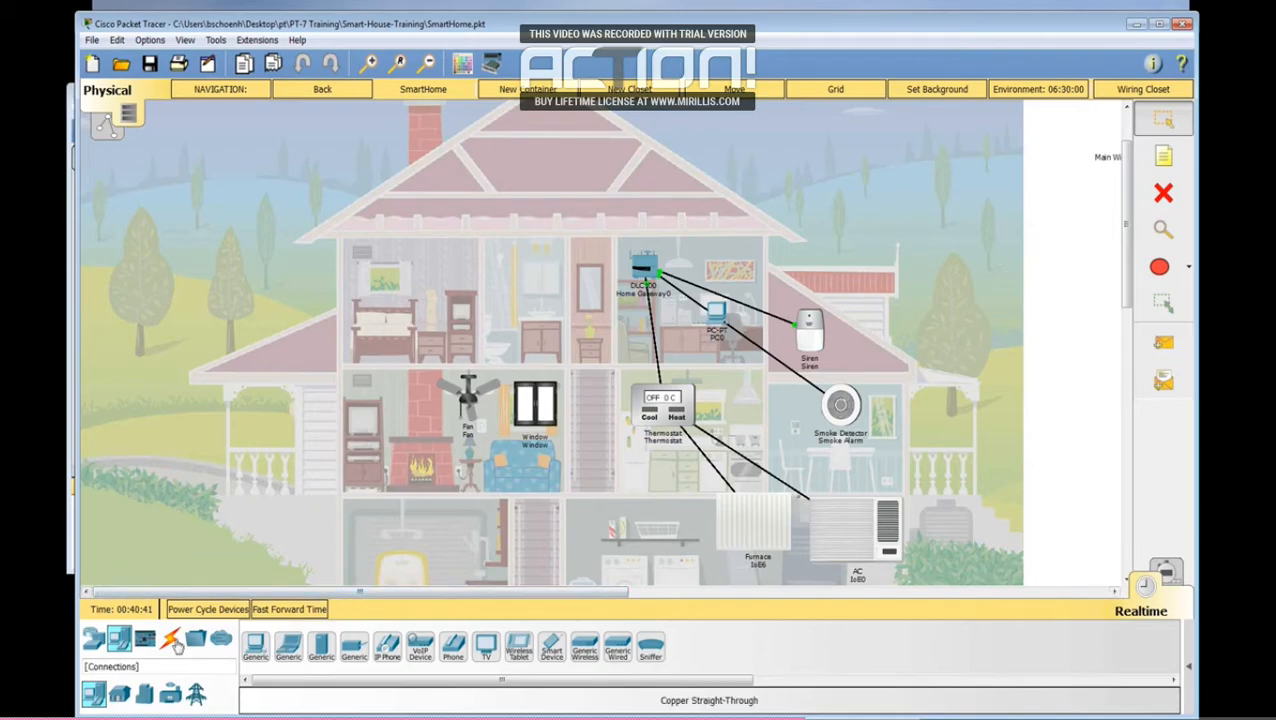
# Step: Connect the PC's FastEthernet0 port to Ethernet 4 on the Home Gateway with a copper straight-through cable
pyautogui.click(171, 641)
pyautogui.click(320, 646)
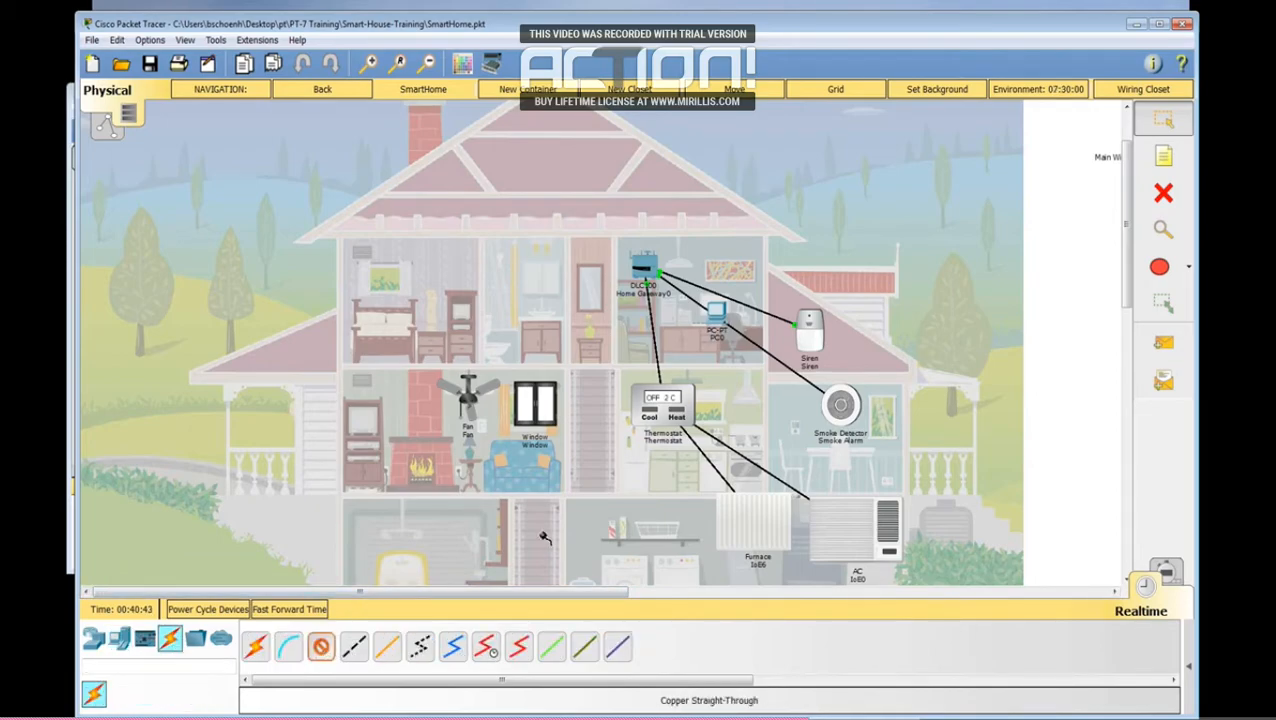
pyautogui.click(714, 317)
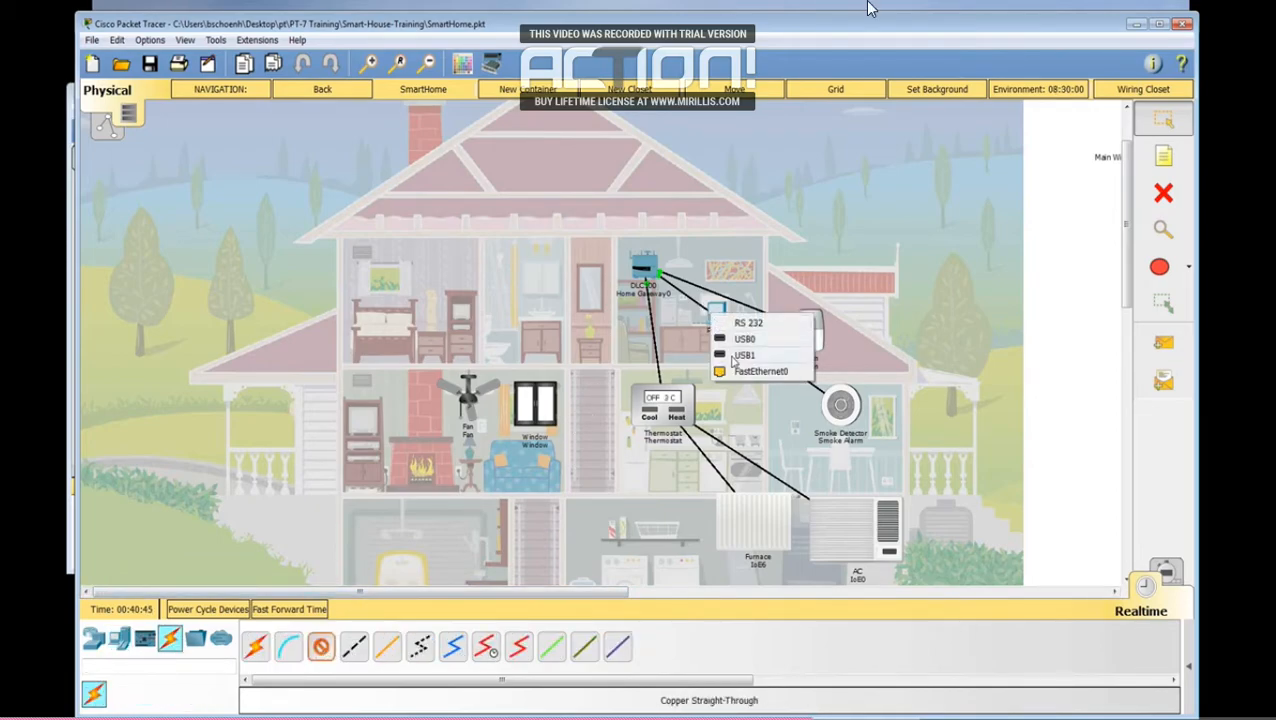
pyautogui.click(732, 369)
pyautogui.click(643, 257)
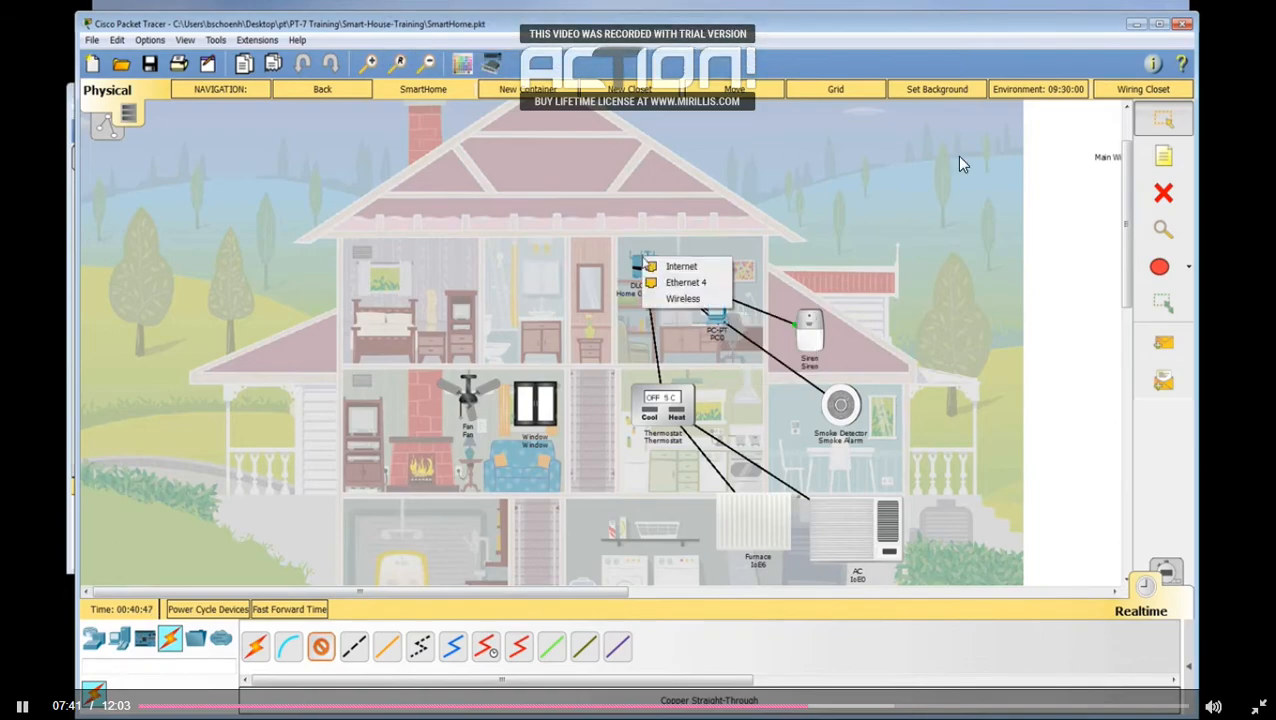
pyautogui.click(684, 283)
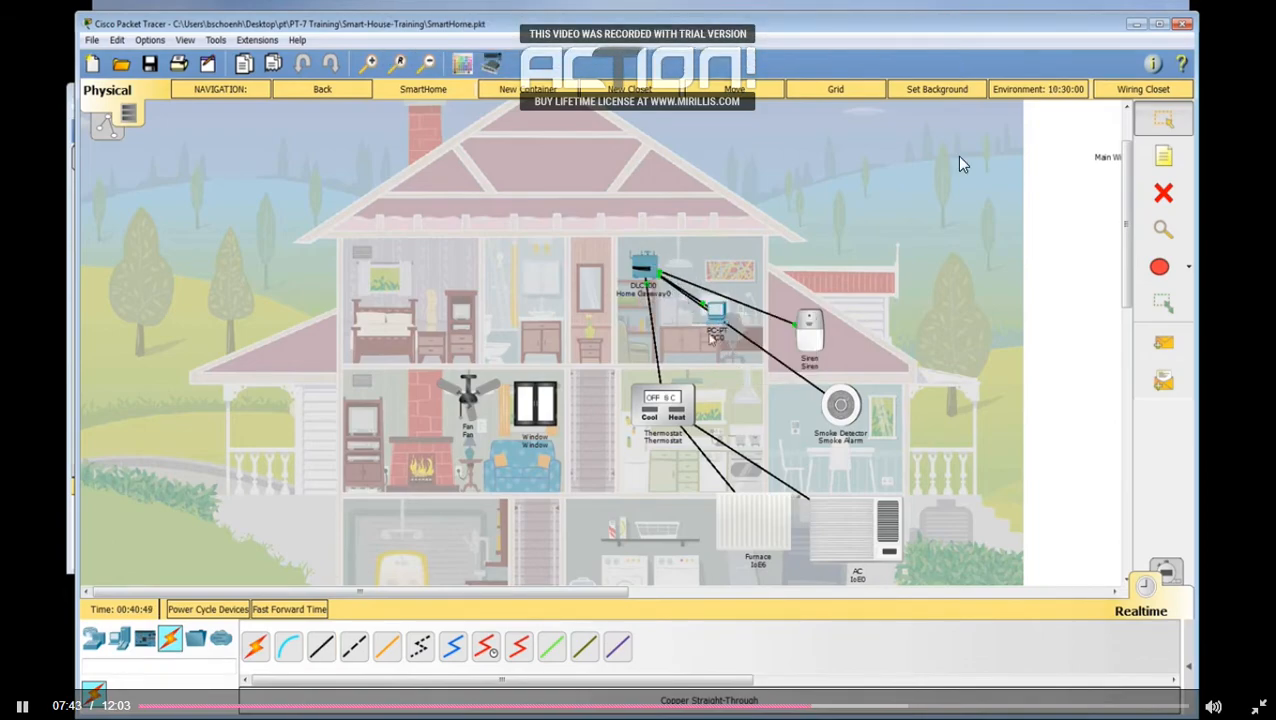
# Step: Move the PC up to the office wall picture and set its IPv4 gateway and DNS assignment to DHCP
pyautogui.moveTo(716, 312); pyautogui.dragTo(746, 283)
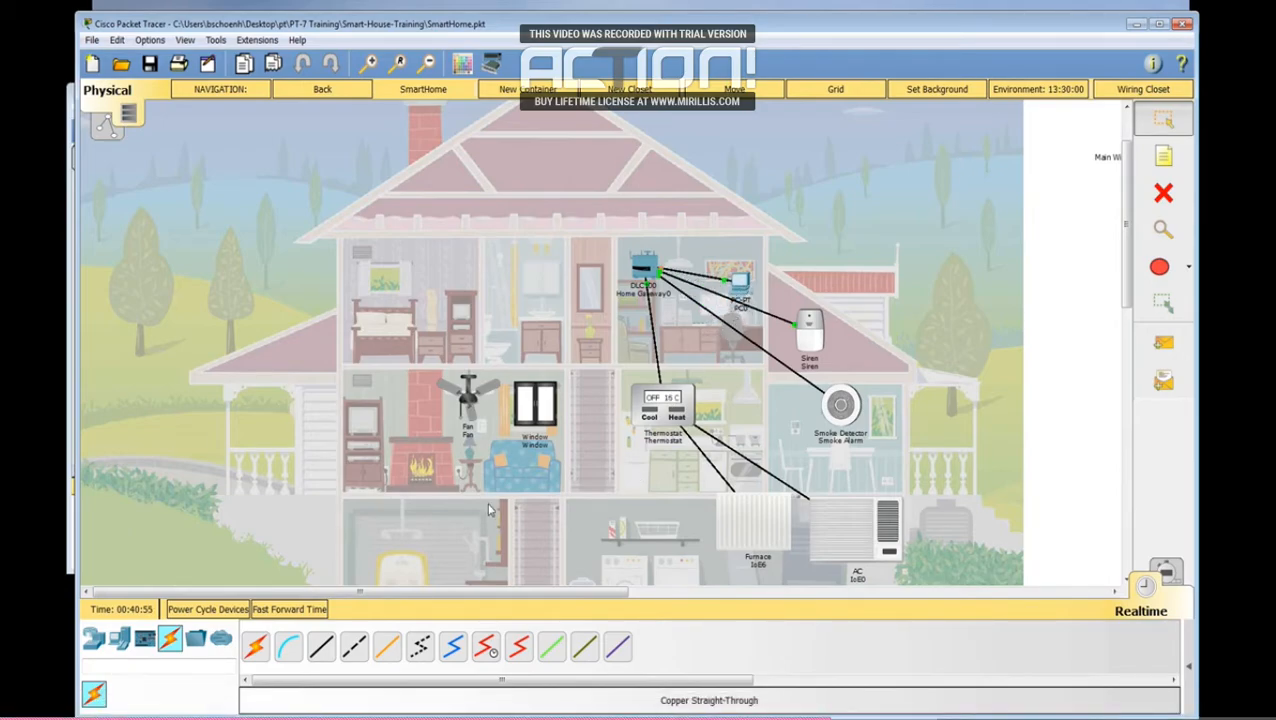
pyautogui.click(741, 286)
pyautogui.click(560, 201)
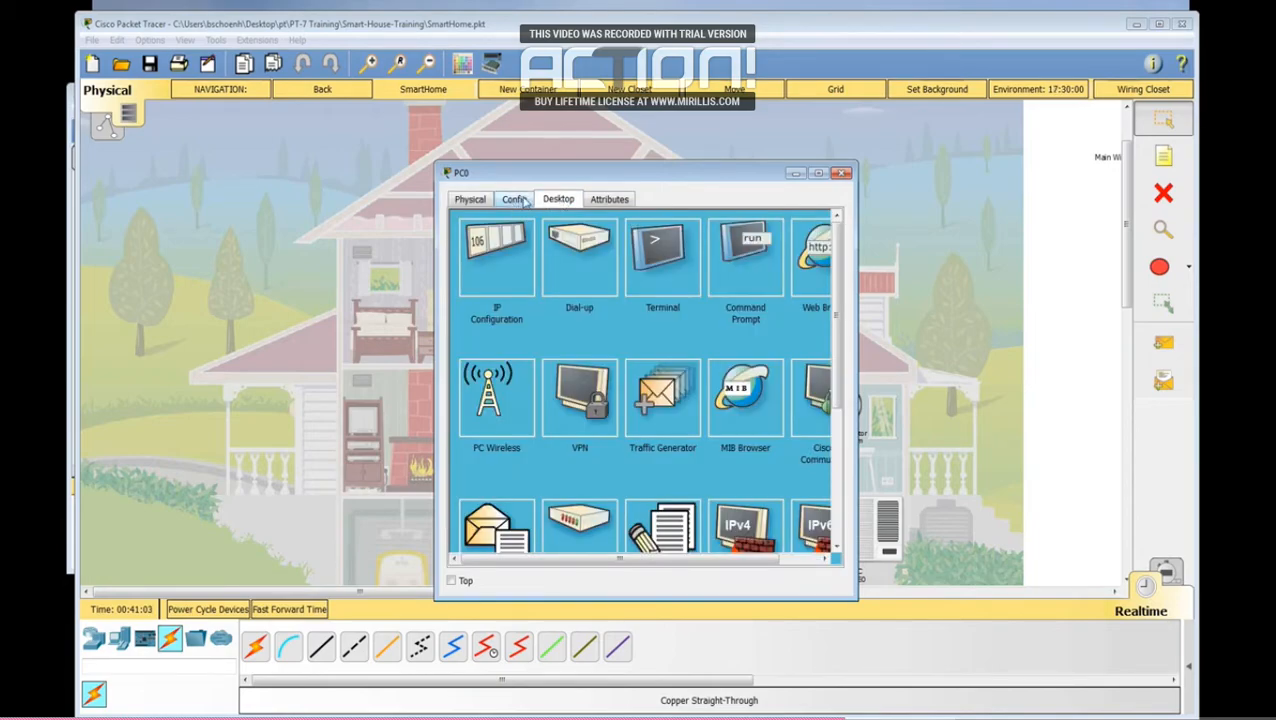
pyautogui.click(513, 201)
pyautogui.click(590, 294)
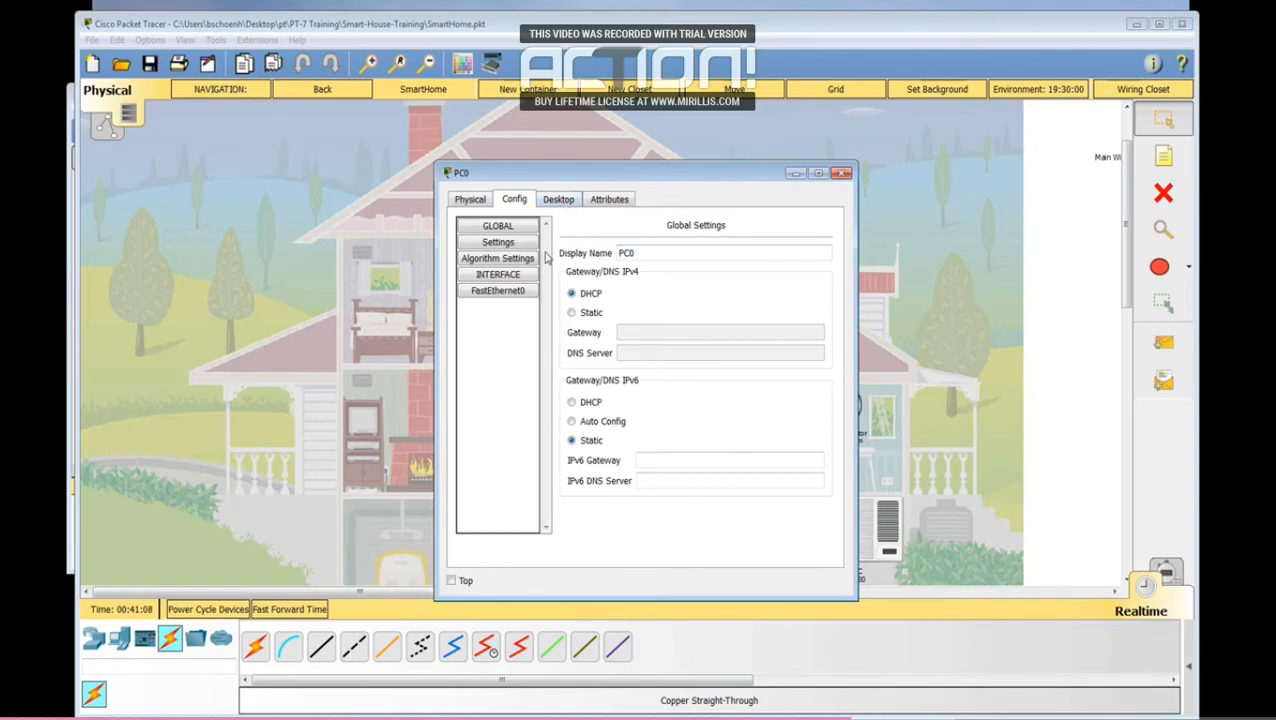
# Step: Renew the PC's FastEthernet0 address by switching to Static and back to DHCP, fast-forwarding time, and reopening its settings to check
pyautogui.click(518, 292)
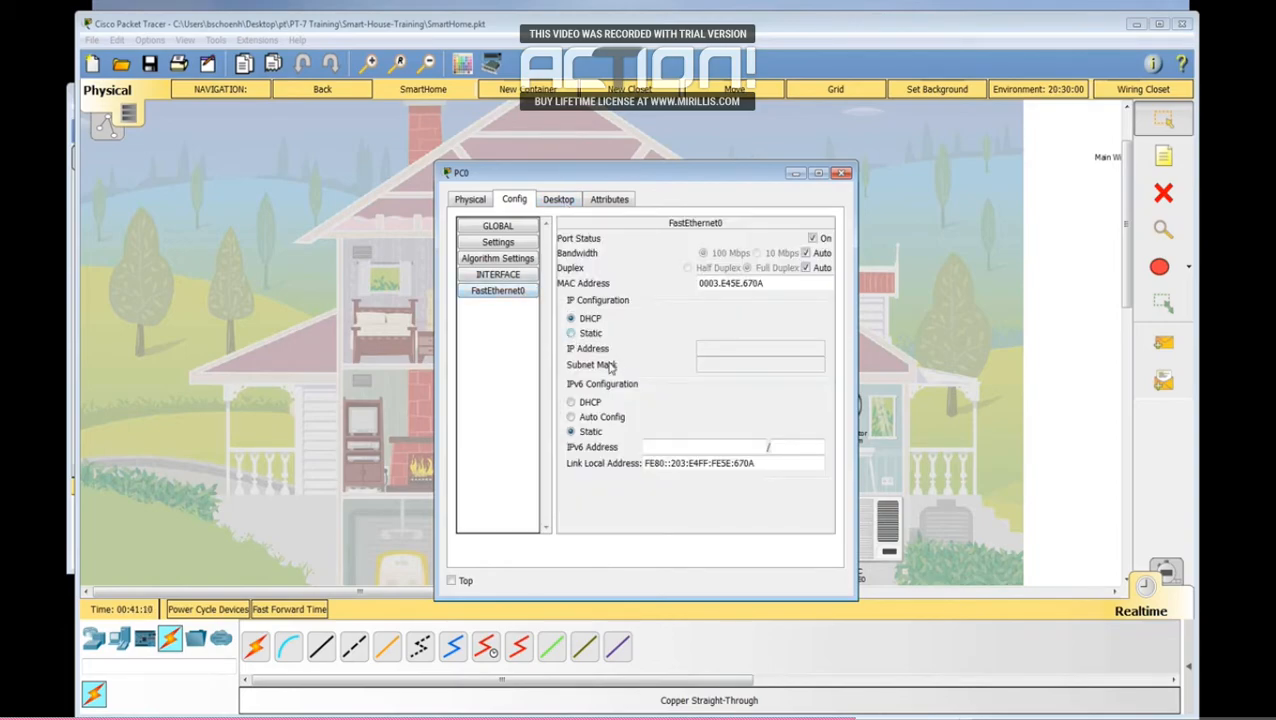
pyautogui.click(572, 334)
pyautogui.click(571, 319)
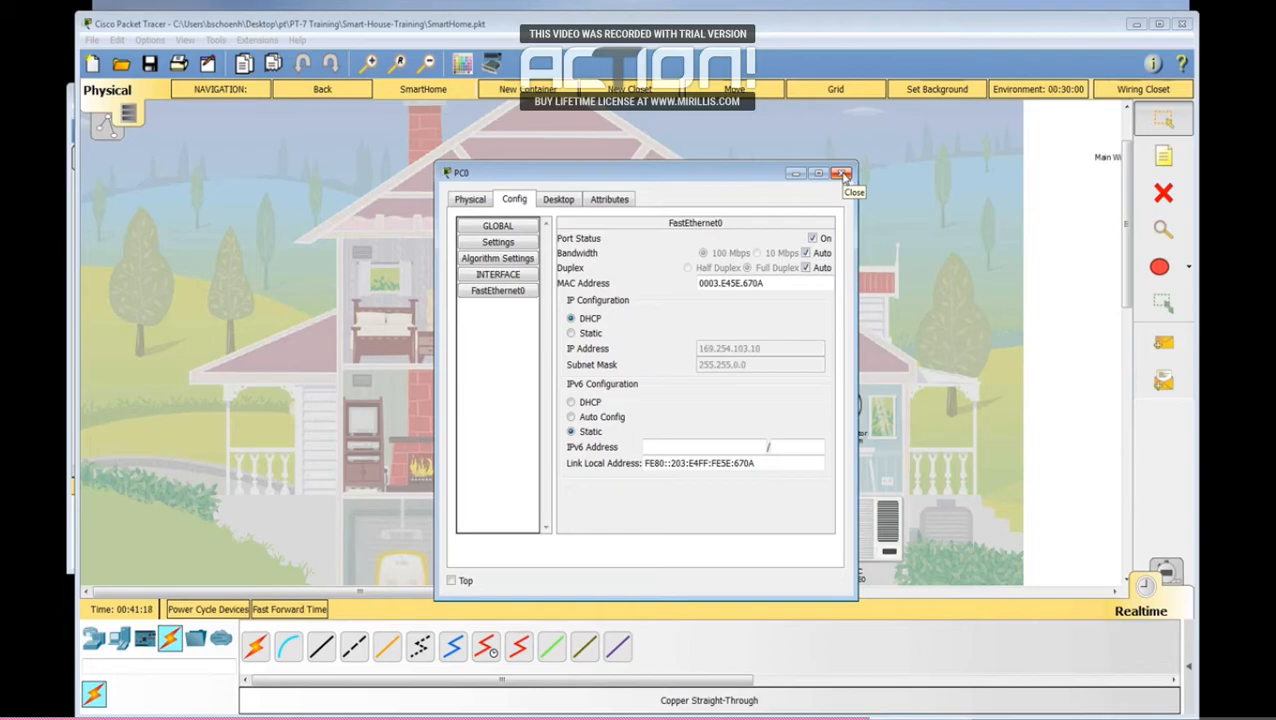
pyautogui.click(586, 337)
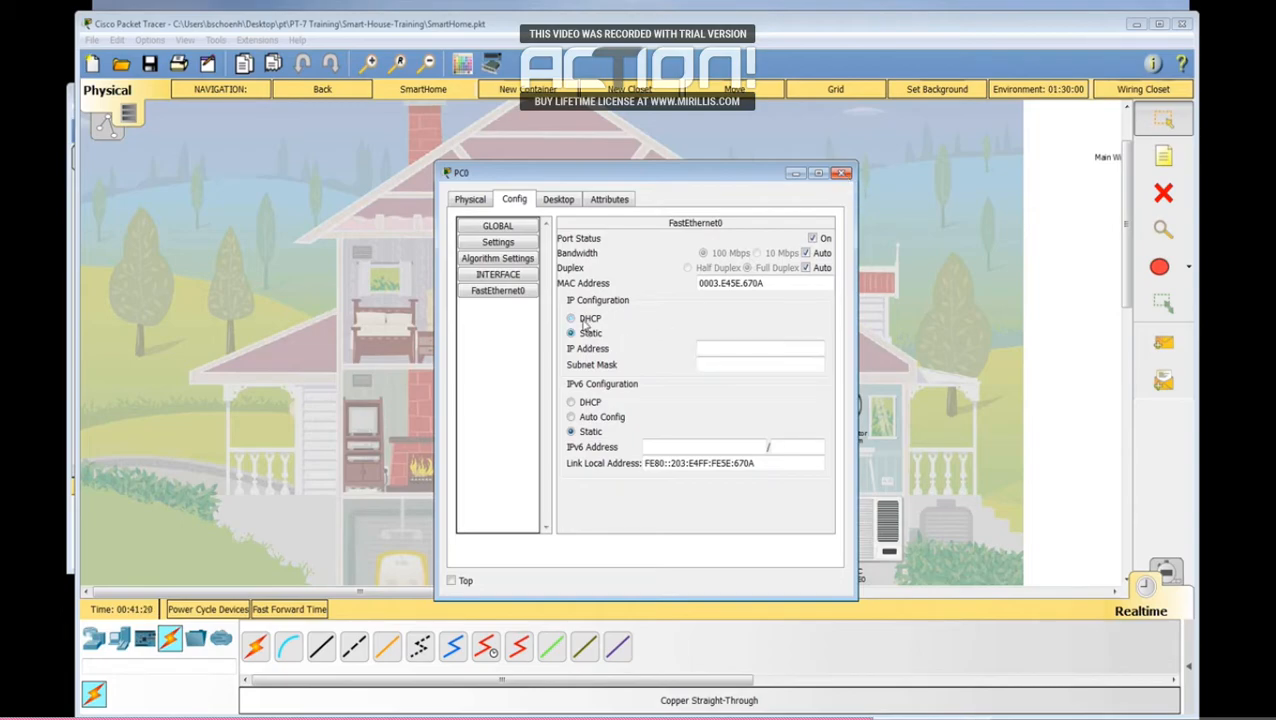
pyautogui.click(581, 318)
pyautogui.click(283, 609)
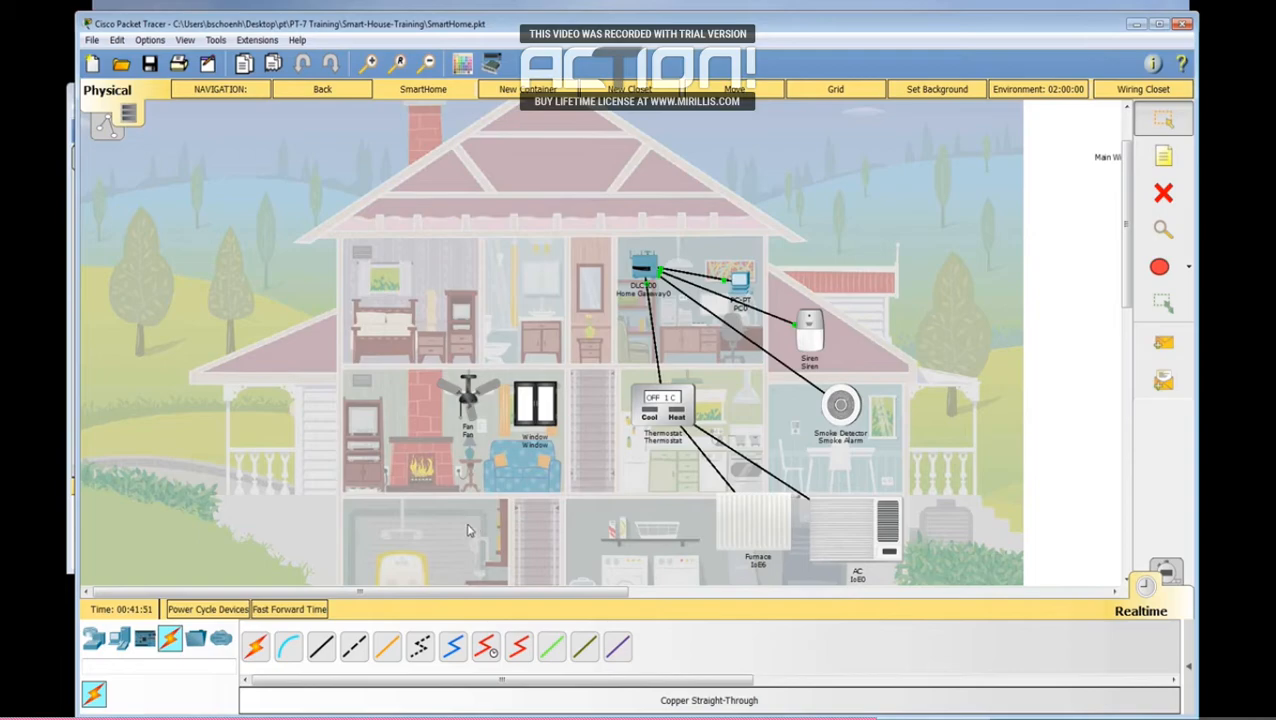
pyautogui.click(290, 609)
pyautogui.click(745, 284)
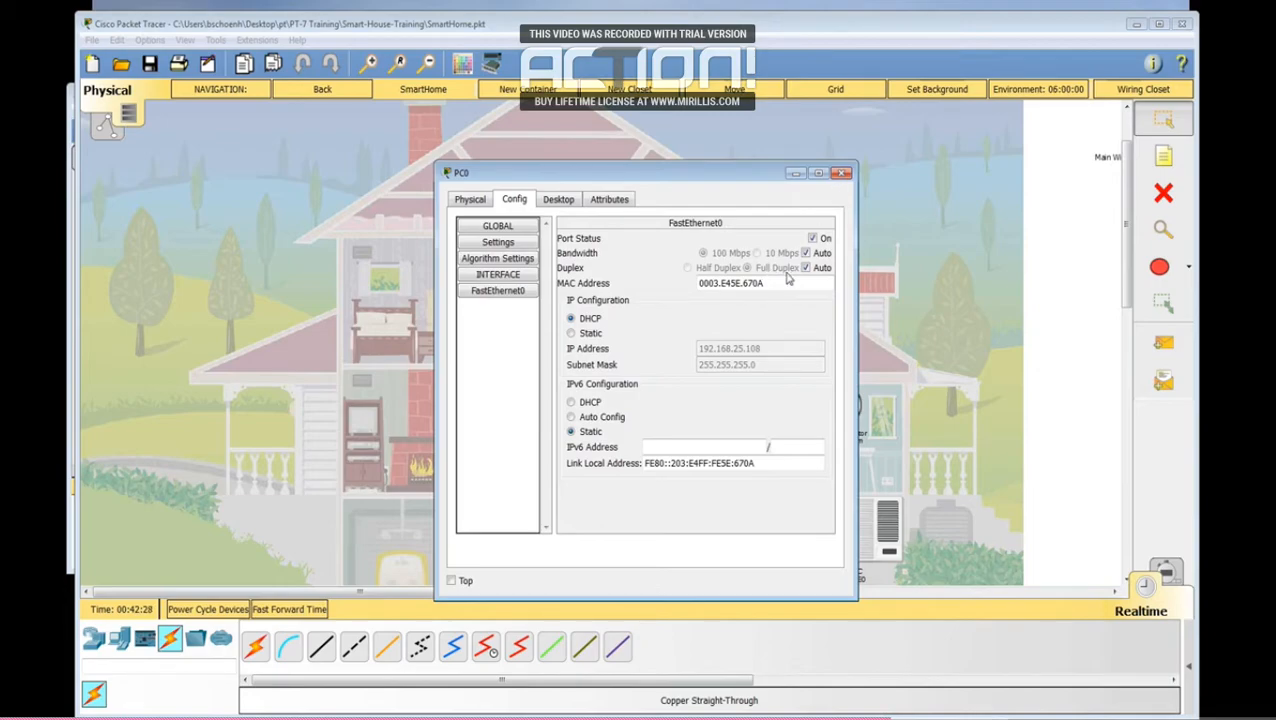
# Step: Open the PC's web browser and load the Home Gateway page at 192.168.25.1
pyautogui.click(560, 200)
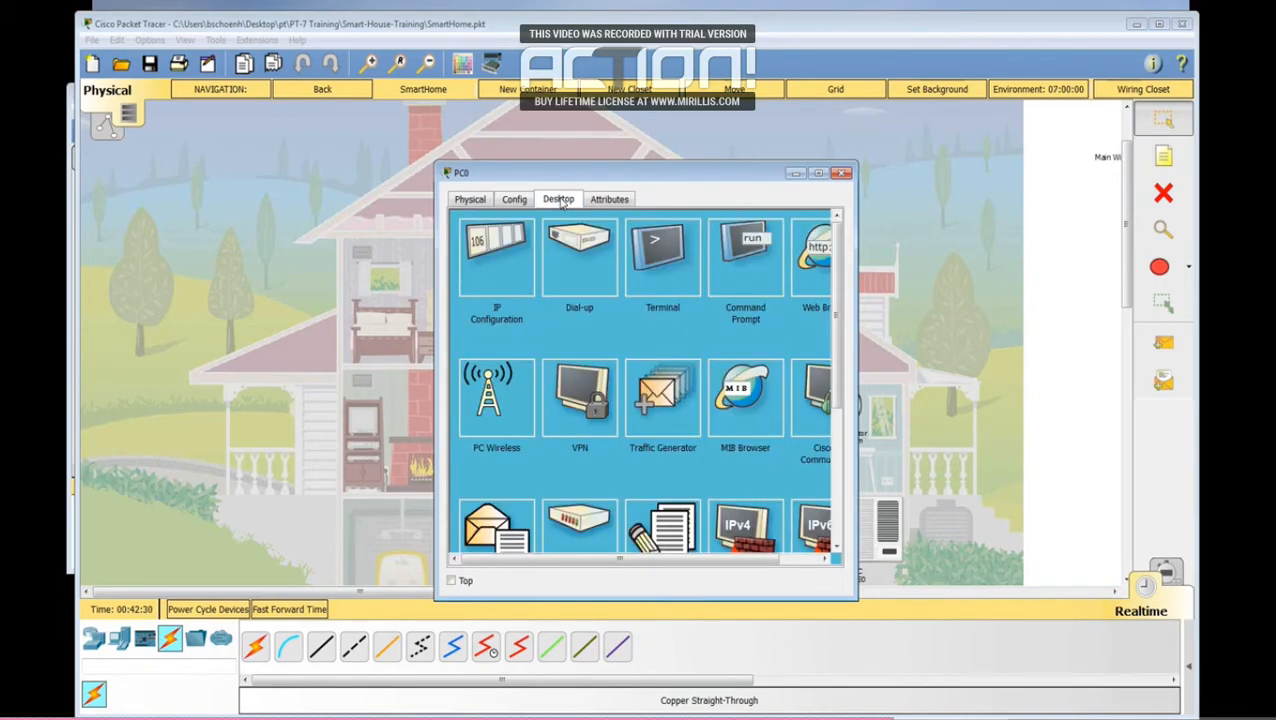
pyautogui.click(811, 273)
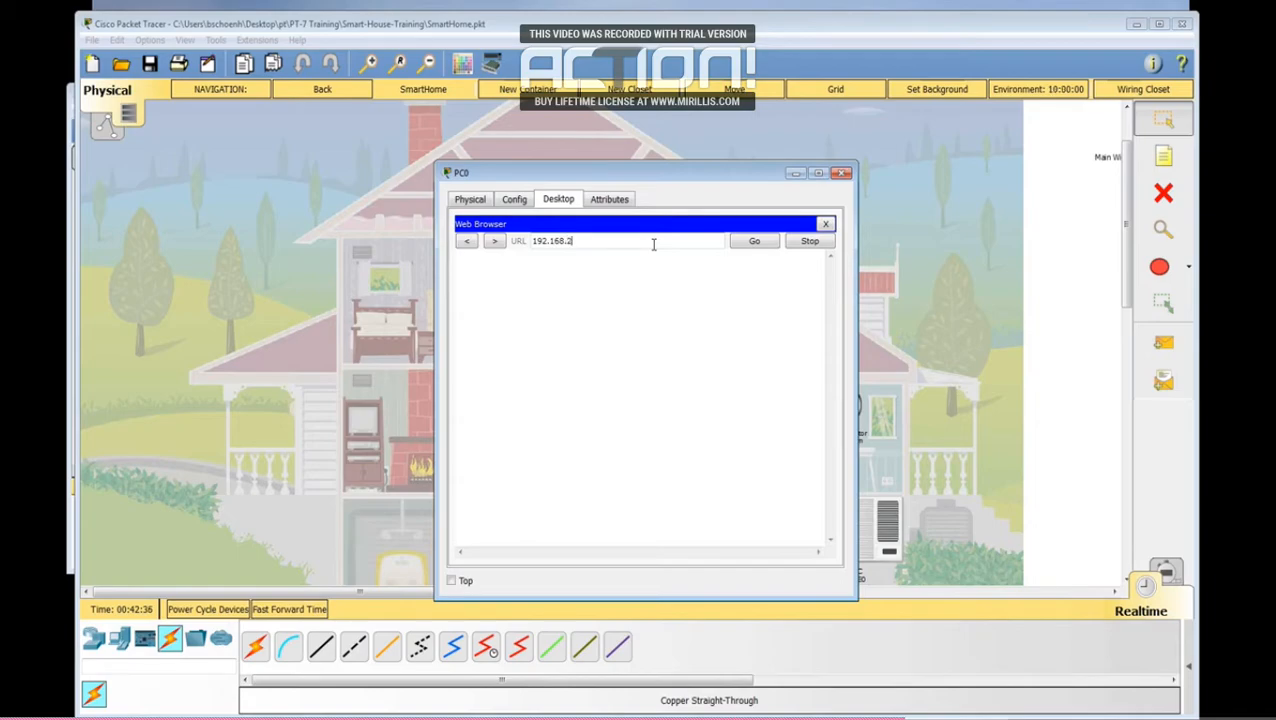
pyautogui.press('Return')
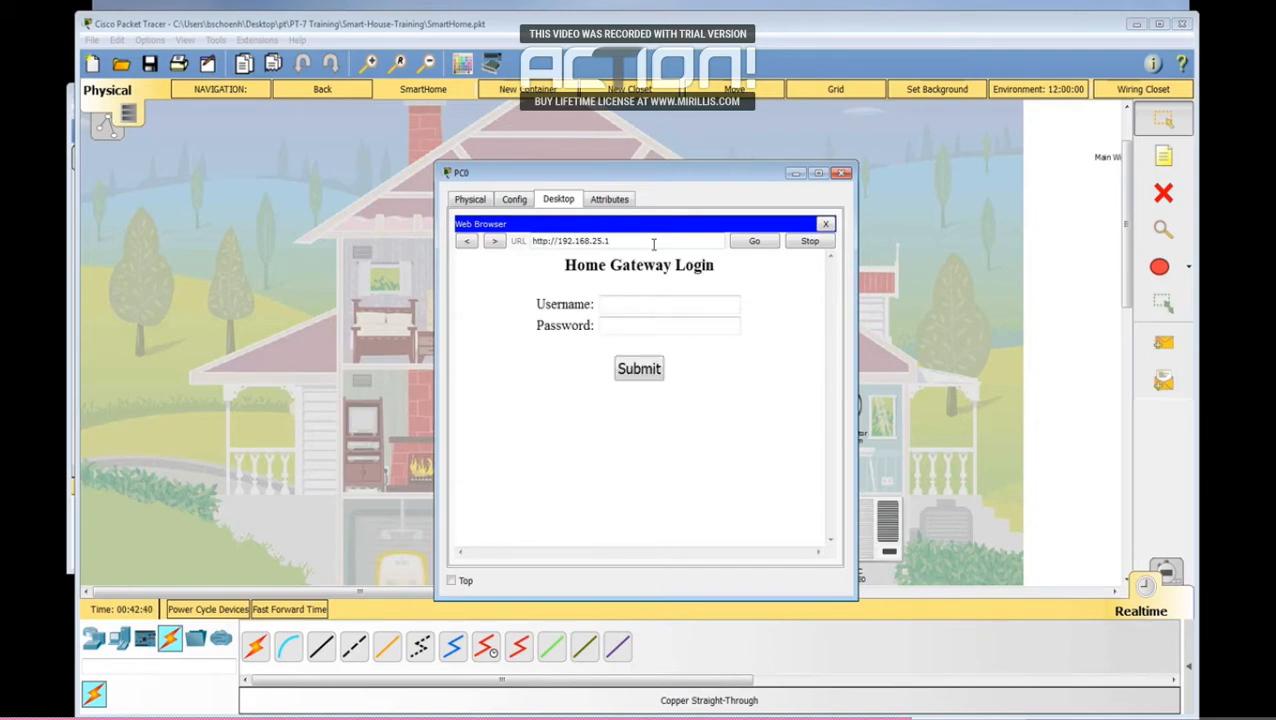
# Step: Log in to the Home Gateway with the administrator username and account password
pyautogui.click(614, 304)
pyautogui.press('Tab')
pyautogui.write('a')
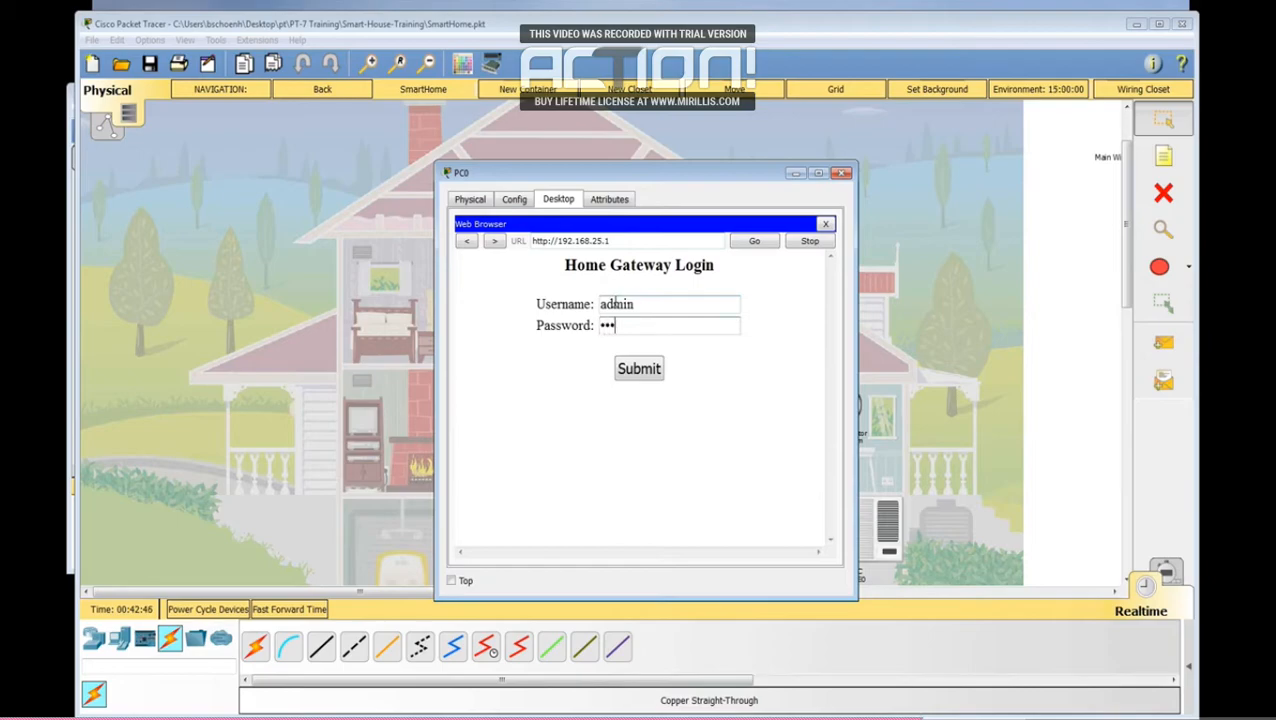
pyautogui.press('Return')
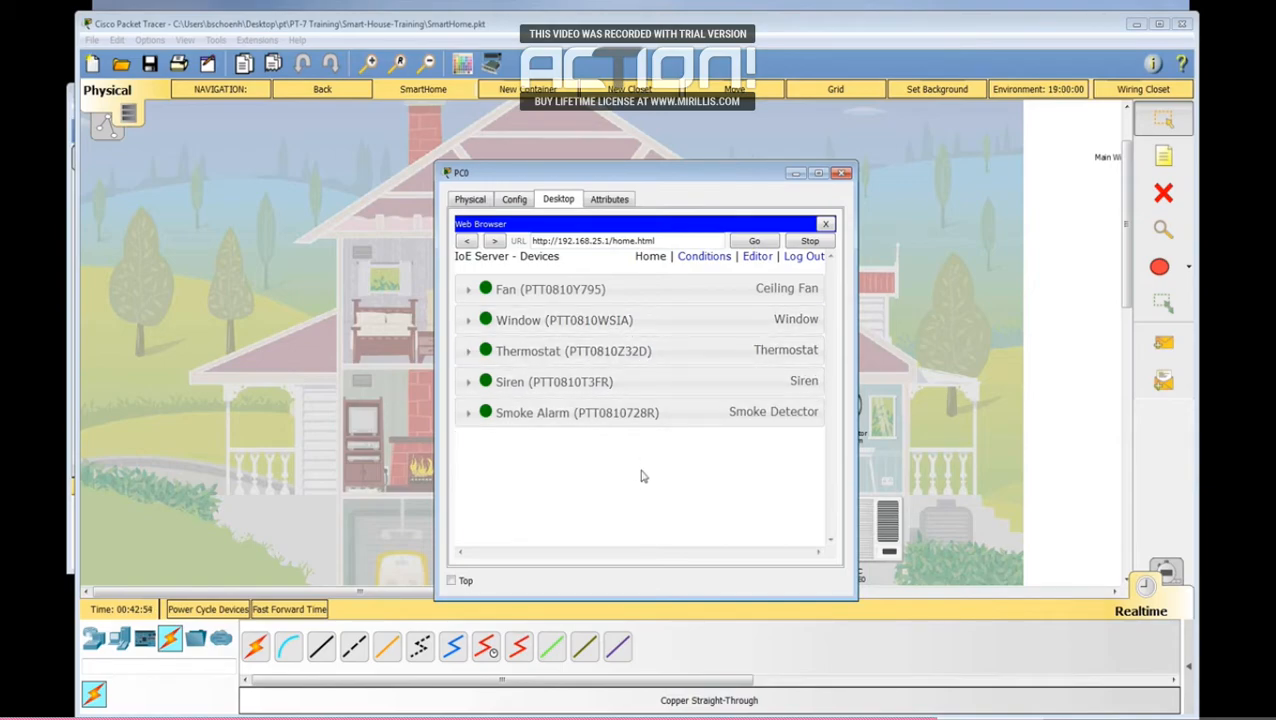
# Step: Expand the Fan and Window entries in the IoE device list and move the PC window clear of the living room
pyautogui.click(469, 290)
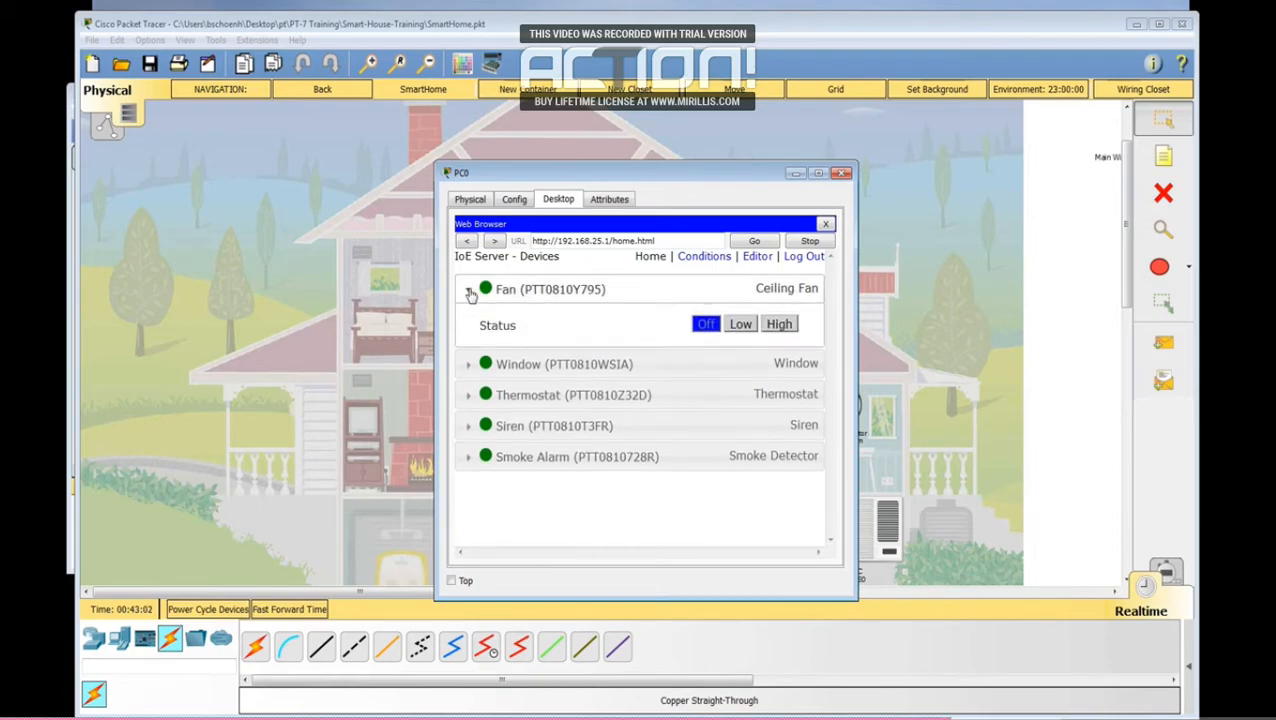
pyautogui.click(469, 368)
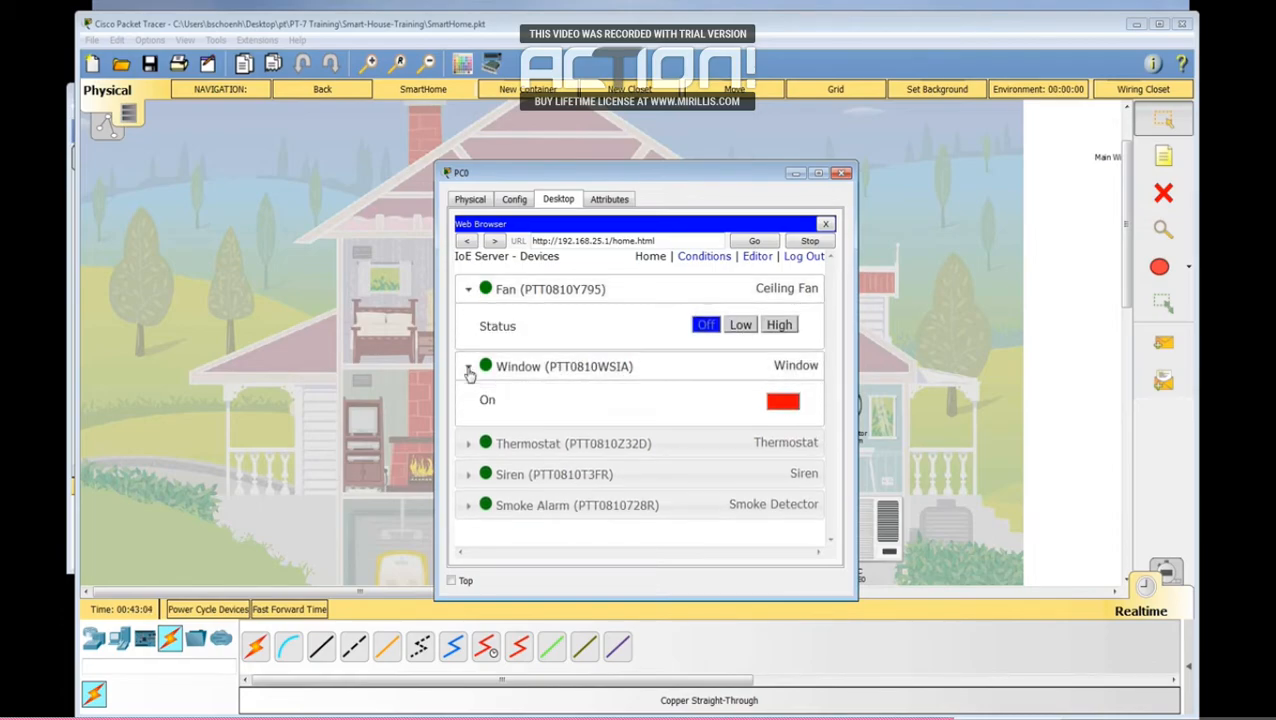
pyautogui.moveTo(682, 174); pyautogui.dragTo(991, 85)
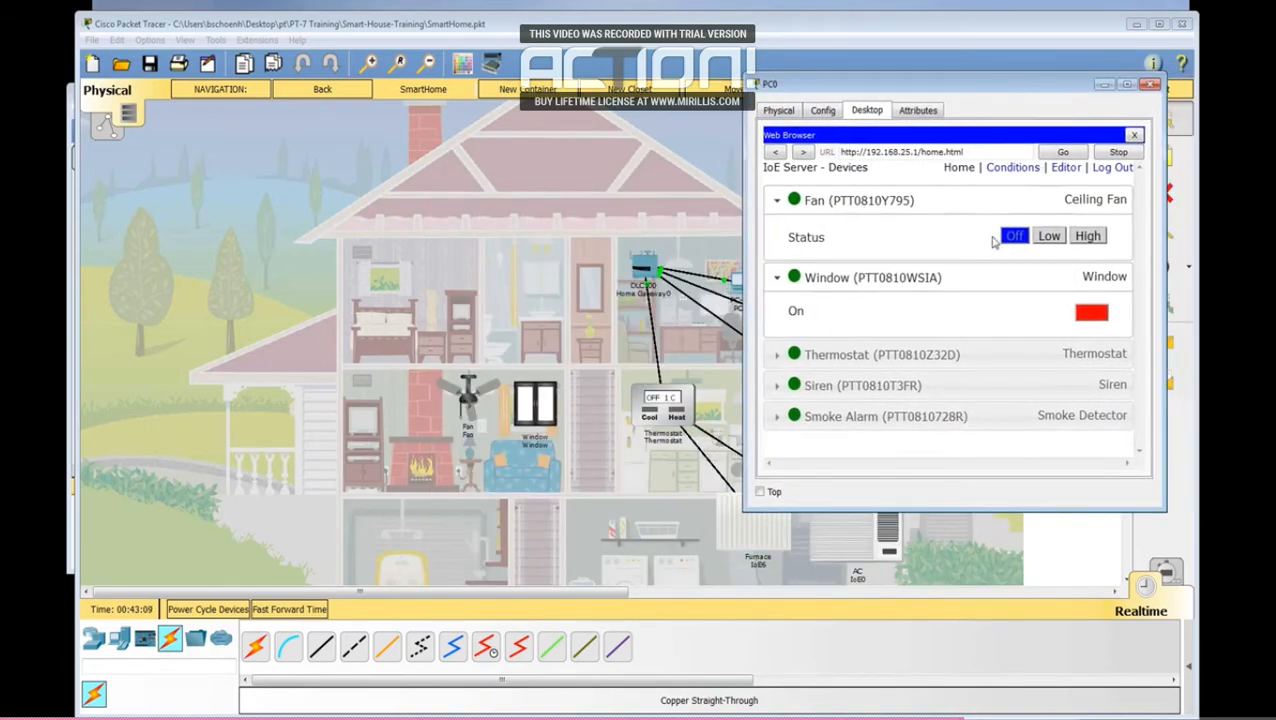
# Step: Test the ceiling fan at Low, High and Off, and switch the living room window on and back off
pyautogui.click(1048, 236)
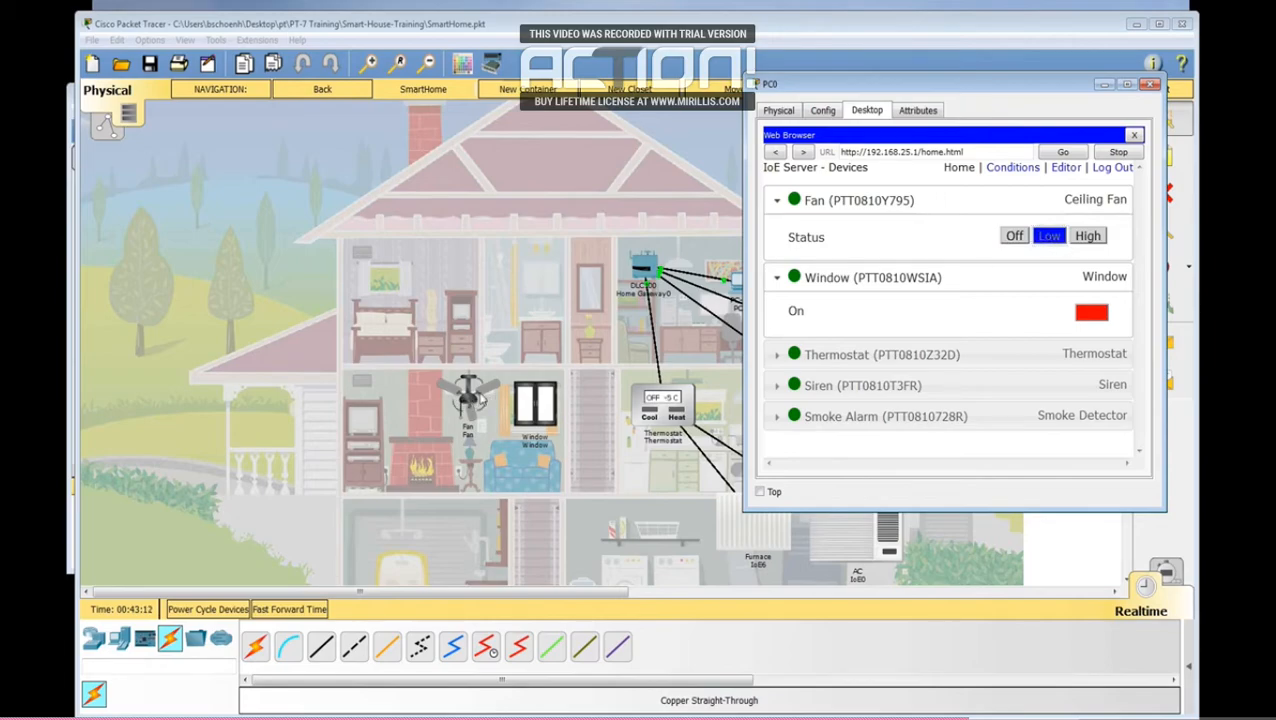
pyautogui.click(1088, 236)
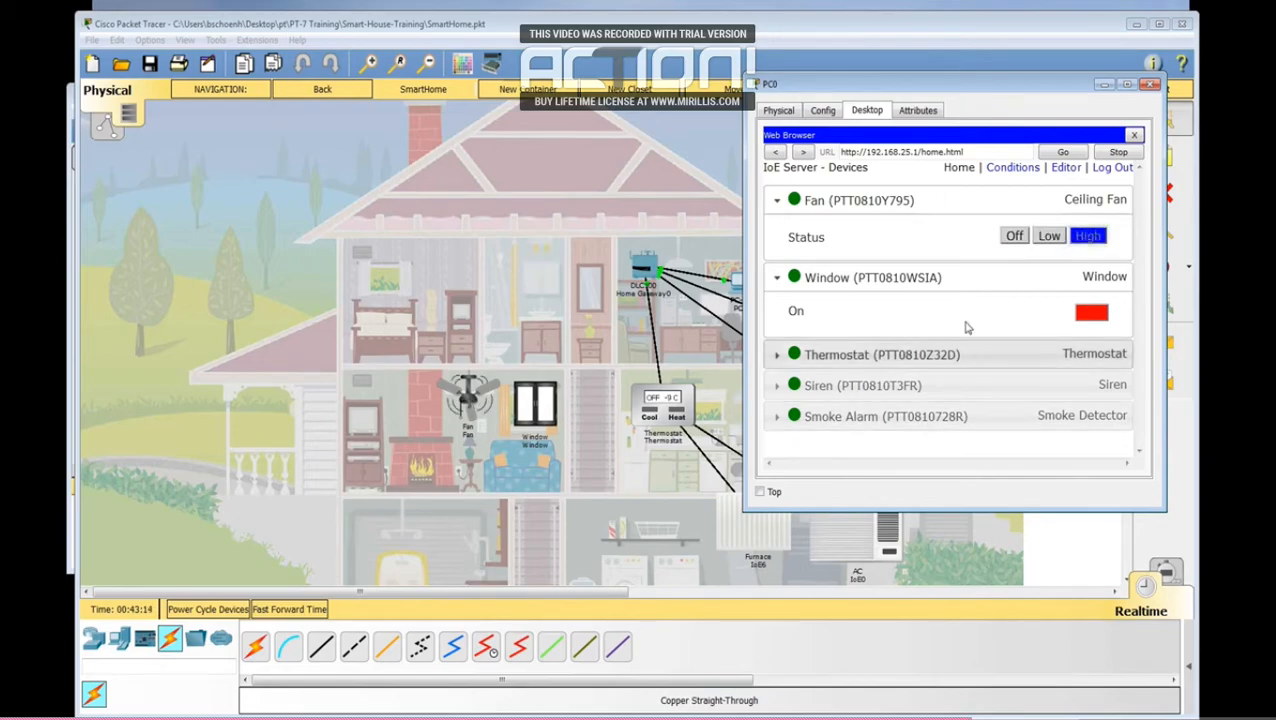
pyautogui.click(1012, 236)
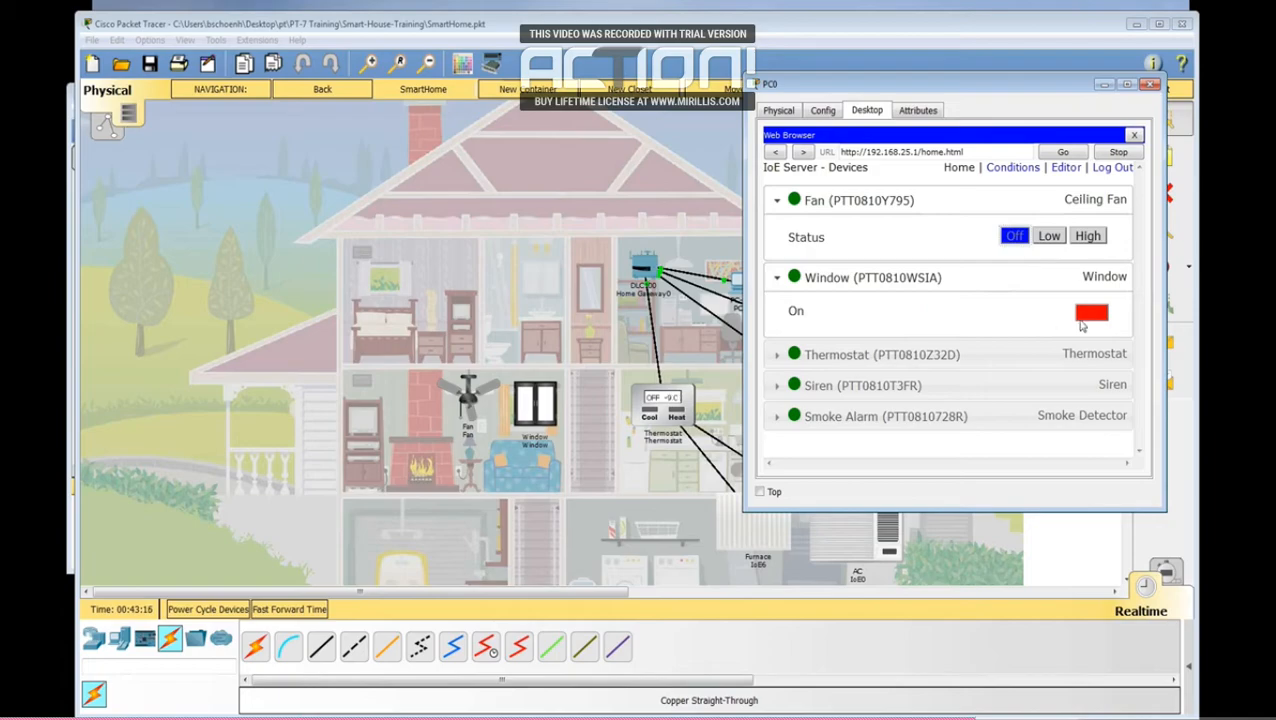
pyautogui.click(1088, 318)
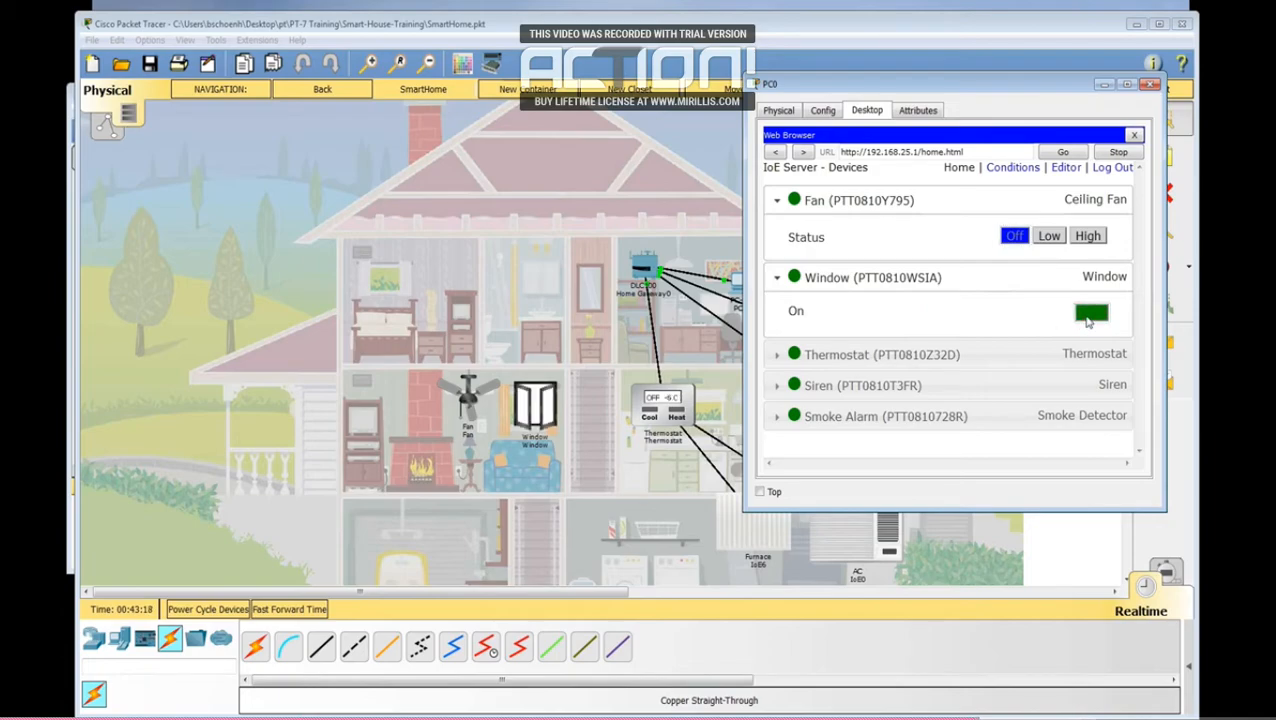
pyautogui.click(1088, 316)
# Step: Expand the Thermostat entry and test its status at Heating, Cooling and back to Off
pyautogui.click(777, 355)
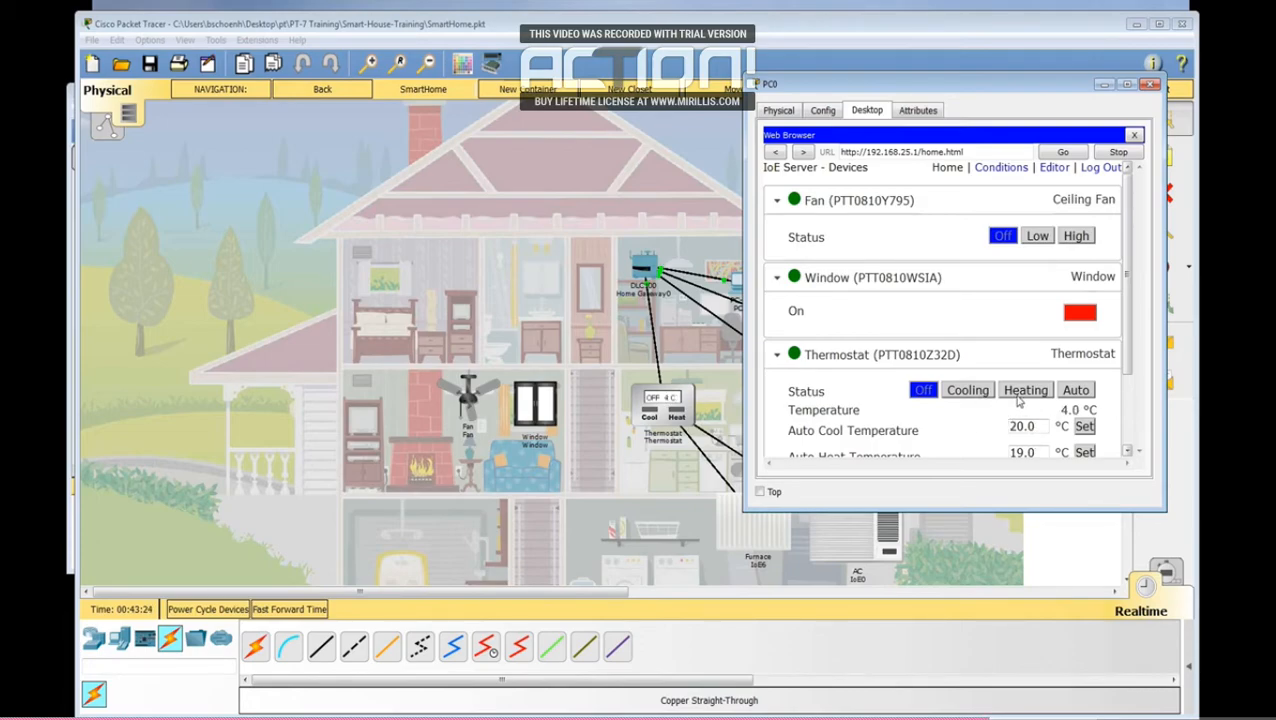
pyautogui.click(1020, 399)
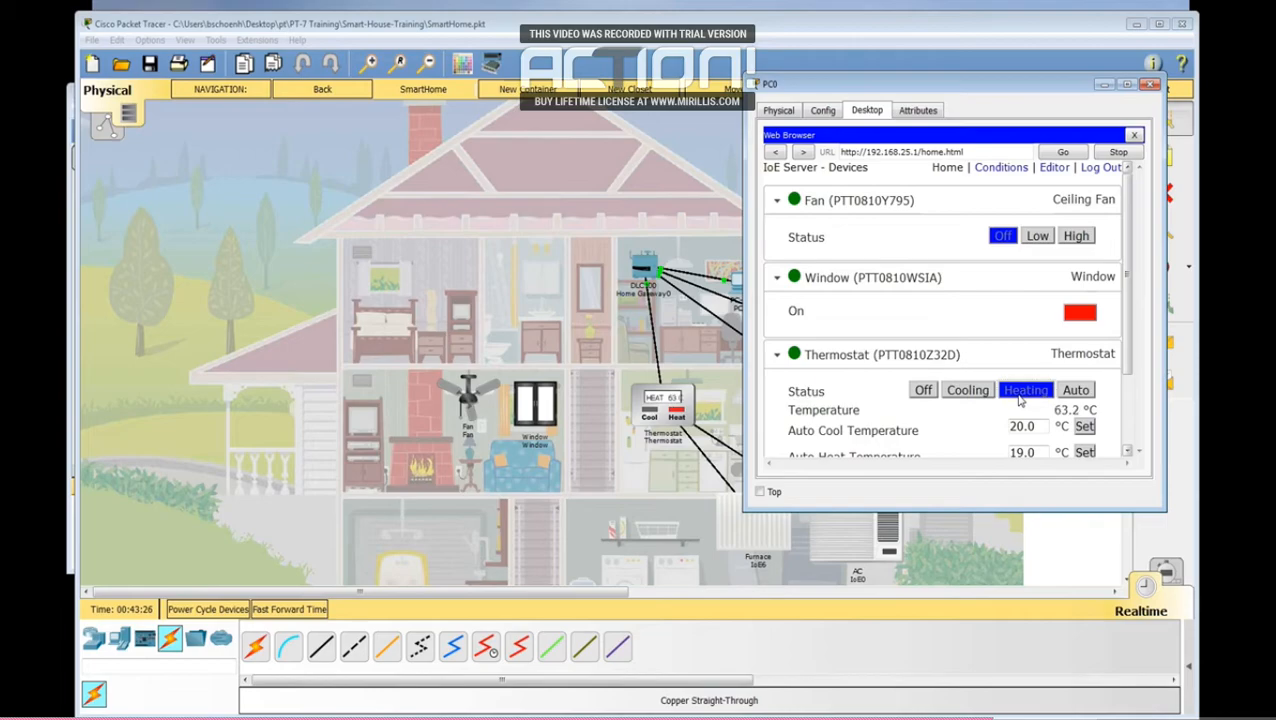
pyautogui.click(960, 395)
pyautogui.click(923, 390)
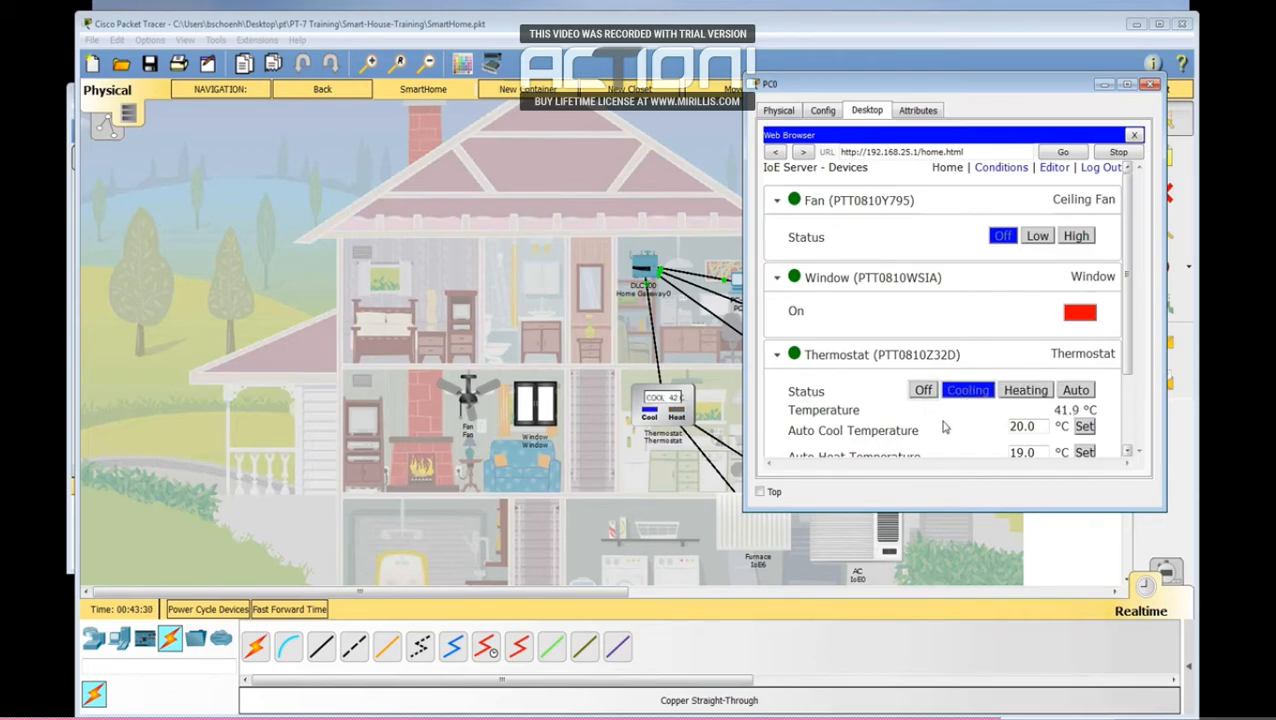
# Step: Expand the Siren entry, uncover the siren in the house view, and test it by switching it on and off
pyautogui.scroll(-2, 808, 398)
pyautogui.click(810, 410)
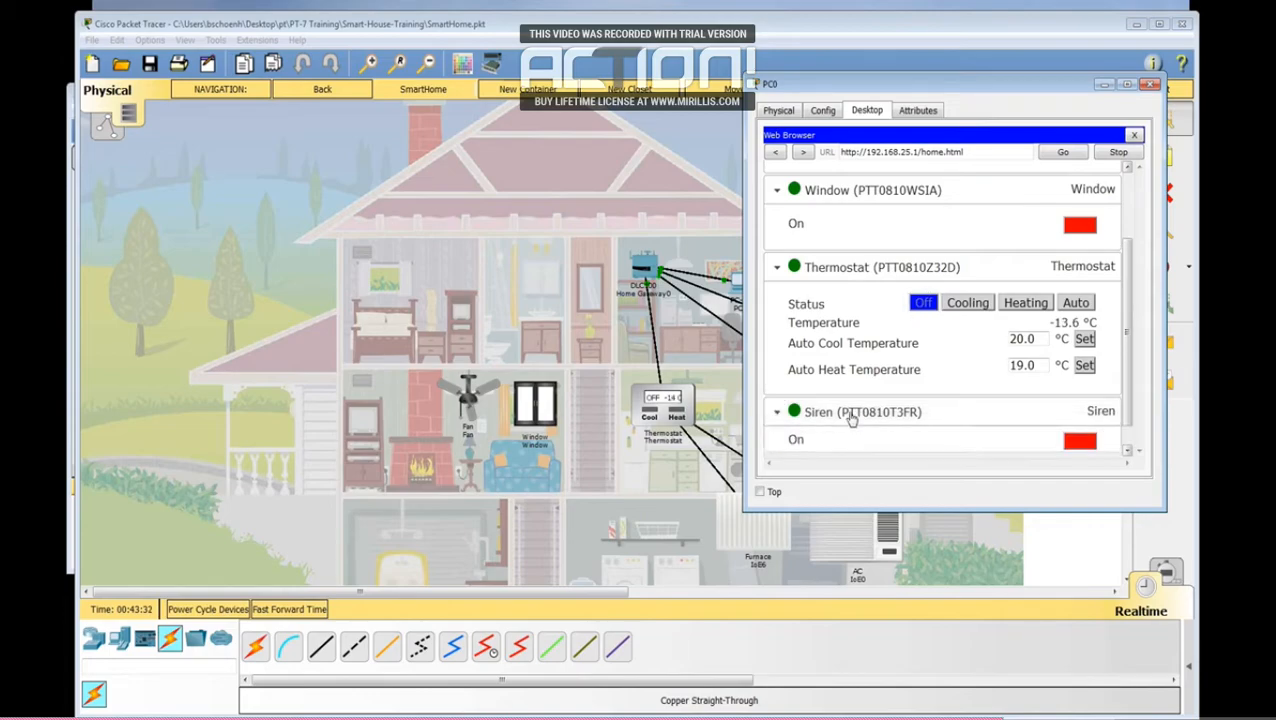
pyautogui.scroll(-1, 1040, 420)
pyautogui.moveTo(1050, 90); pyautogui.dragTo(472, 92)
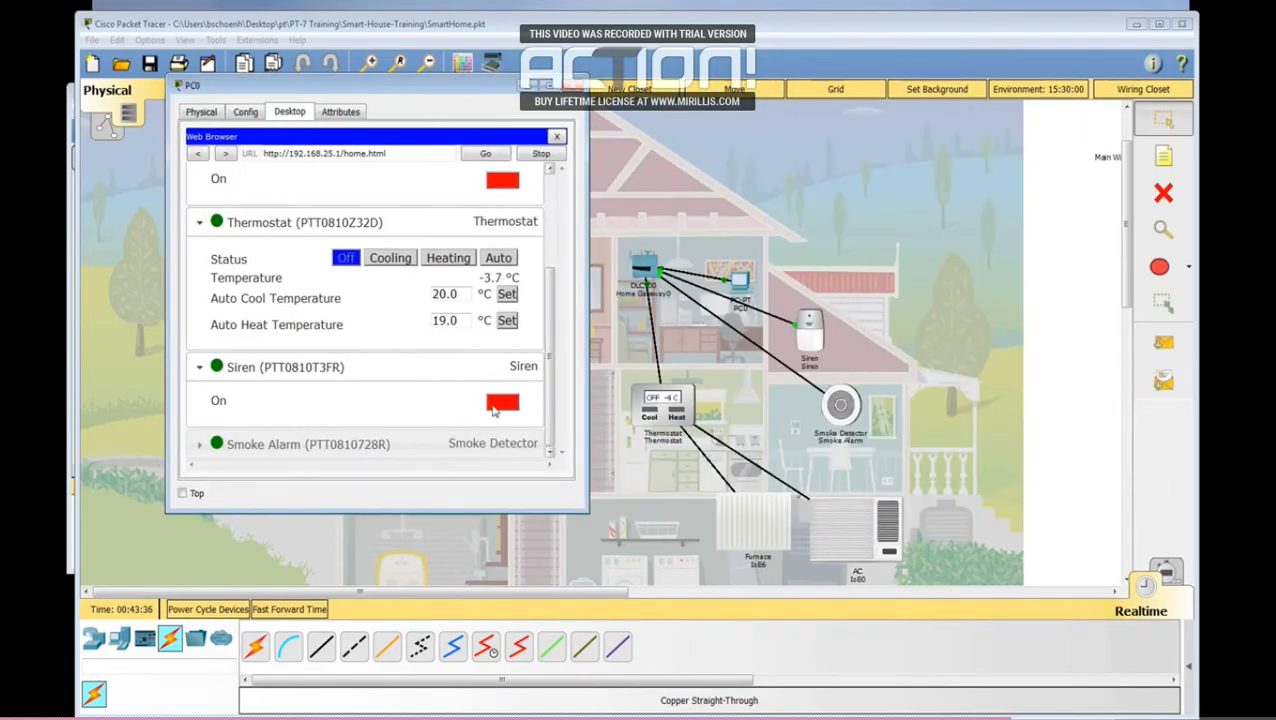
pyautogui.click(495, 408)
pyautogui.click(495, 408)
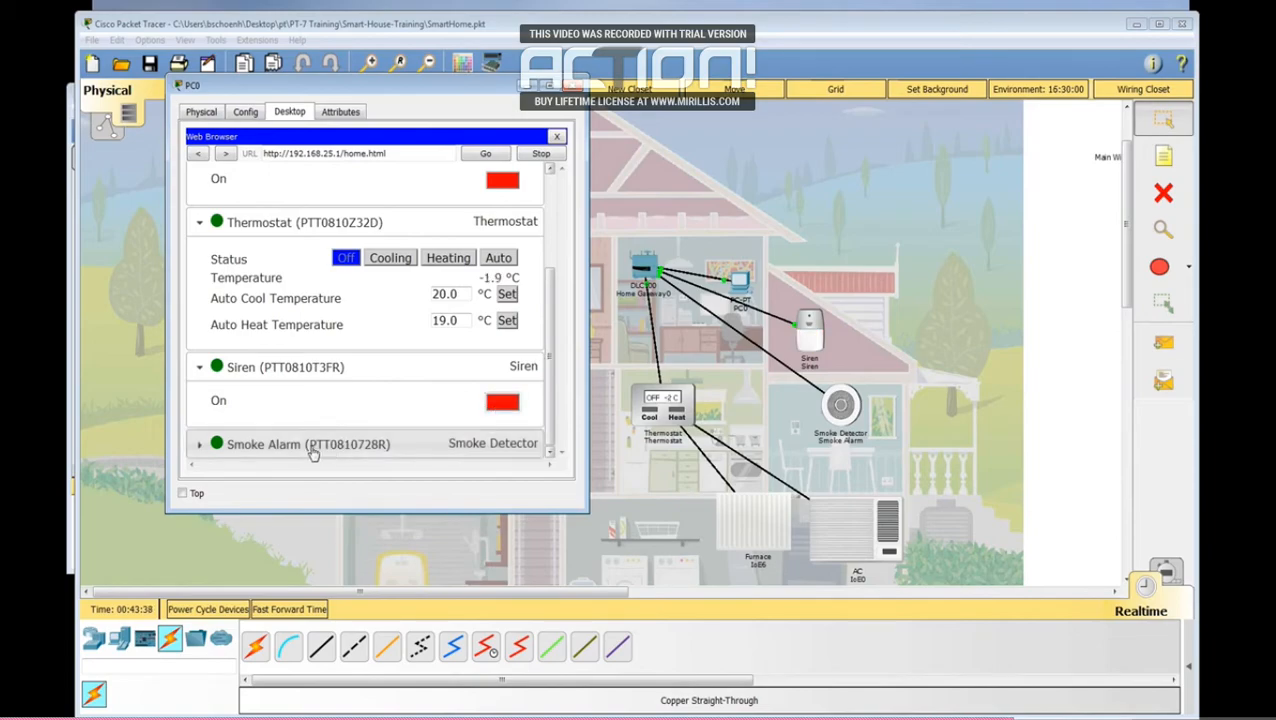
# Step: Expand the Smoke Alarm entry, review the device list, and move the PC window clear of the fan and window
pyautogui.click(199, 448)
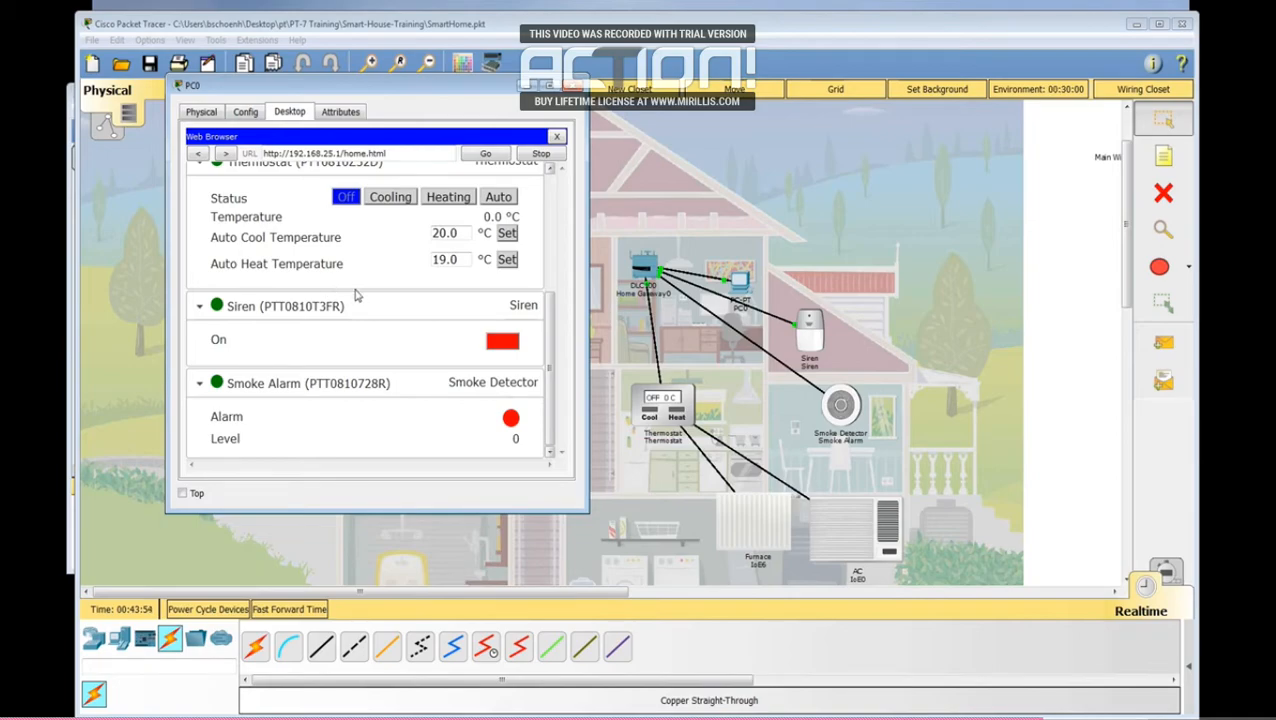
pyautogui.scroll(4, 327, 325)
pyautogui.scroll(1, 490, 255)
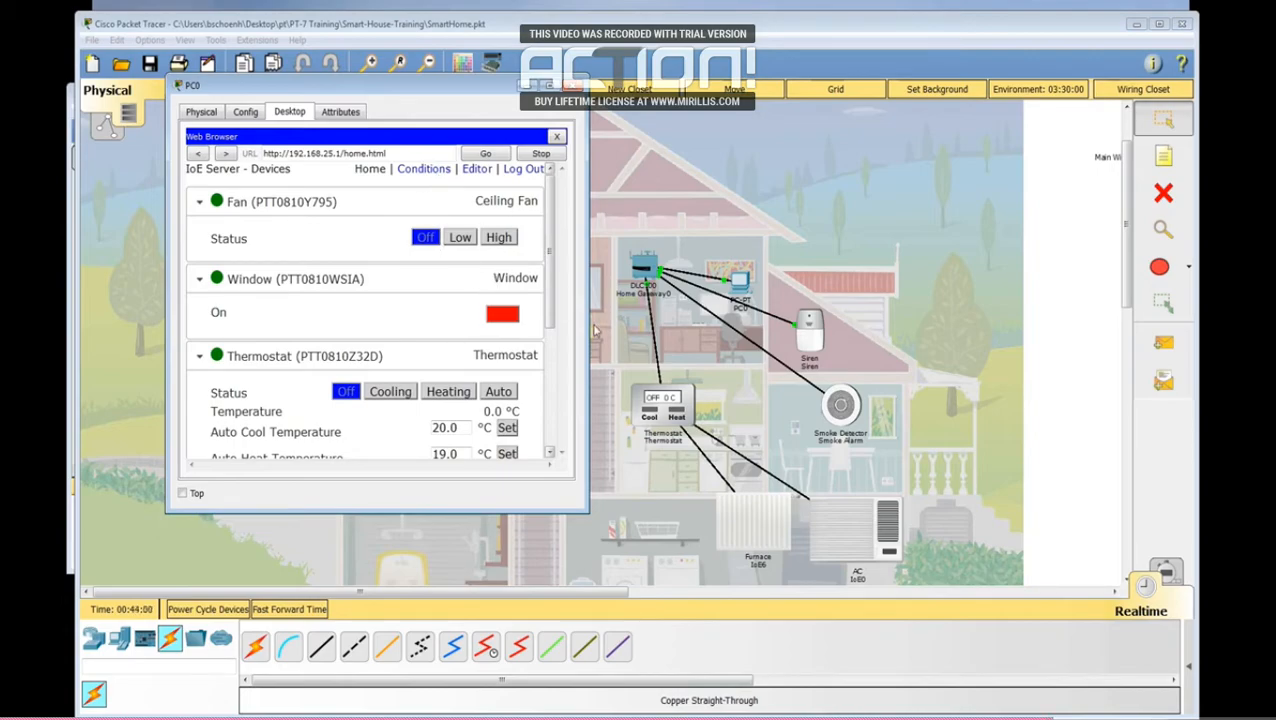
pyautogui.moveTo(430, 92); pyautogui.dragTo(895, 42)
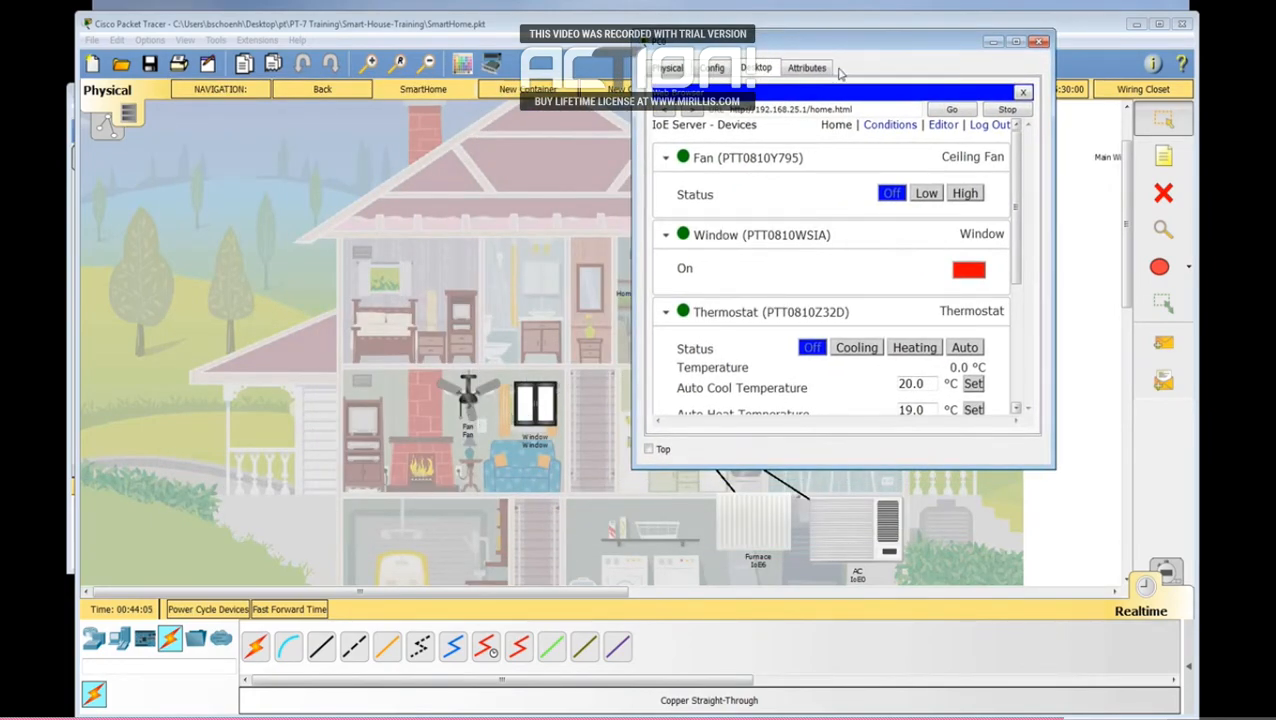
pyautogui.moveTo(841, 45); pyautogui.dragTo(806, 54)
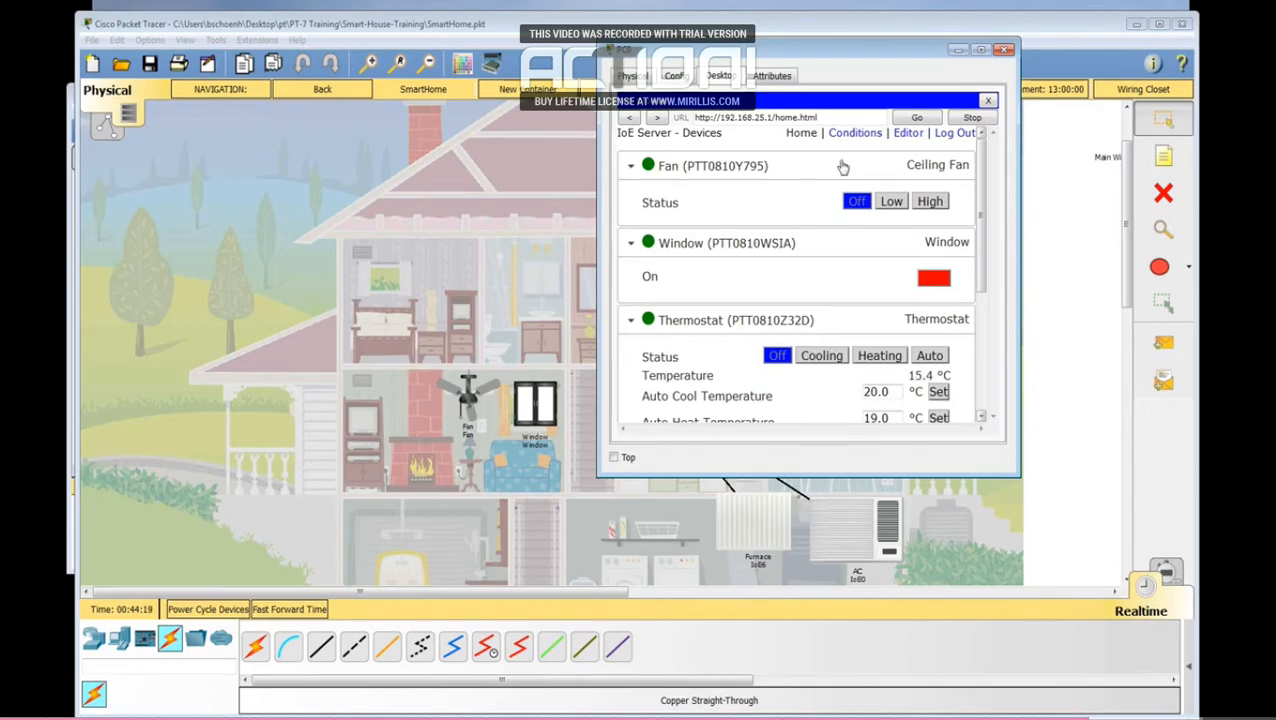
# Step: Add a device condition rule named Open Window and set its matching to Any
pyautogui.click(855, 133)
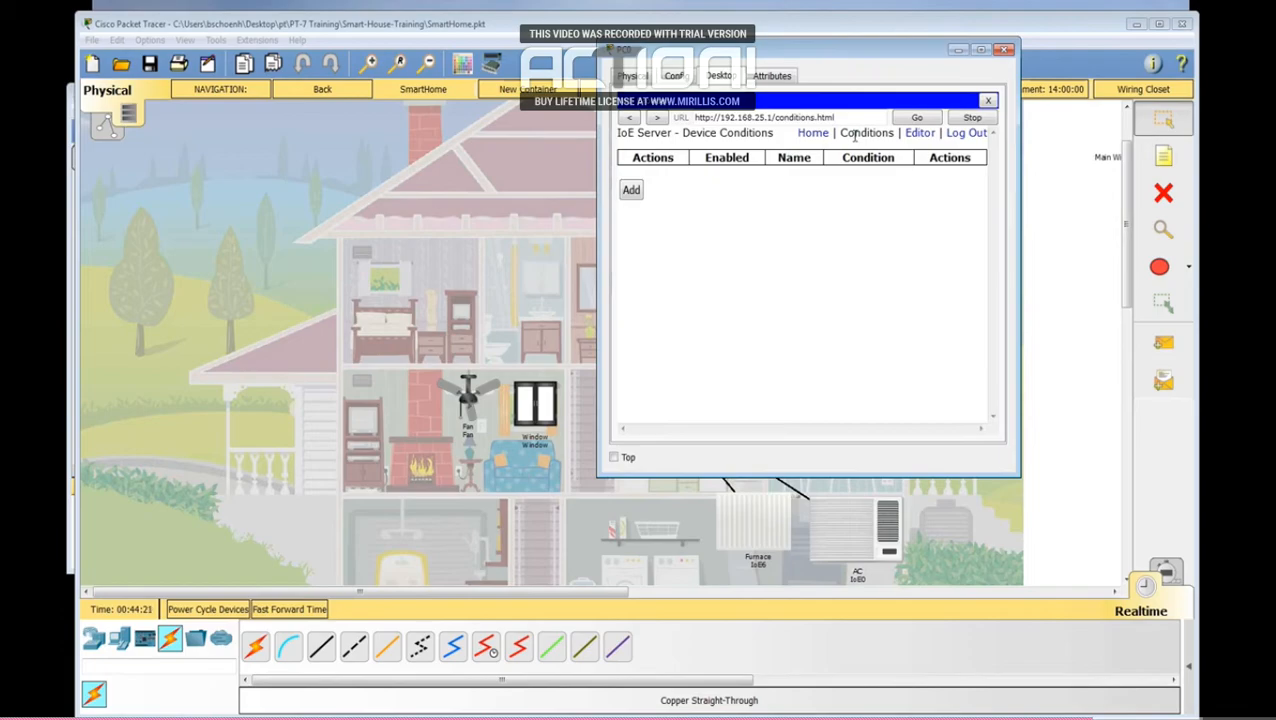
pyautogui.click(632, 191)
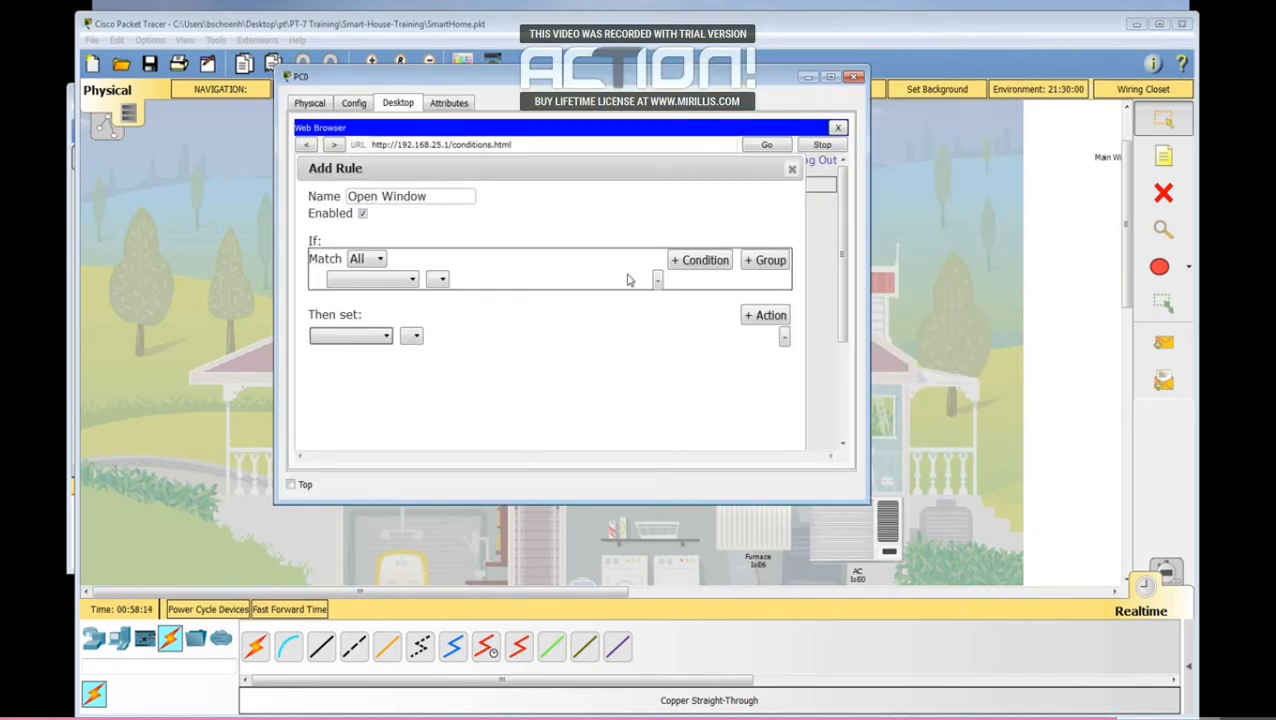
pyautogui.click(381, 260)
pyautogui.click(381, 260)
pyautogui.click(360, 287)
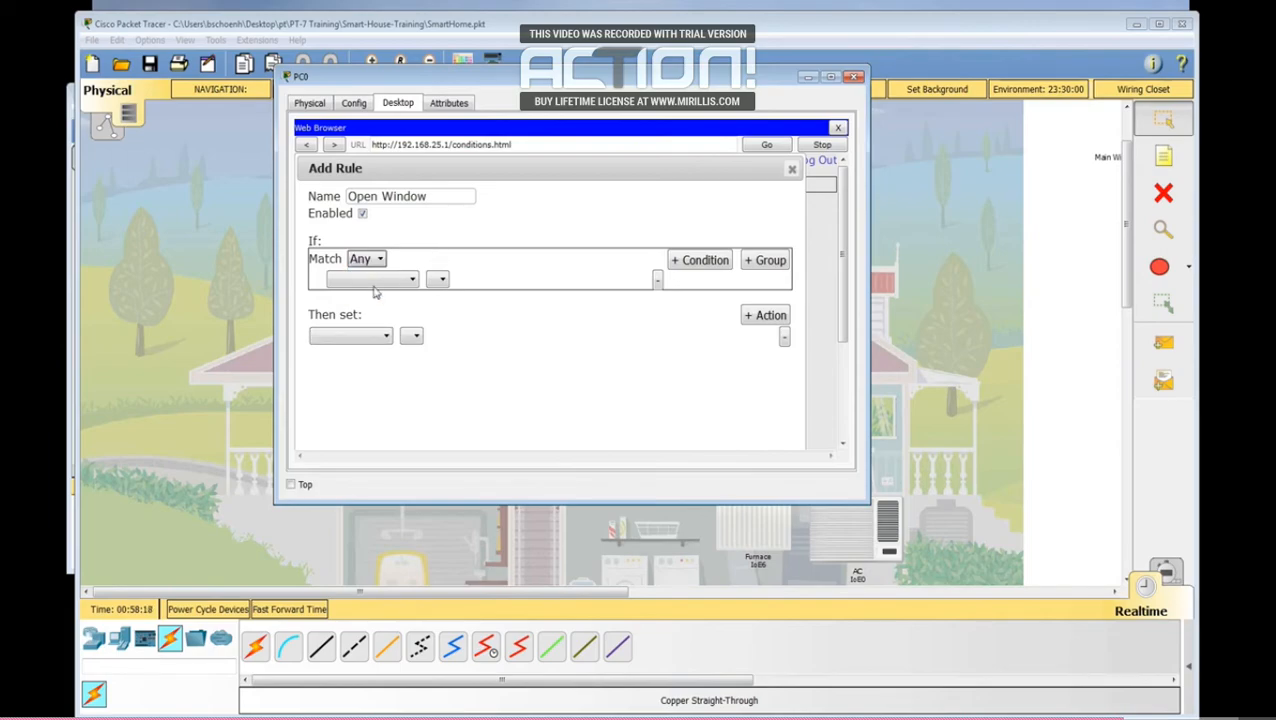
# Step: Set the rule's condition to Thermostat Temperature >= 18 °C
pyautogui.click(411, 280)
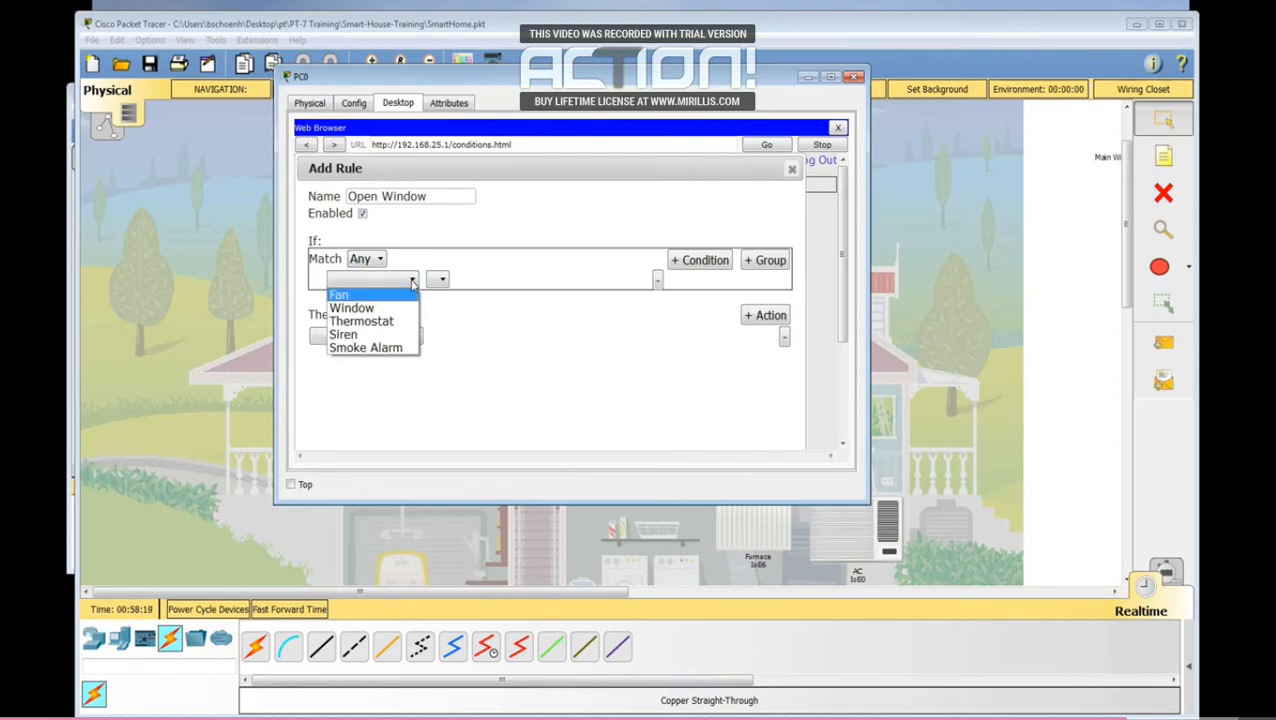
pyautogui.click(371, 322)
pyautogui.click(570, 283)
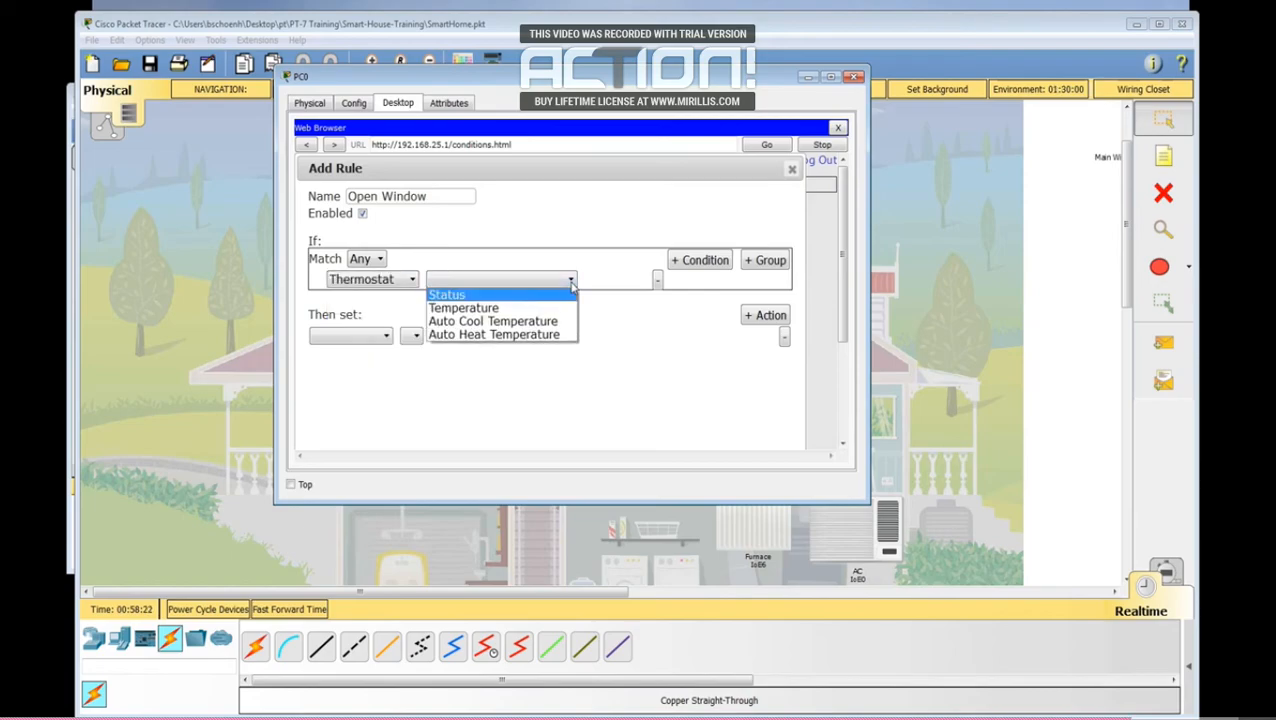
pyautogui.click(500, 312)
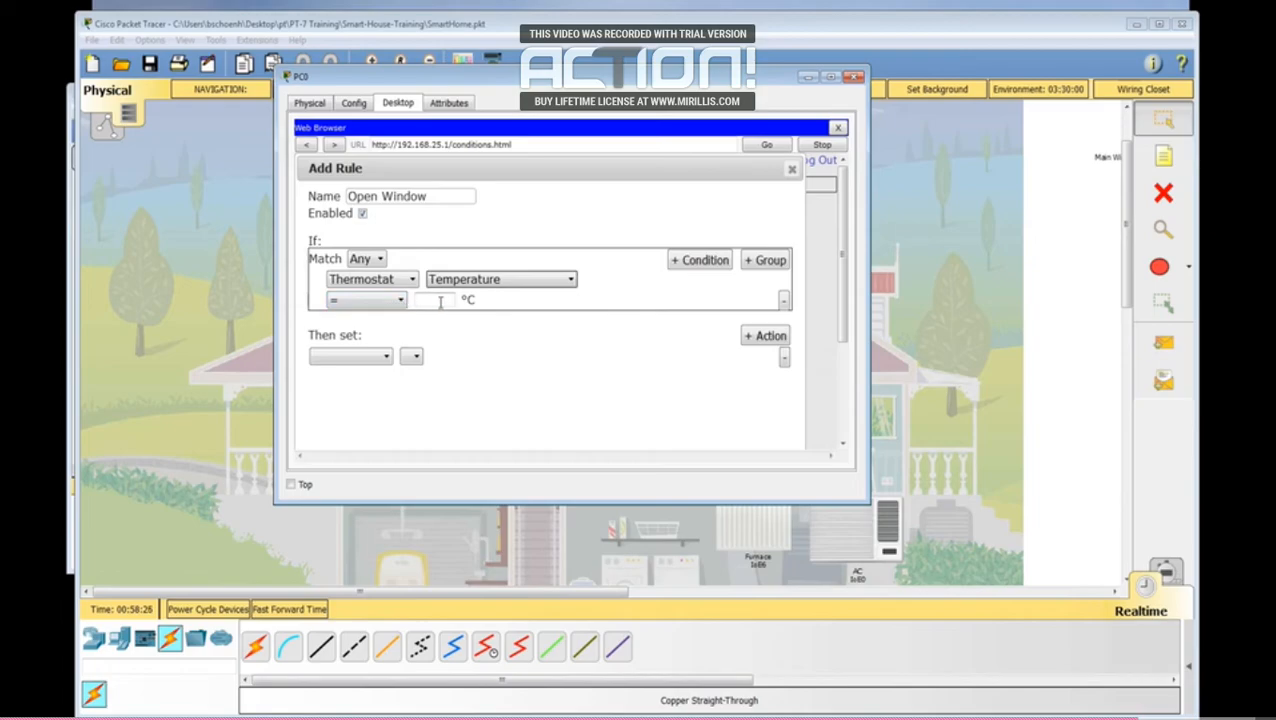
pyautogui.click(401, 303)
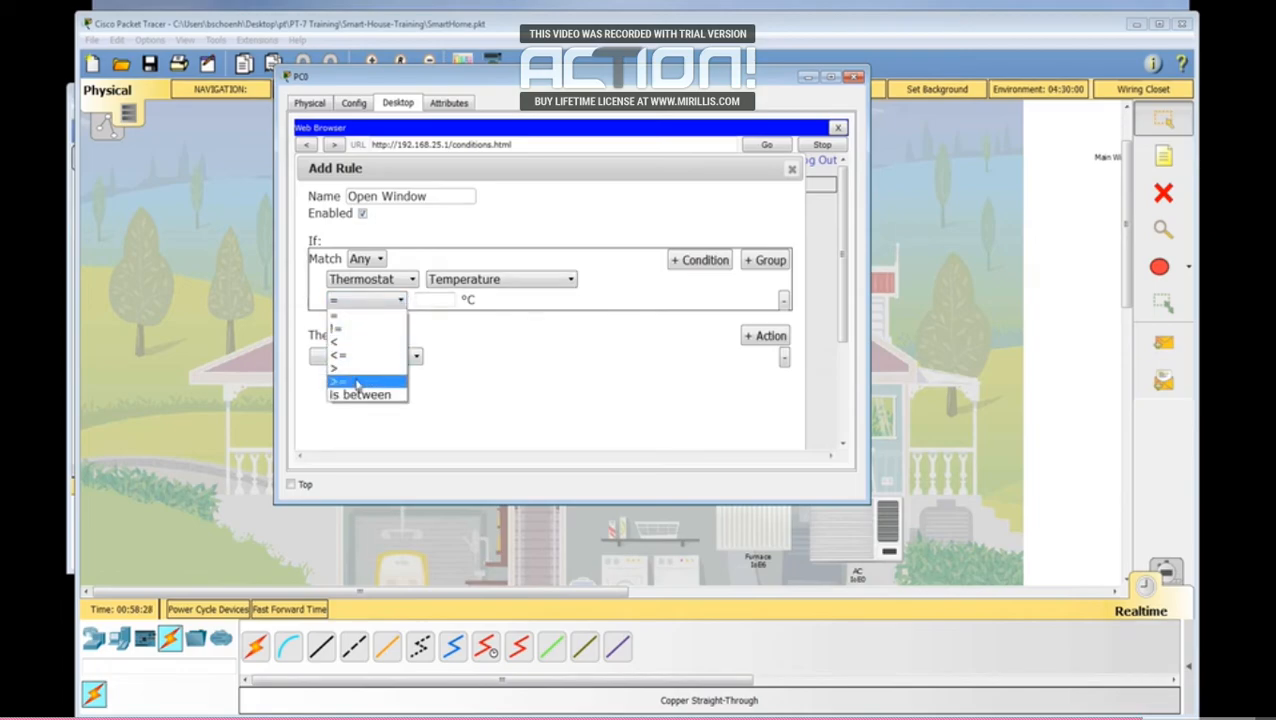
pyautogui.click(356, 383)
pyautogui.press('Tab')
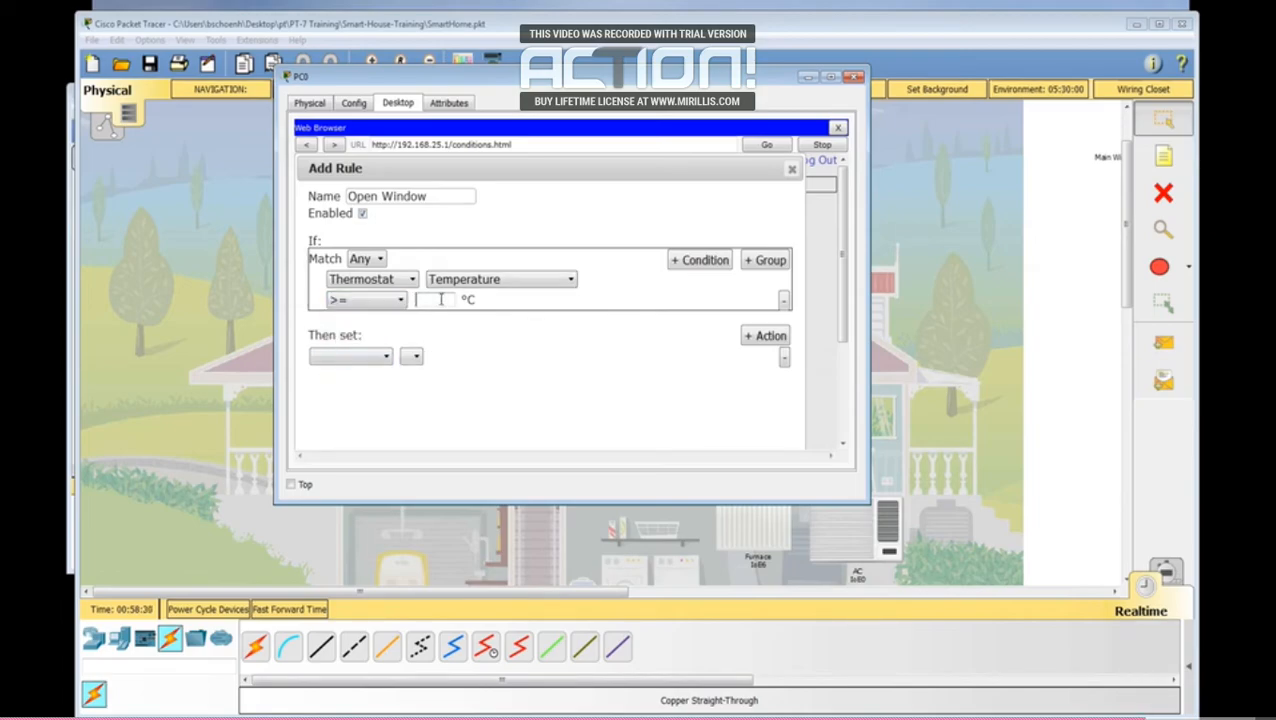
pyautogui.write('188')
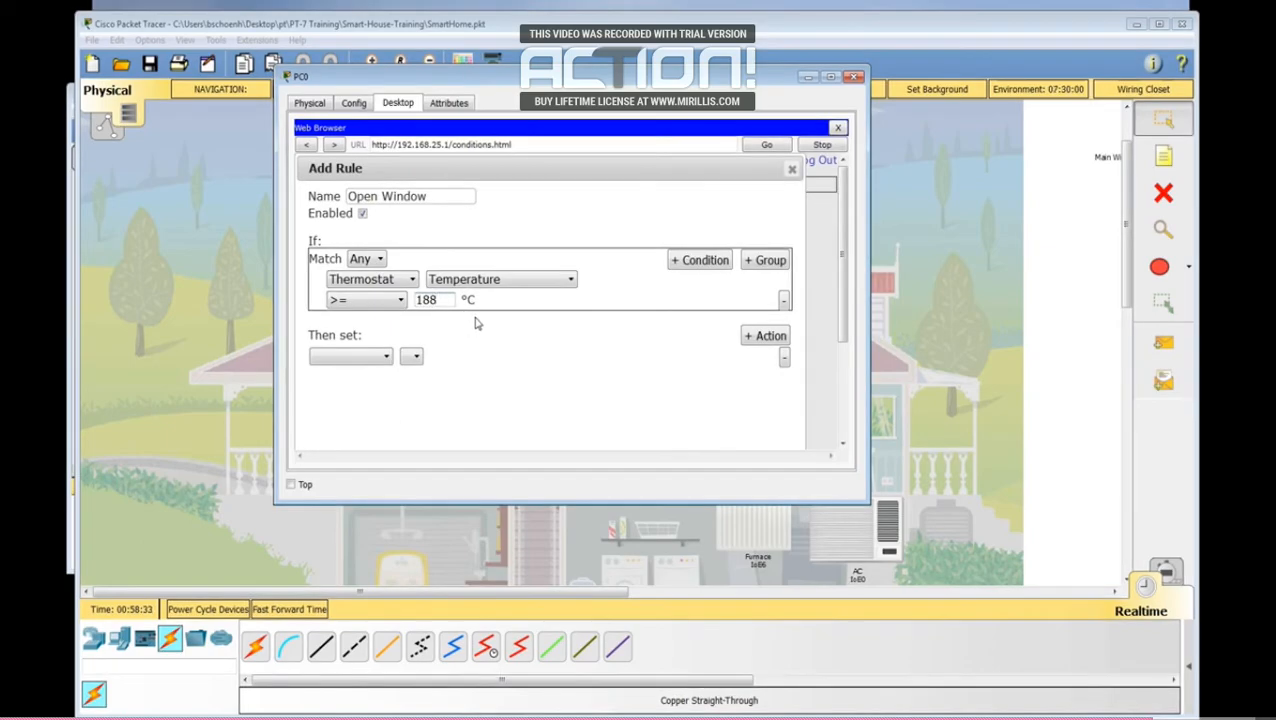
# Step: Set the rule's first action to switch Window On to true
pyautogui.click(385, 356)
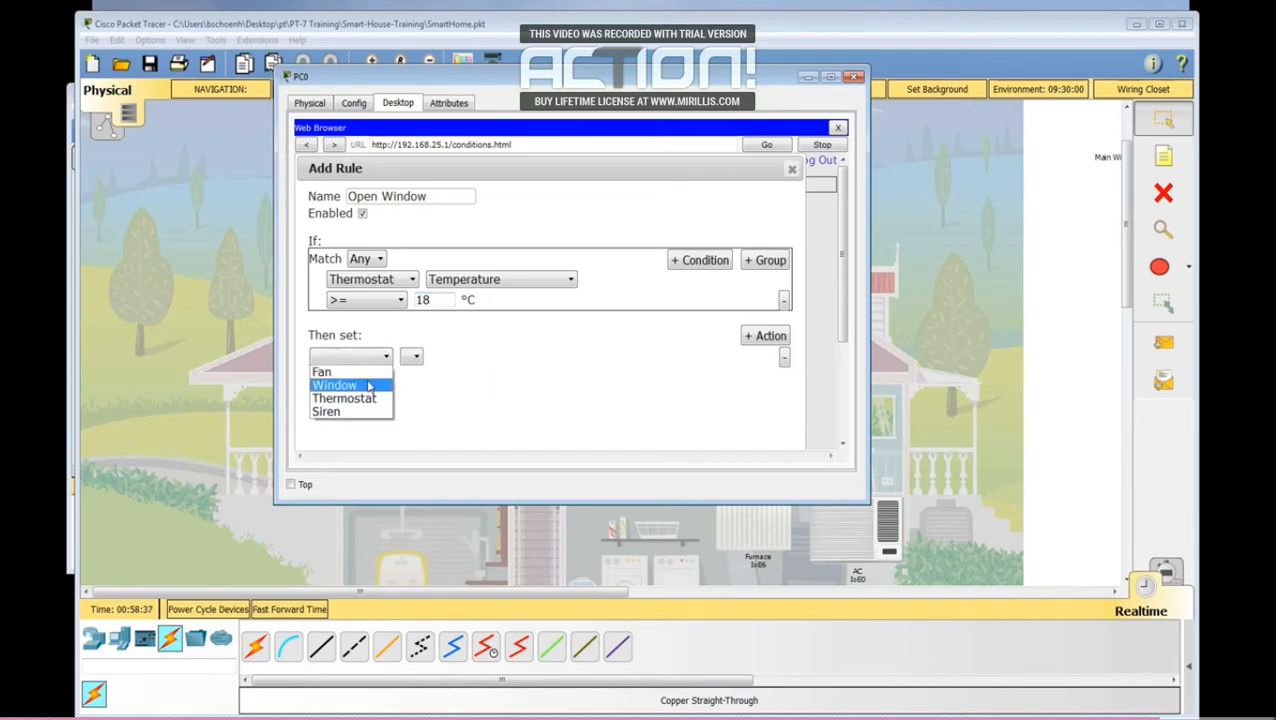
pyautogui.click(367, 387)
pyautogui.click(415, 356)
pyautogui.click(420, 371)
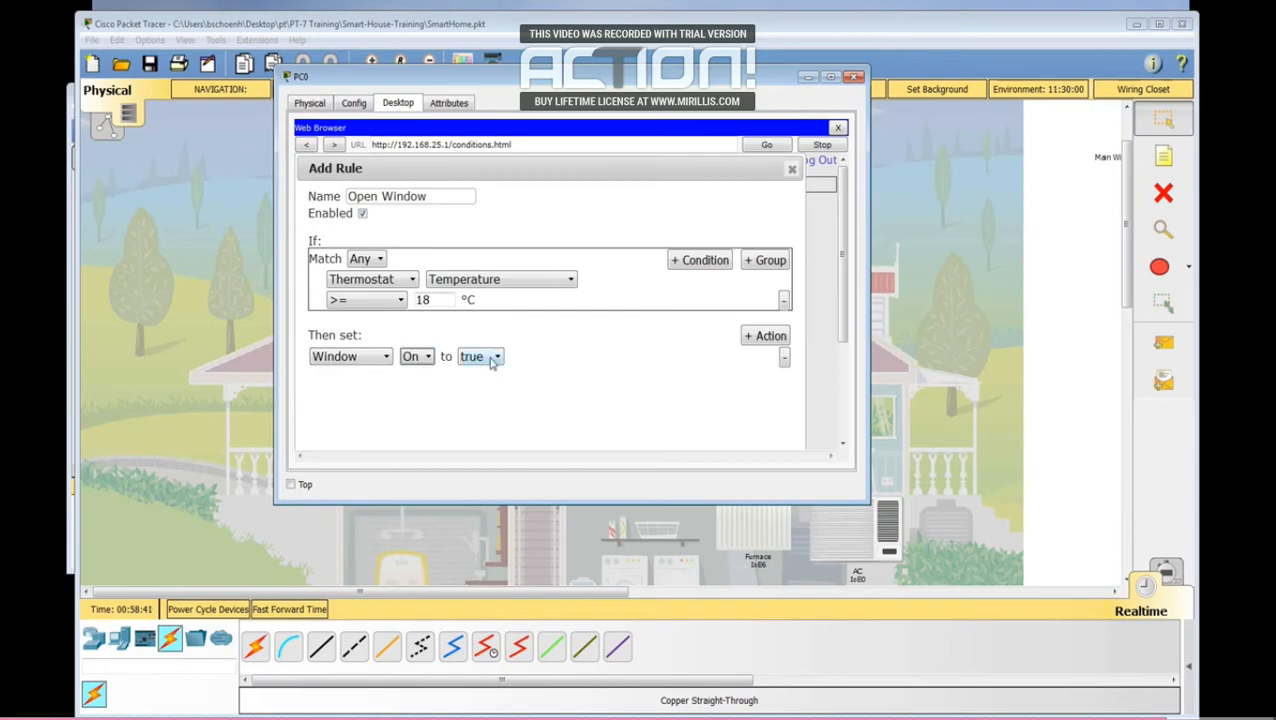
# Step: Add a second action that sets the Fan Status to High, and submit the Open Window rule
pyautogui.click(768, 336)
pyautogui.click(381, 377)
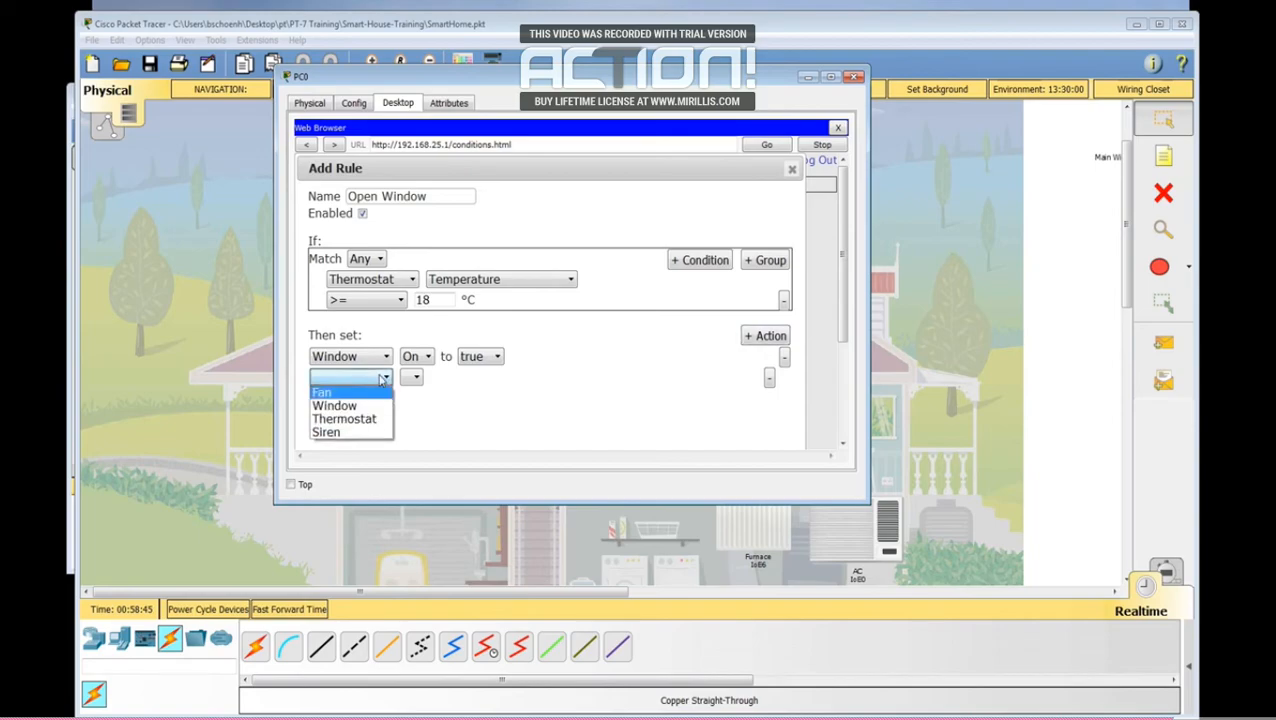
pyautogui.click(325, 392)
pyautogui.click(435, 380)
pyautogui.click(421, 392)
pyautogui.click(500, 379)
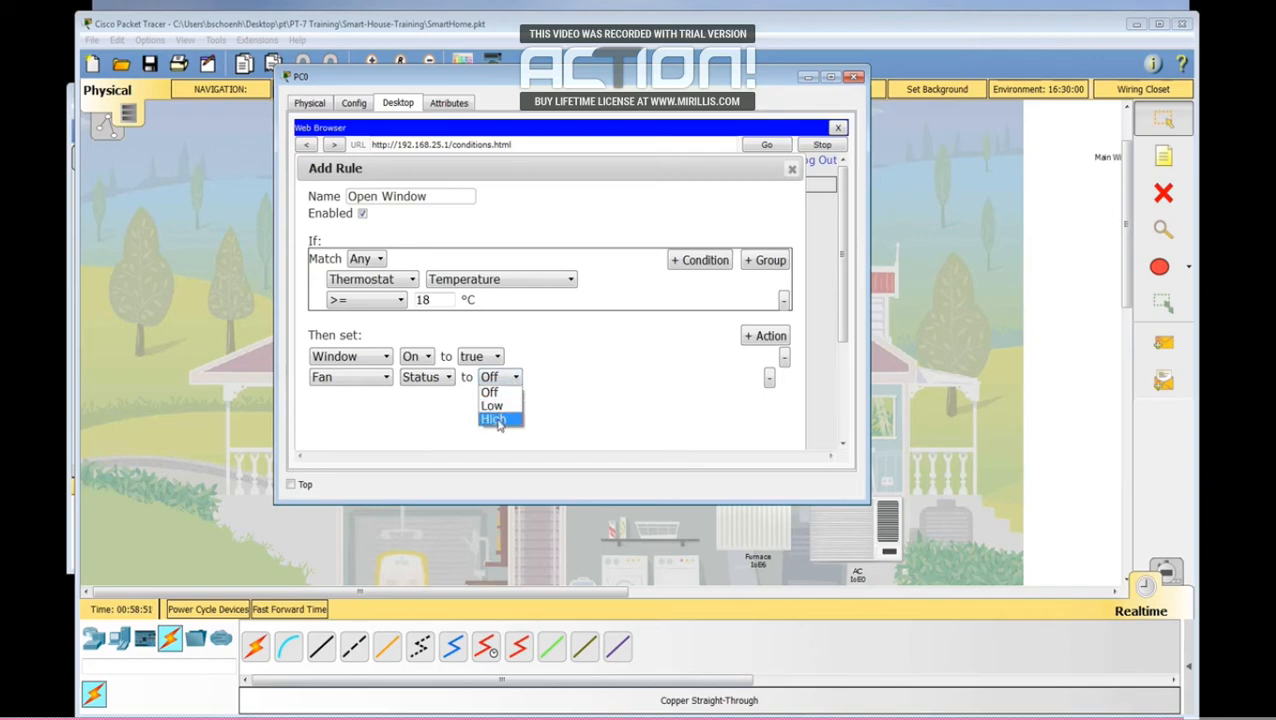
pyautogui.click(497, 419)
pyautogui.moveTo(840, 322); pyautogui.dragTo(840, 438)
pyautogui.click(709, 430)
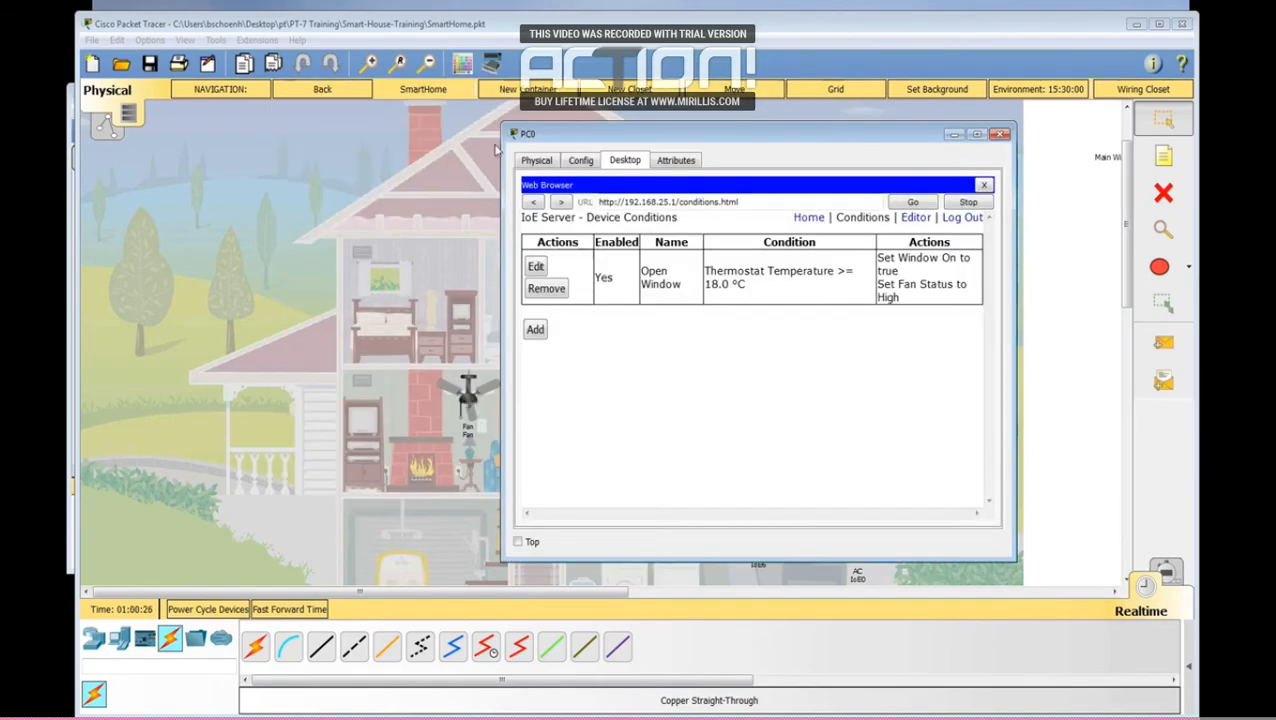
# Step: Test the rule in the house view by switching the thermostat to Heat and then Auto, and recheck the rule on PC0
pyautogui.click(318, 163)
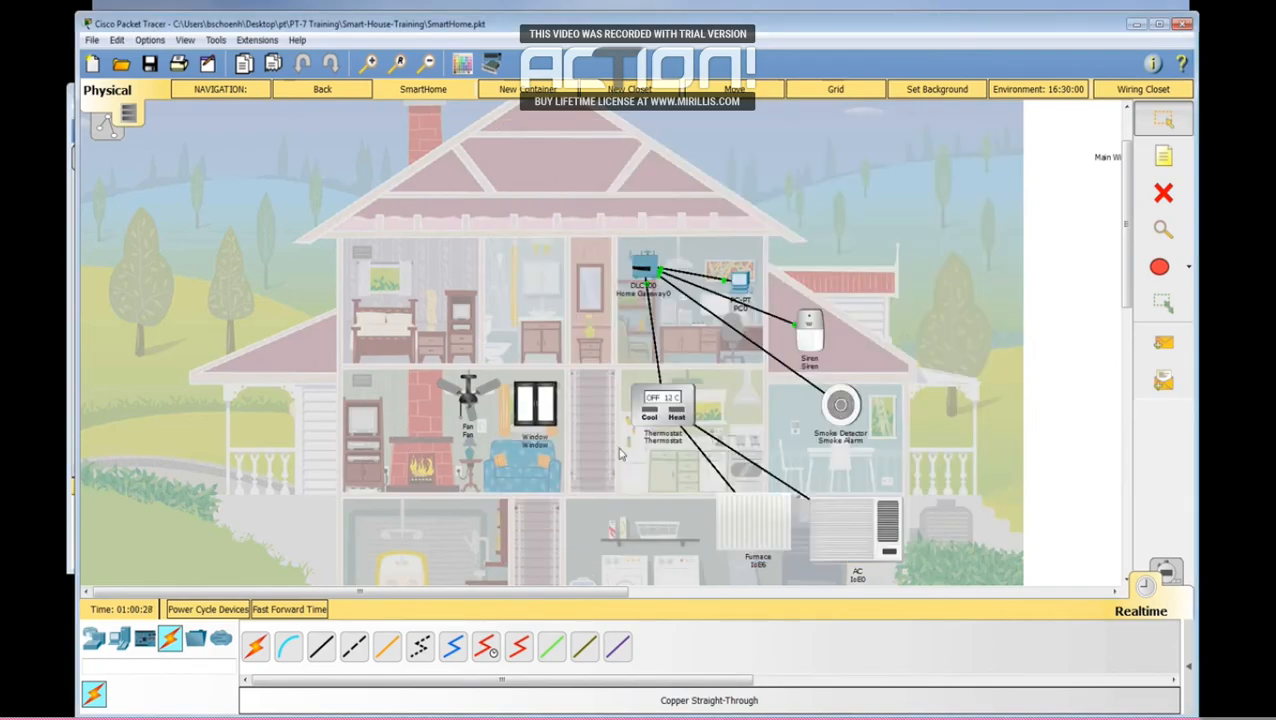
pyautogui.click(663, 420)
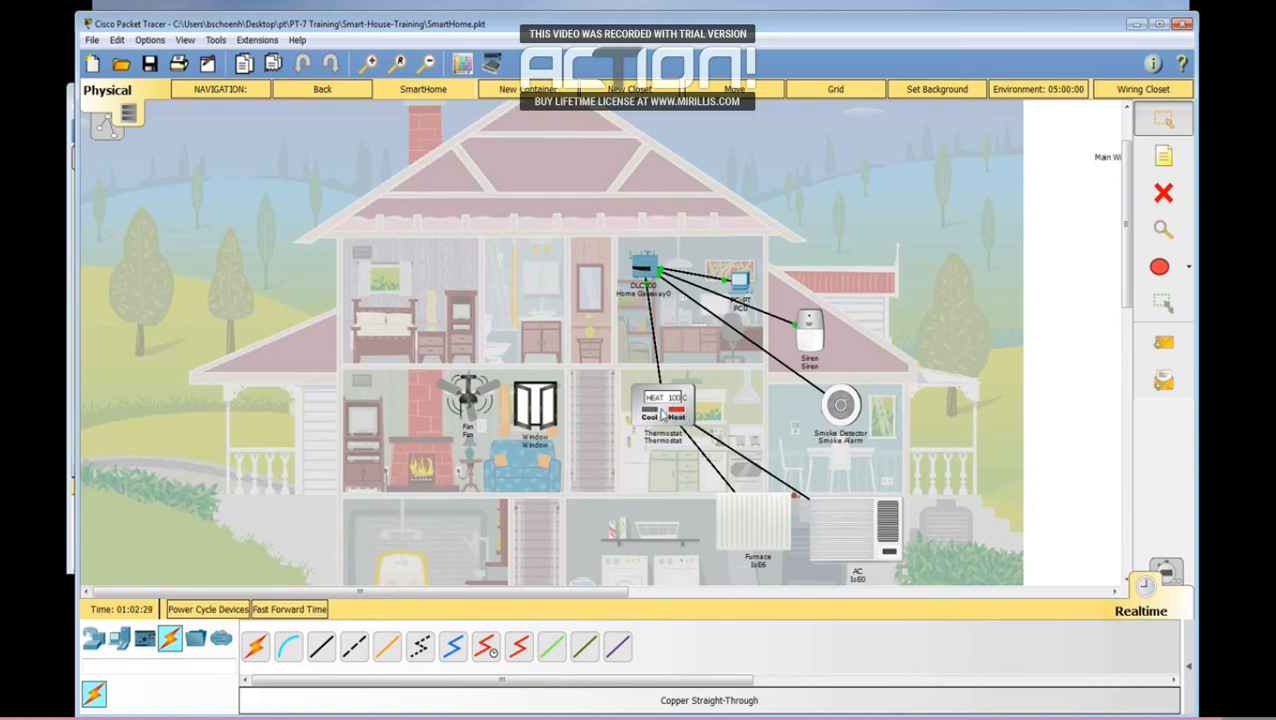
pyautogui.keyDown('alt'); pyautogui.click(661, 415); pyautogui.keyUp('alt')
pyautogui.click(740, 285)
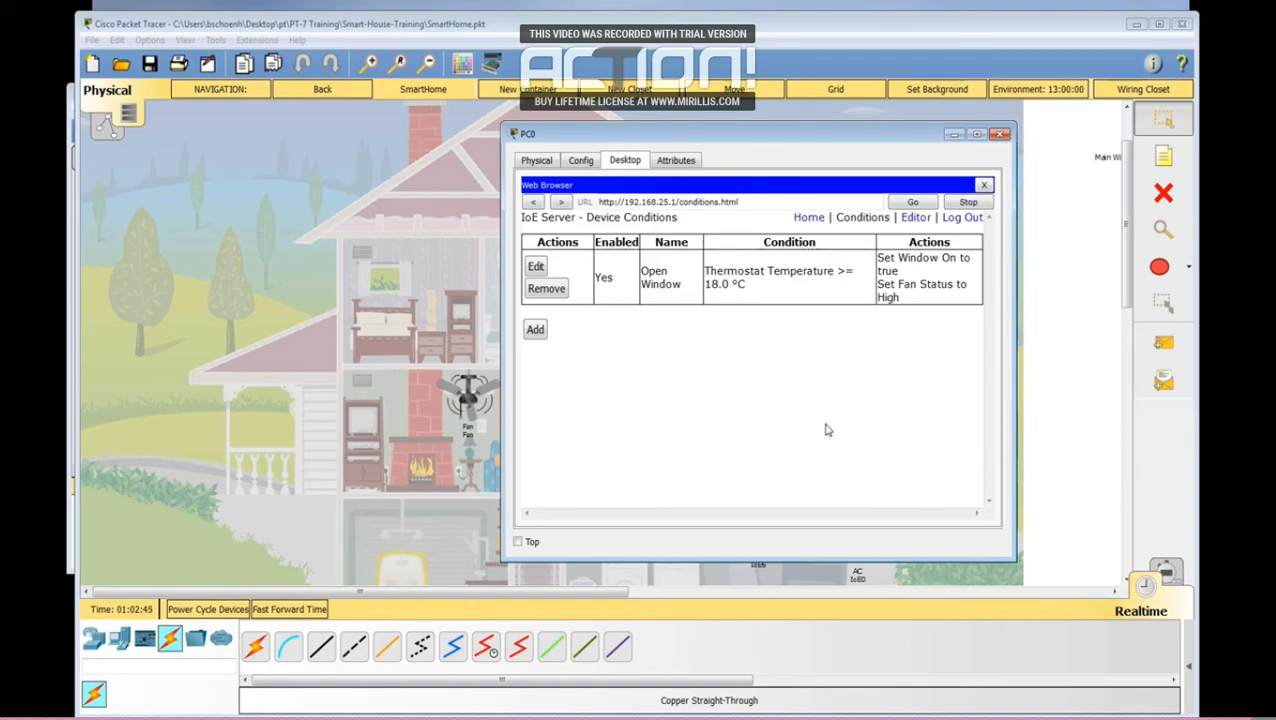
pyautogui.click(322, 291)
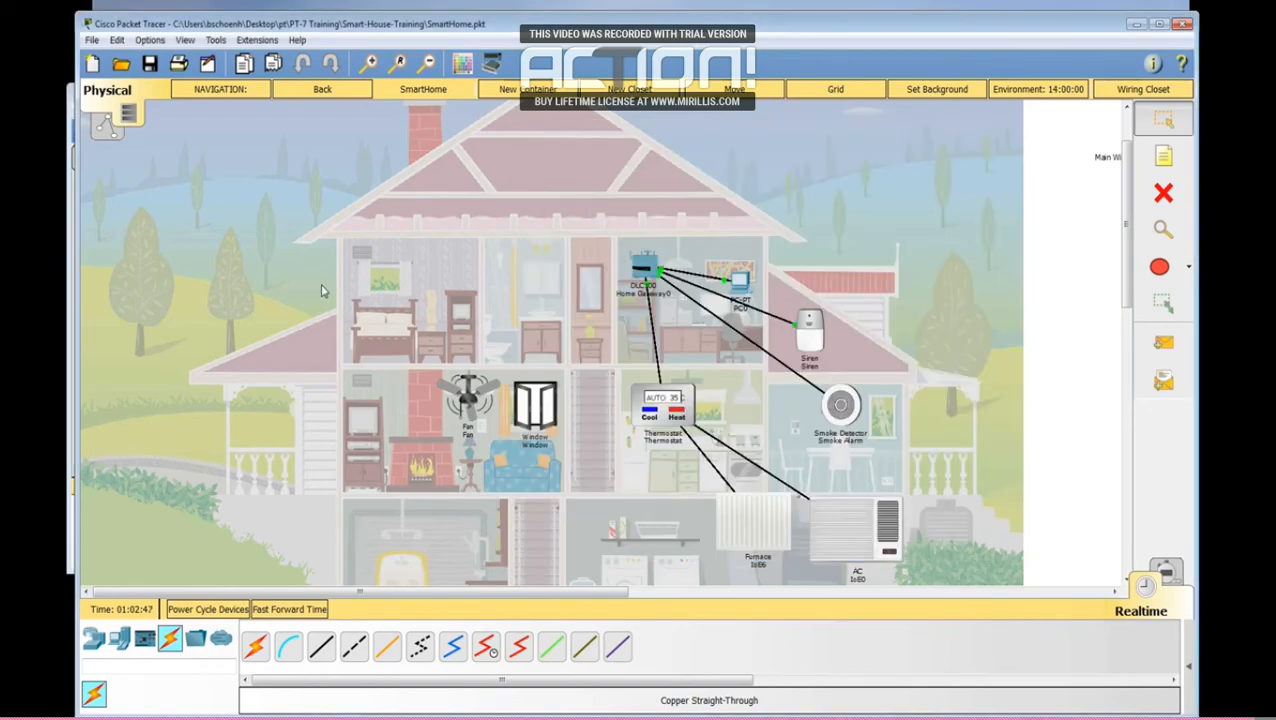